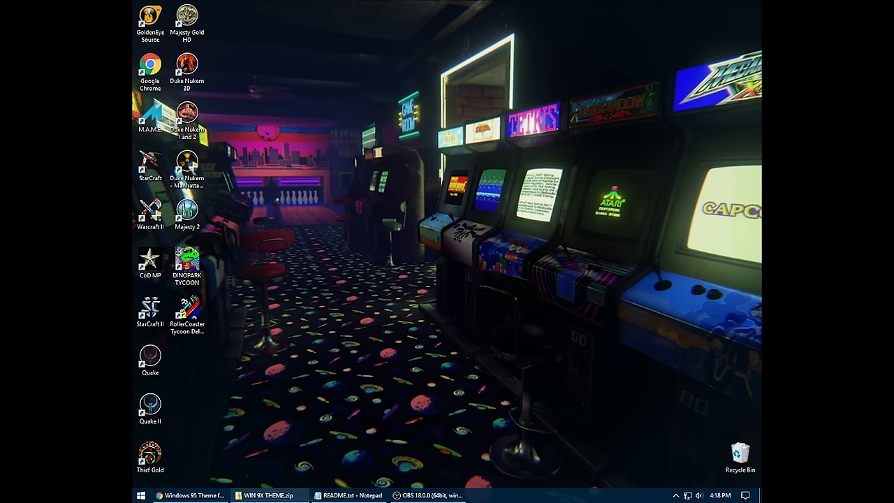
# Step: Bring up the WIN 9X THEME.zip window, view the computer's basic system information to check the Windows edition, and close the information
pyautogui.click(268, 495)
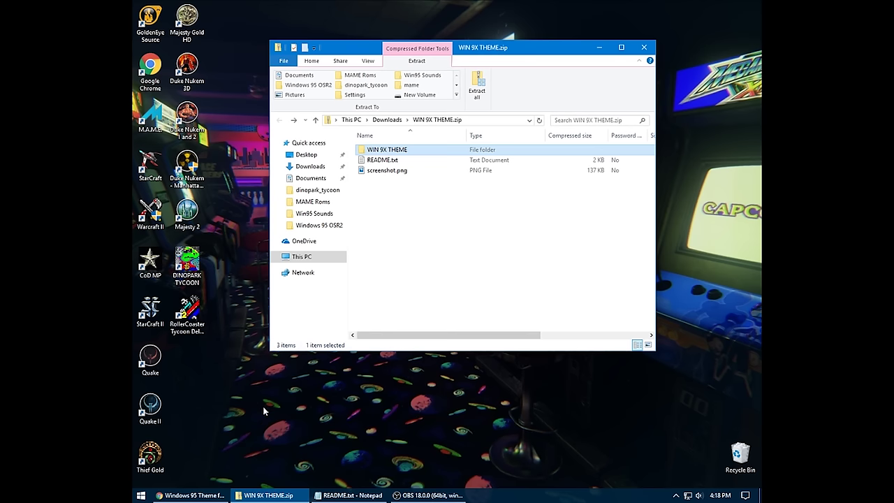
pyautogui.click(141, 496)
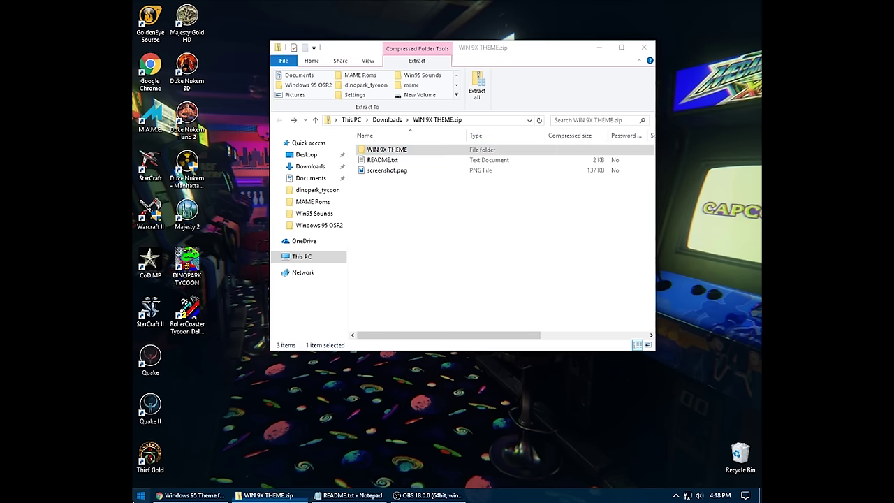
pyautogui.rightClick(140, 495)
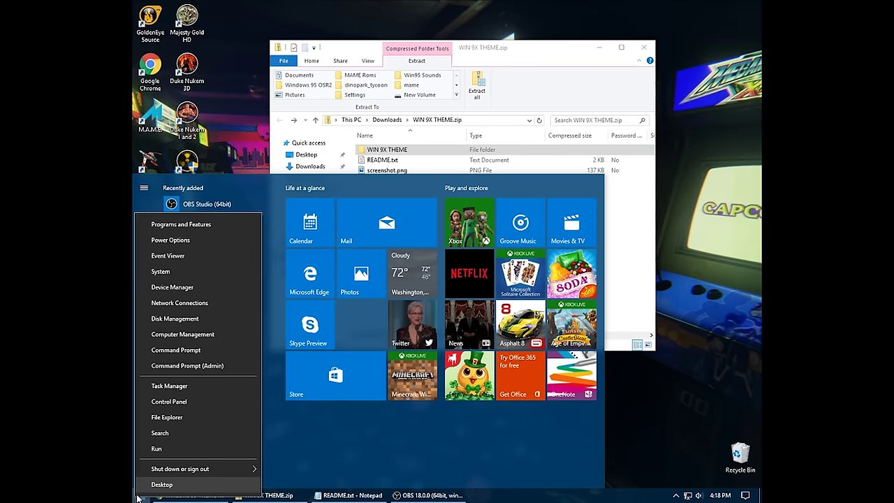
pyautogui.click(140, 495)
pyautogui.click(141, 495)
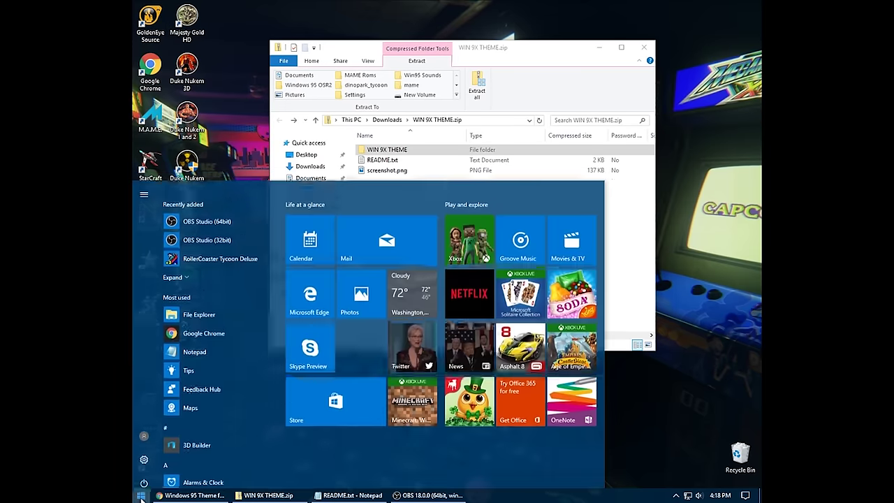
pyautogui.click(141, 496)
pyautogui.rightClick(140, 495)
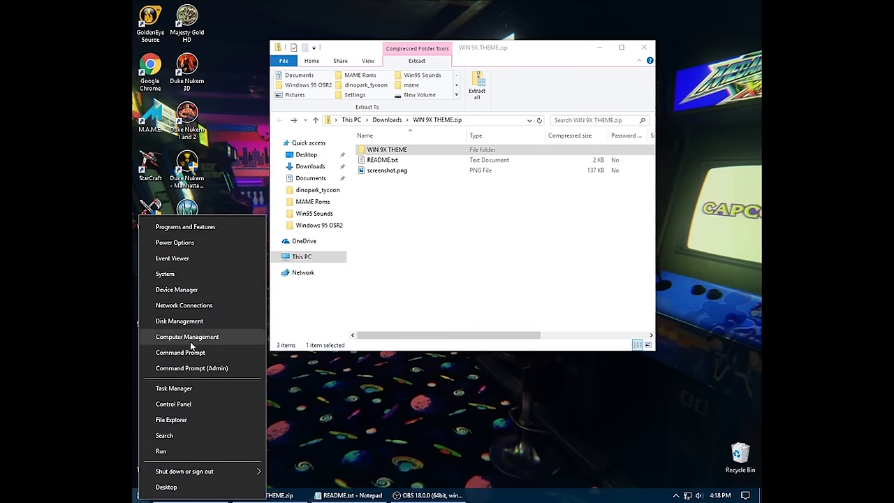
pyautogui.click(172, 274)
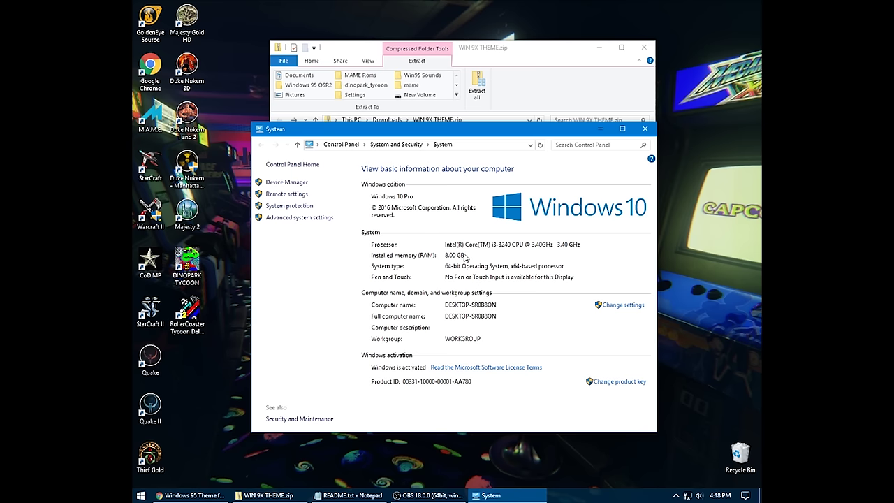
pyautogui.click(644, 130)
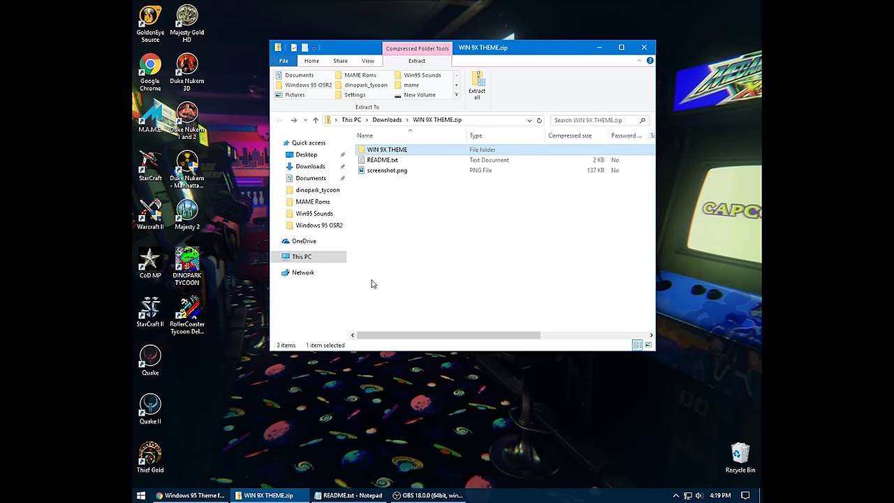
# Step: Open README.txt from the WIN 9X THEME.zip archive and look at its installation instructions
pyautogui.click(382, 321)
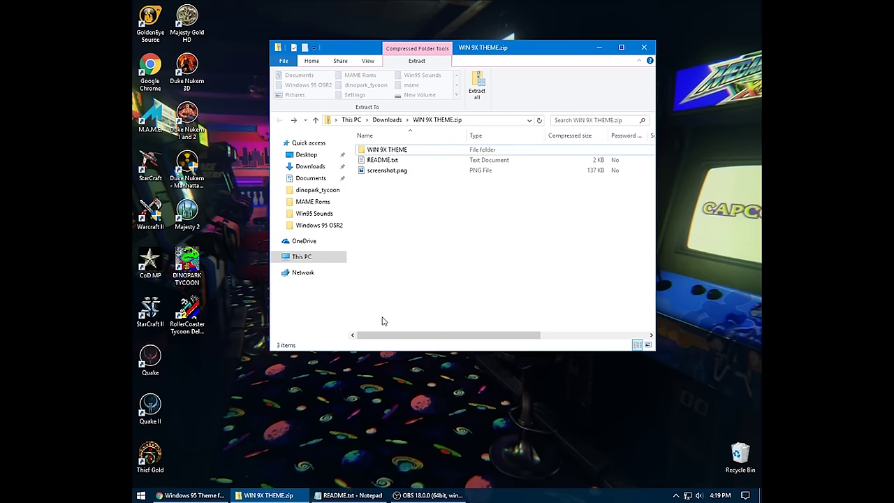
pyautogui.doubleClick(383, 162)
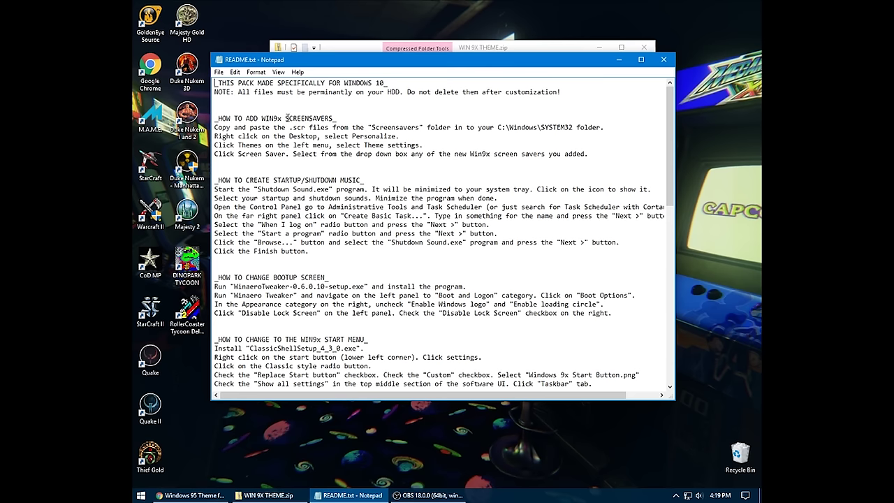
pyautogui.click(621, 63)
# Step: Switch to Chrome and look through the Windows 95 Theme for Windows 10 page down to its download section
pyautogui.click(188, 495)
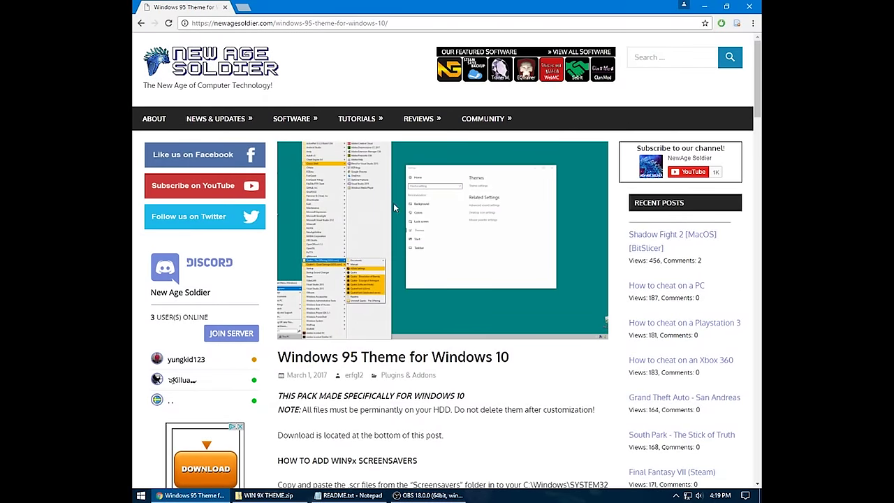
pyautogui.scroll(-12, 415, 274)
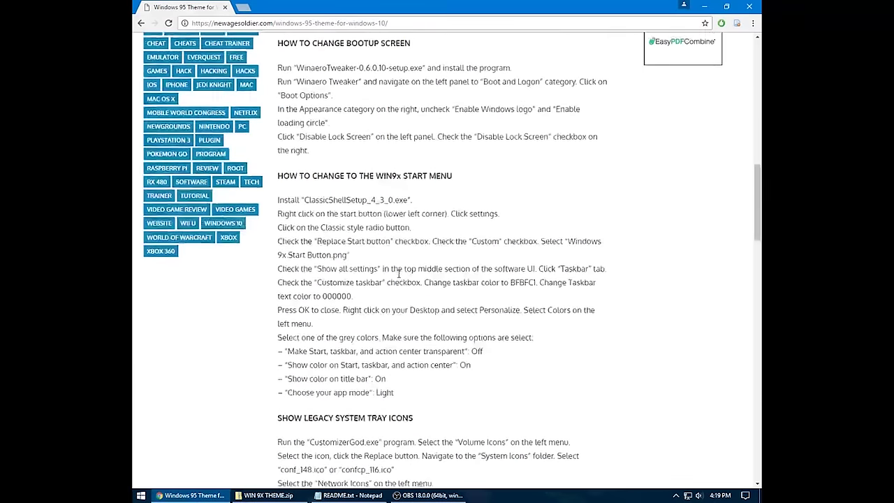
pyautogui.scroll(4, 392, 264)
pyautogui.scroll(-13, 392, 264)
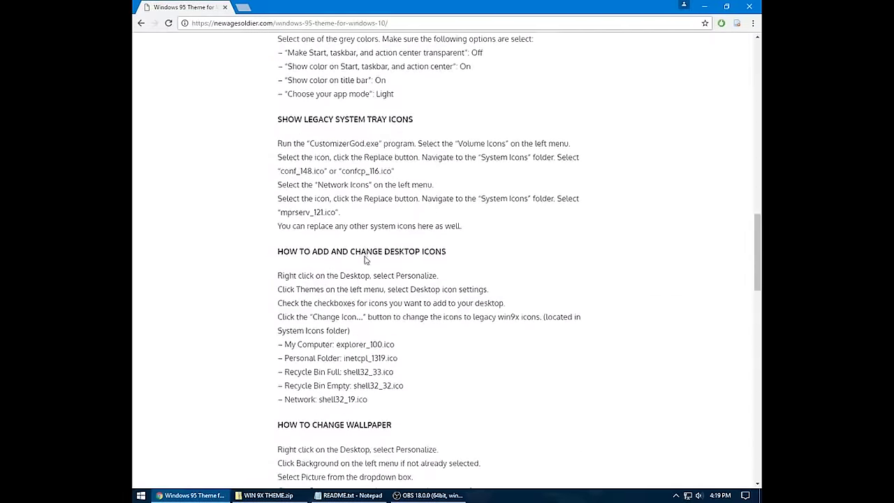
pyautogui.scroll(-3, 368, 264)
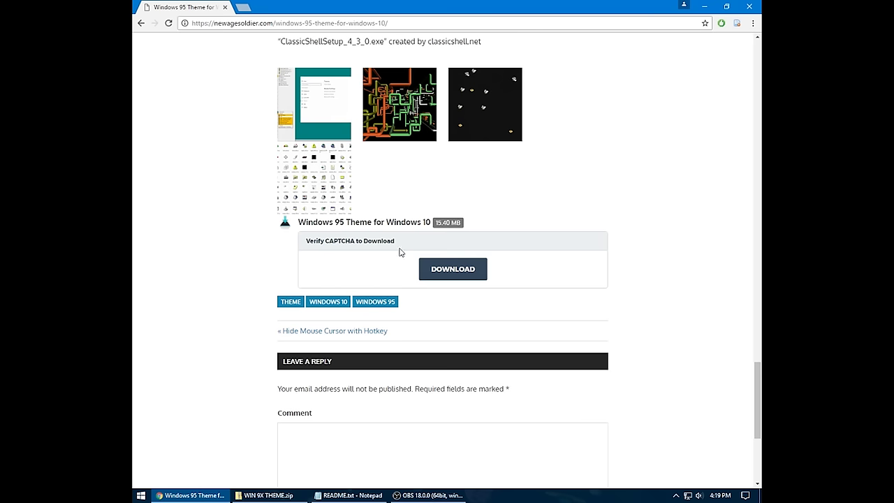
# Step: Extract the WIN 9X THEME folder and README.txt from the zip archive to the desktop
pyautogui.click(267, 495)
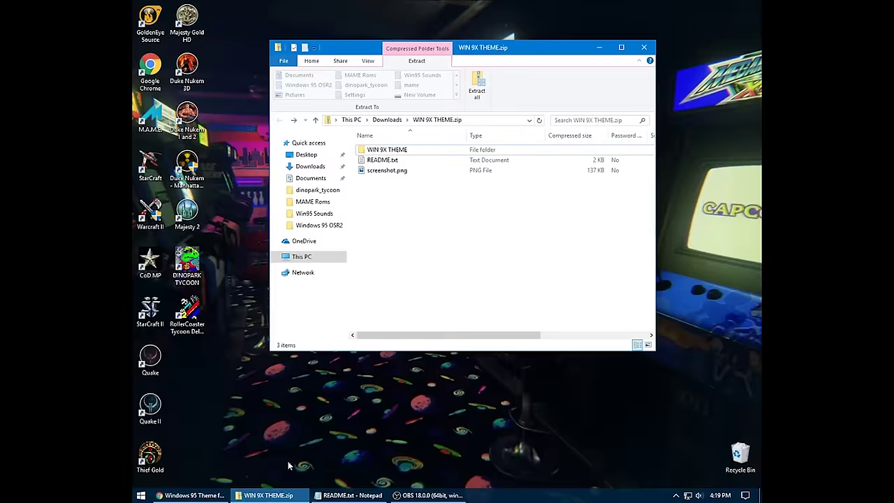
pyautogui.click(383, 161)
pyautogui.keyDown('ctrl'); pyautogui.click(386, 150); pyautogui.keyUp('ctrl')
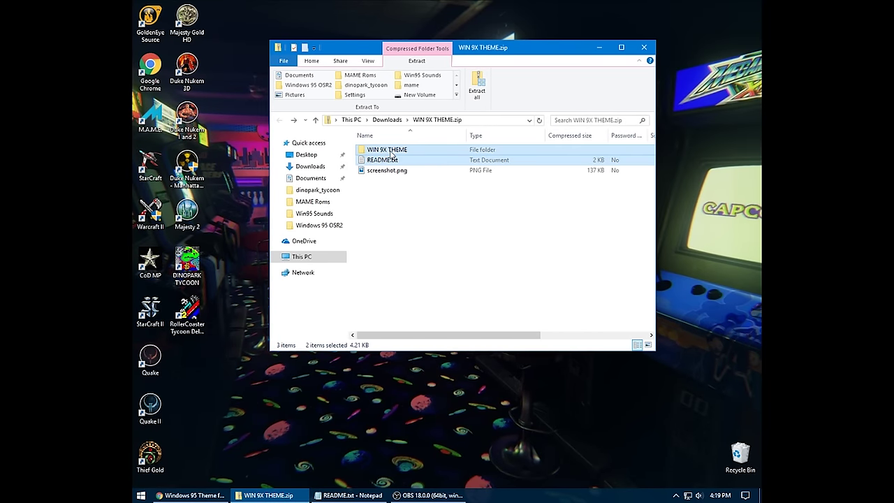
pyautogui.moveTo(390, 155); pyautogui.dragTo(203, 389)
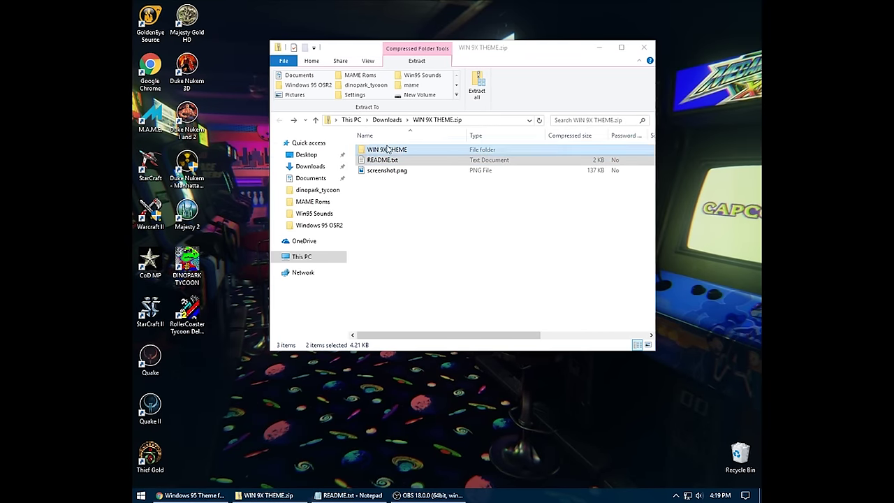
# Step: Open New Volume (D:) in a new File Explorer window and copy the WIN 9X THEME folder from the desktop into it
pyautogui.press('super')
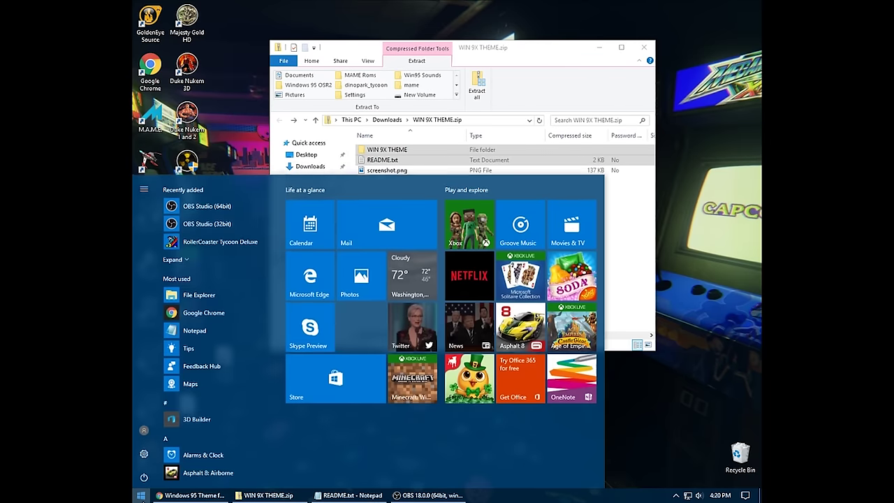
pyautogui.click(142, 495)
pyautogui.click(142, 495)
pyautogui.rightClick(146, 495)
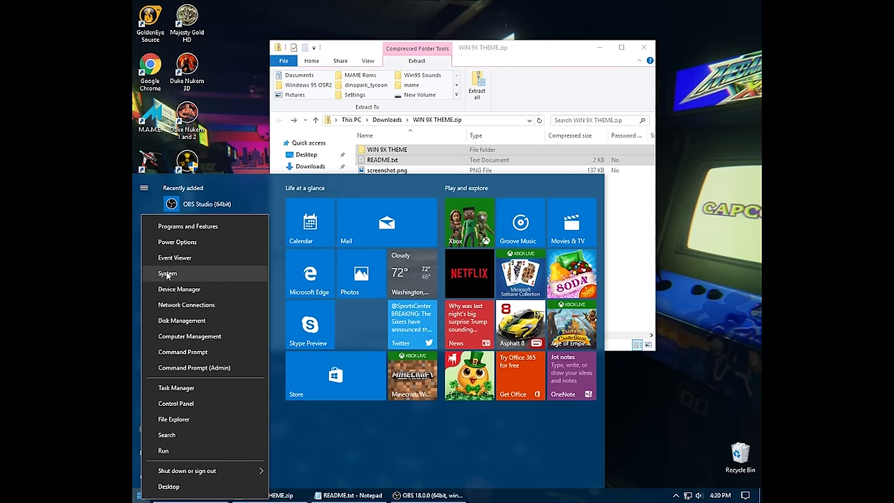
pyautogui.click(171, 420)
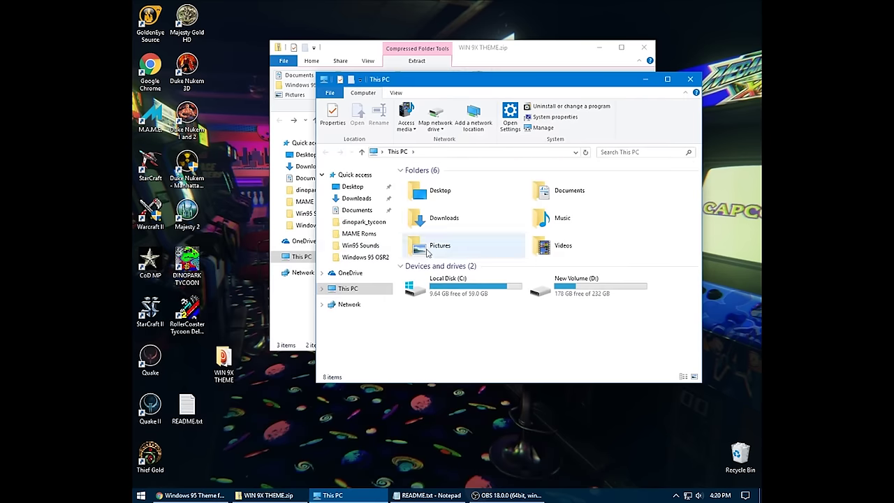
pyautogui.doubleClick(541, 287)
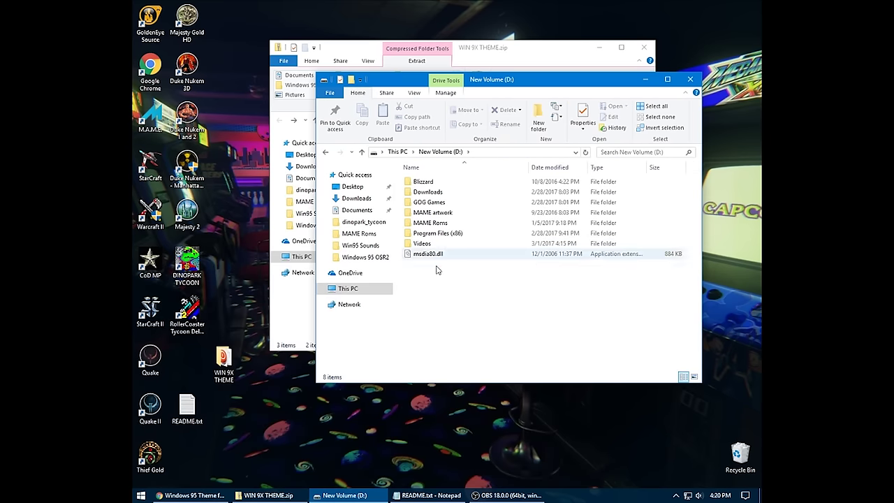
pyautogui.moveTo(223, 363); pyautogui.dragTo(459, 295)
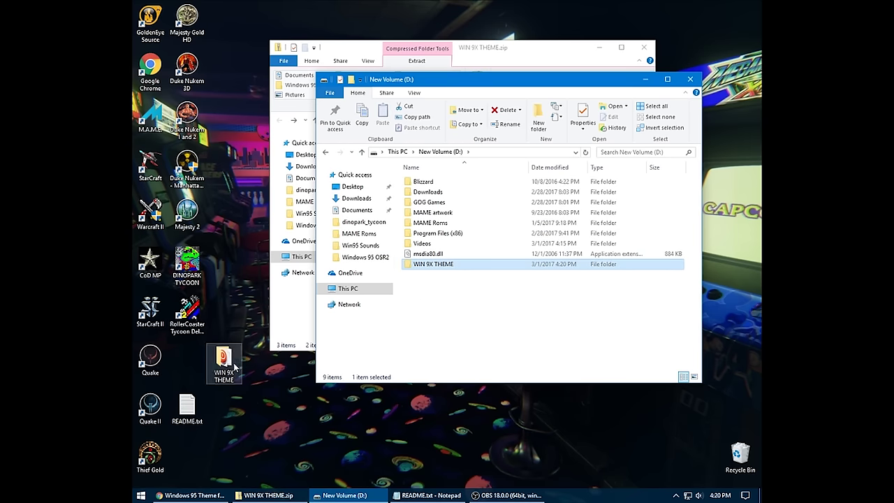
# Step: View the extracted README.txt briefly and remove the WIN 9X THEME folder from the desktop
pyautogui.doubleClick(187, 407)
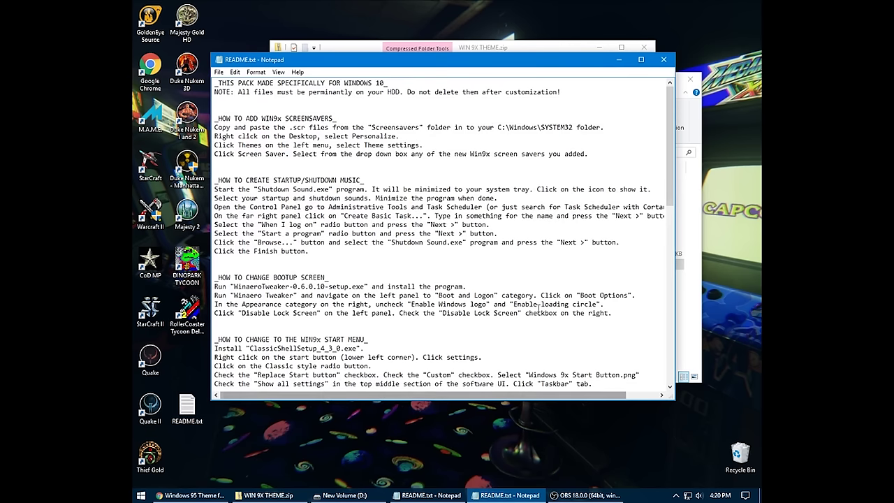
pyautogui.click(663, 59)
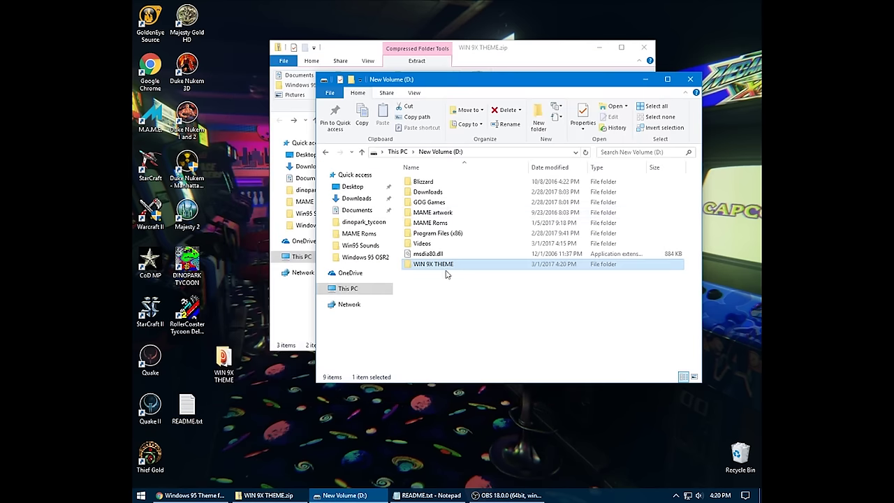
pyautogui.moveTo(223, 360); pyautogui.dragTo(311, 353)
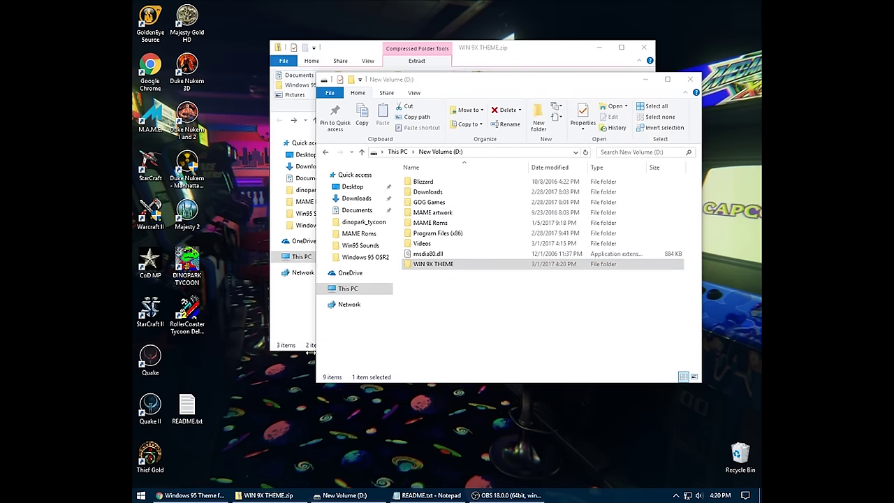
# Step: Open the WIN 9X THEME folder on D: and check the README's instructions for adding Win9x screensavers
pyautogui.doubleClick(447, 265)
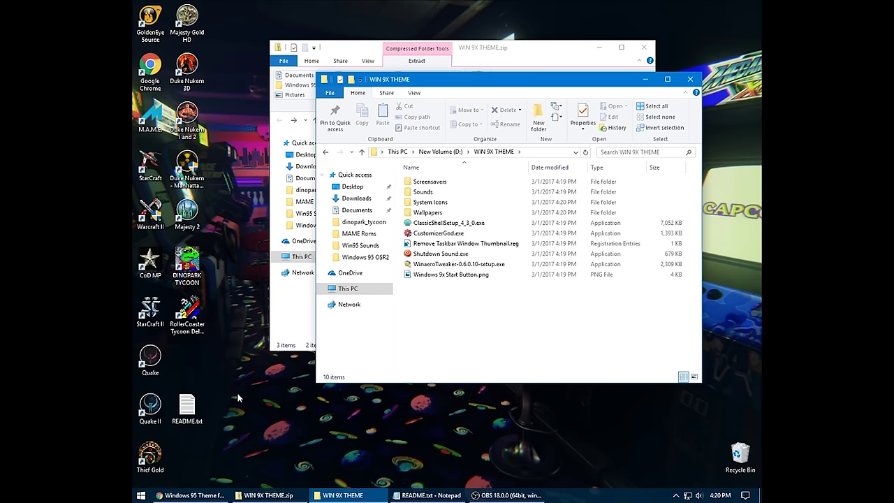
pyautogui.click(428, 495)
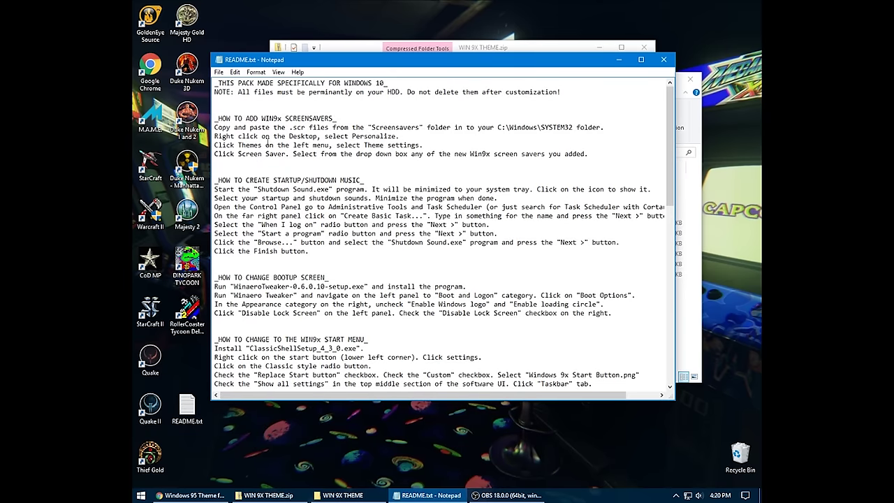
pyautogui.click(424, 494)
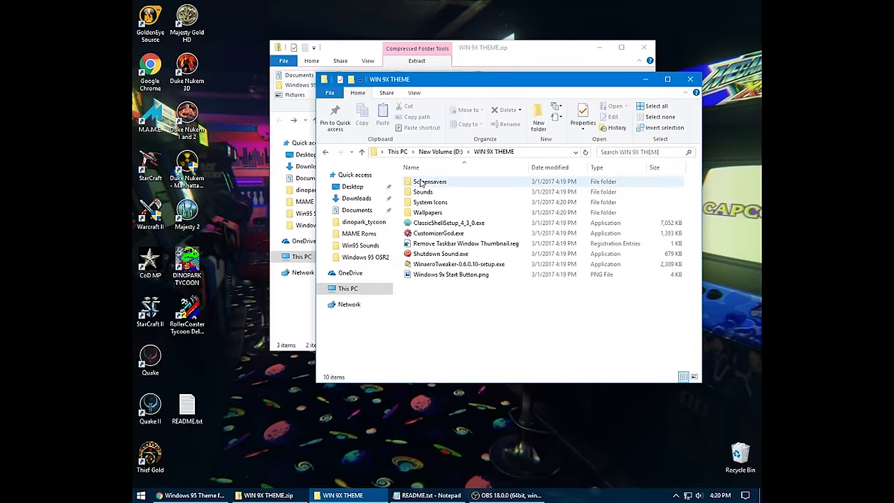
# Step: Copy all the screensaver files in the theme's Screensavers folder to the clipboard
pyautogui.doubleClick(421, 183)
pyautogui.click(433, 285)
pyautogui.moveTo(433, 304); pyautogui.dragTo(424, 180)
pyautogui.rightClick(424, 187)
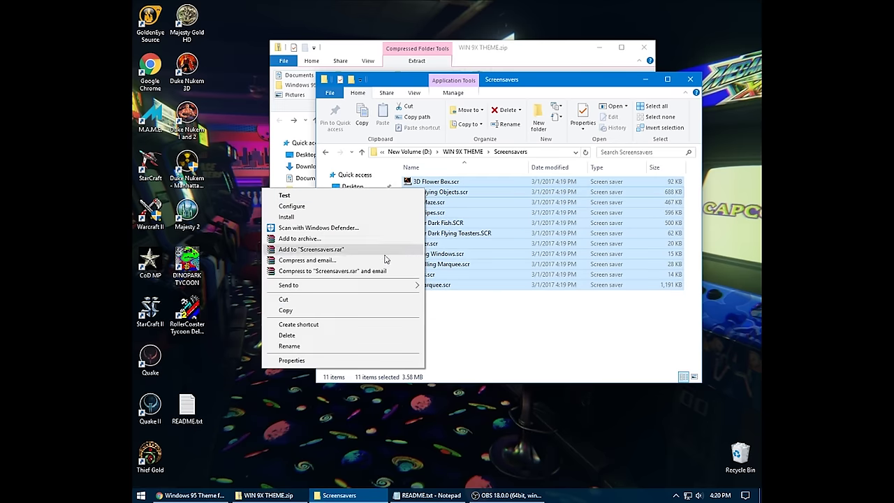
pyautogui.click(297, 310)
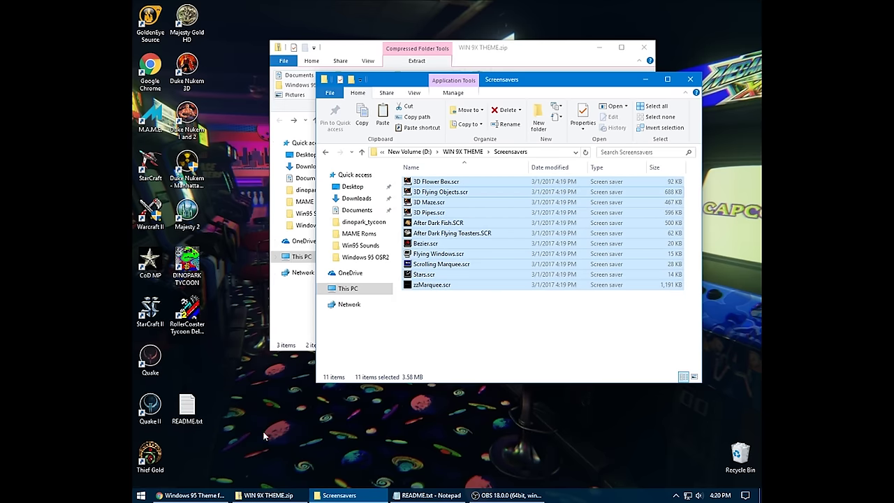
# Step: Open the C:\Windows\System32 folder in a new File Explorer window
pyautogui.click(140, 495)
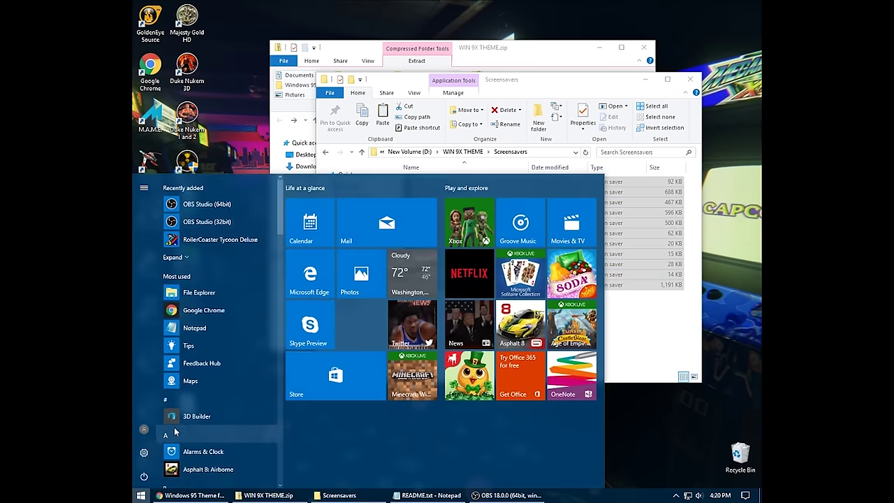
pyautogui.rightClick(140, 495)
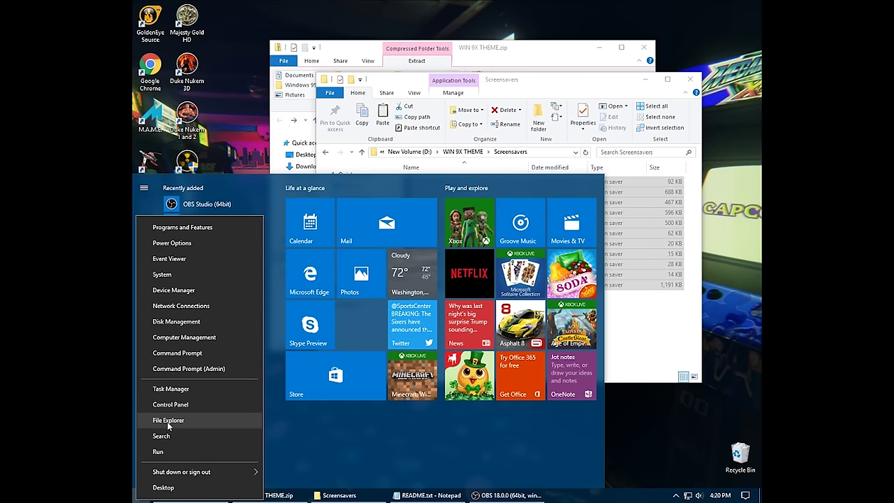
pyautogui.click(167, 421)
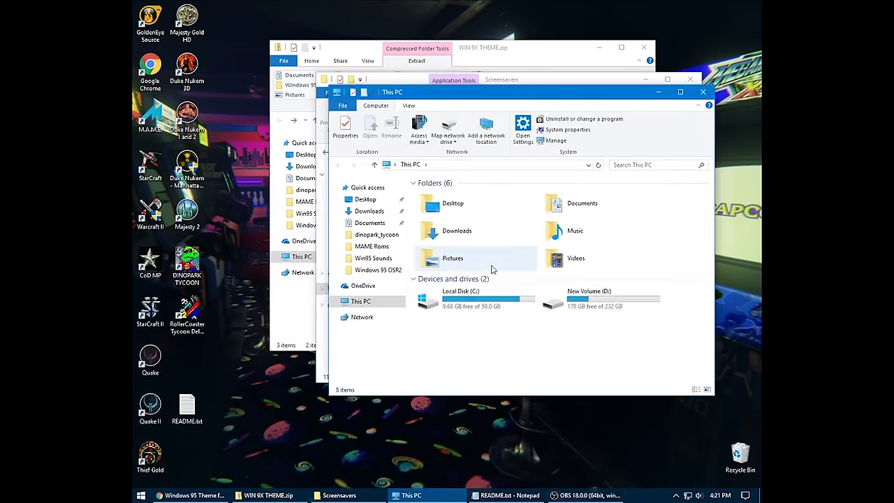
pyautogui.doubleClick(482, 296)
pyautogui.click(441, 279)
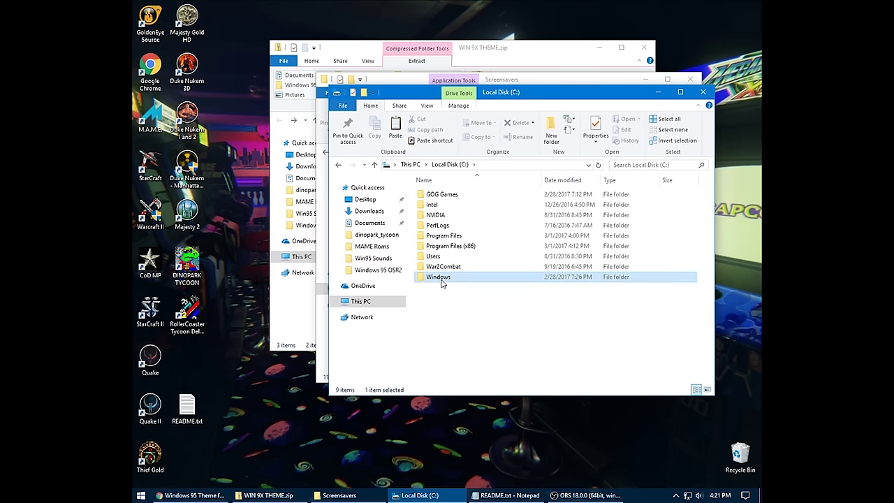
pyautogui.doubleClick(441, 279)
pyautogui.scroll(-7, 451, 313)
pyautogui.click(452, 317)
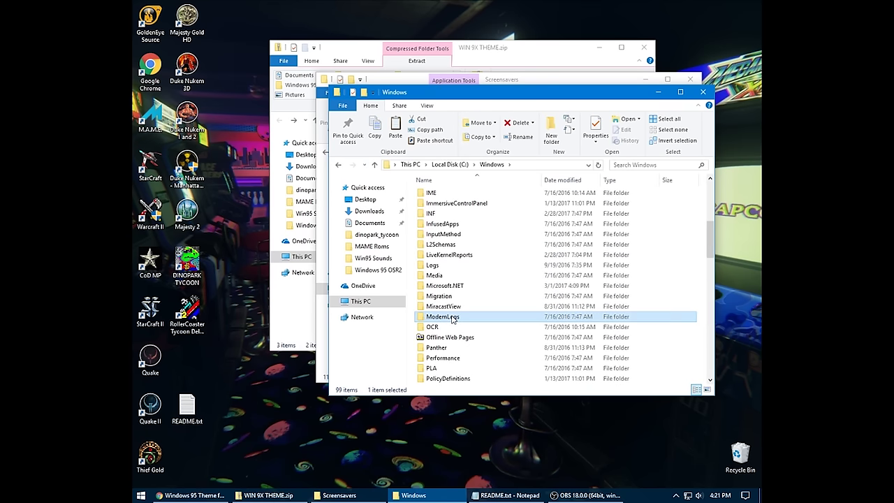
pyautogui.write('sys')
pyautogui.doubleClick(440, 315)
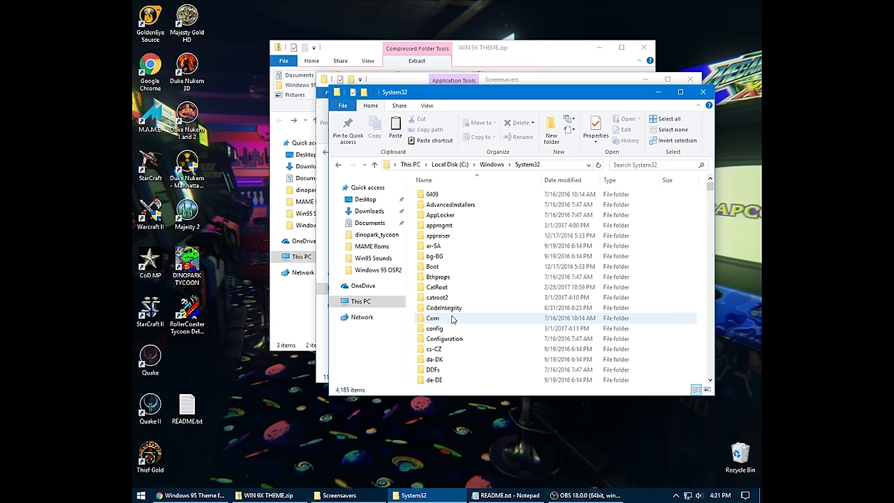
# Step: Paste the copied screensaver files into System32 and grant the administrator permission for the copy
pyautogui.moveTo(713, 298); pyautogui.dragTo(761, 300)
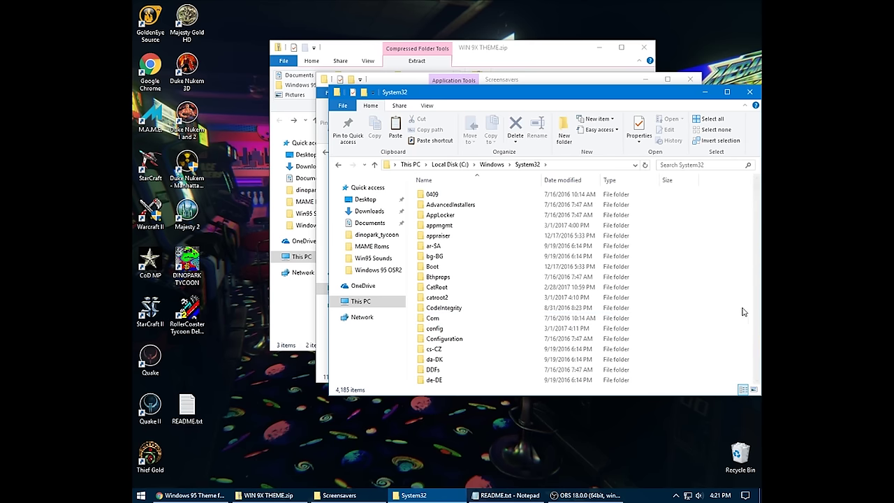
pyautogui.rightClick(735, 306)
pyautogui.click(676, 359)
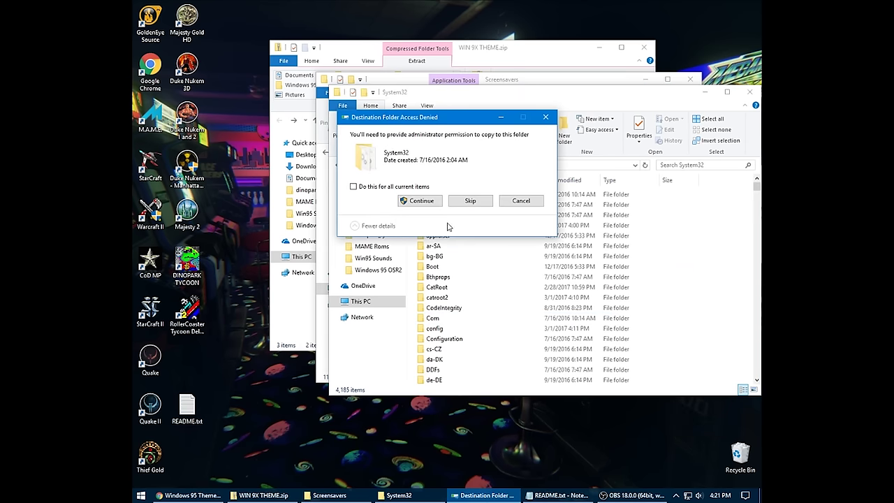
pyautogui.click(415, 202)
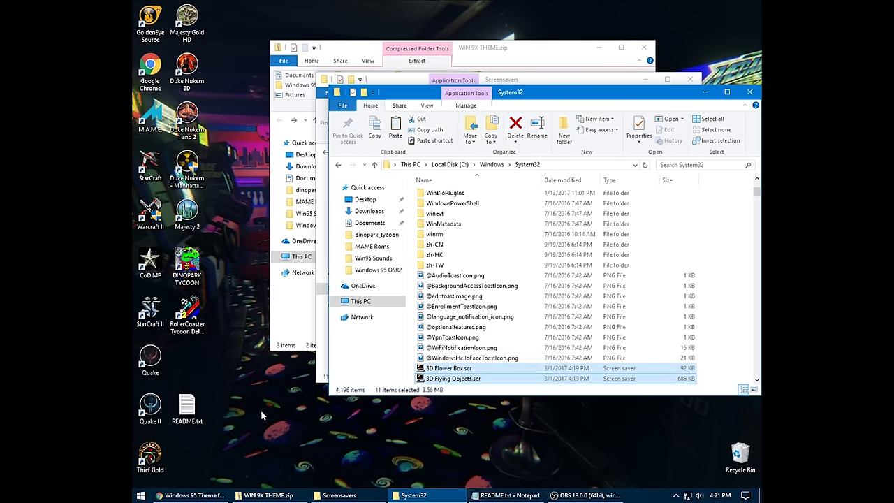
# Step: Open the Screen Saver settings from the desktop's personalization theme settings
pyautogui.rightClick(275, 386)
pyautogui.click(257, 386)
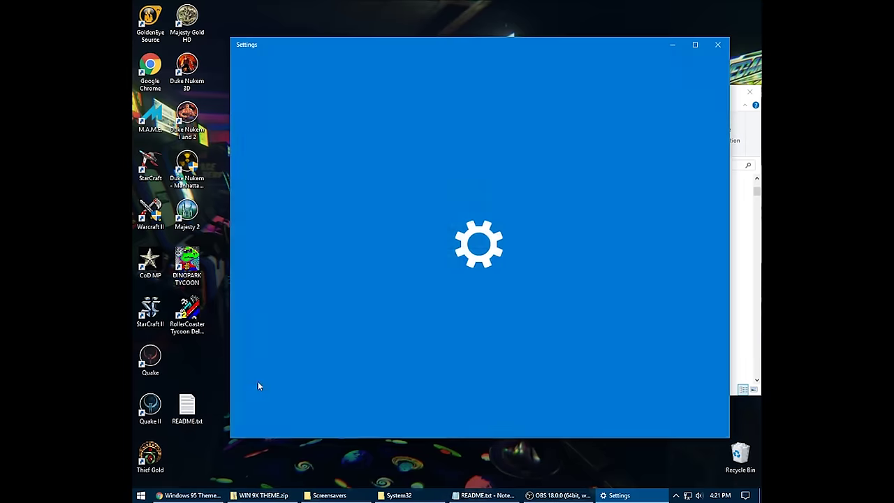
pyautogui.click(263, 211)
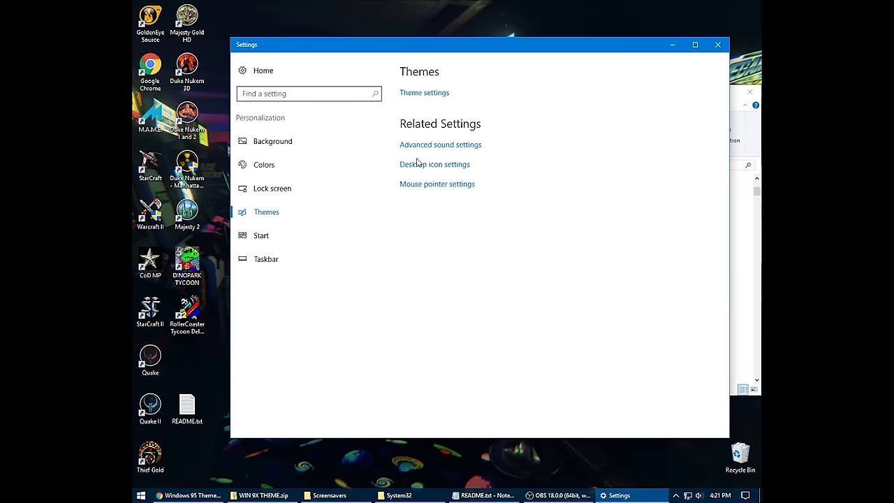
pyautogui.click(417, 96)
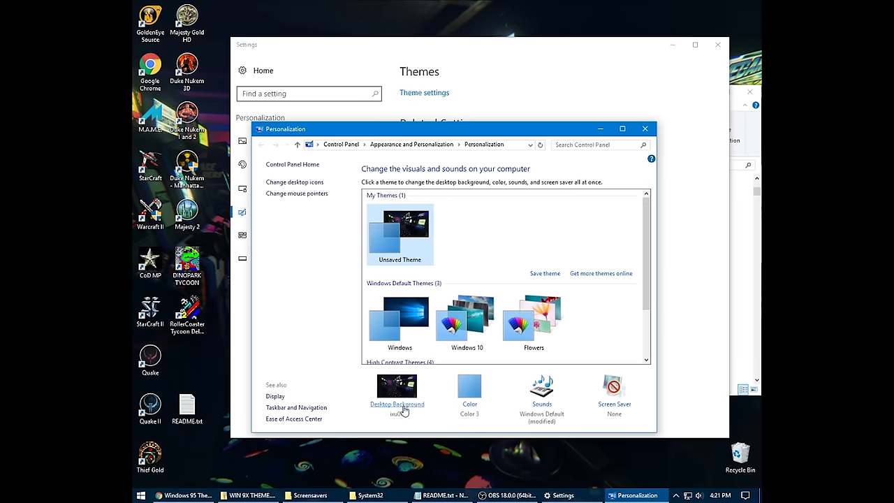
pyautogui.click(615, 404)
# Step: Preview installed screensavers such as 3D FlowerBox (OpenGL), 3D Text and After Dark: Fish
pyautogui.click(286, 215)
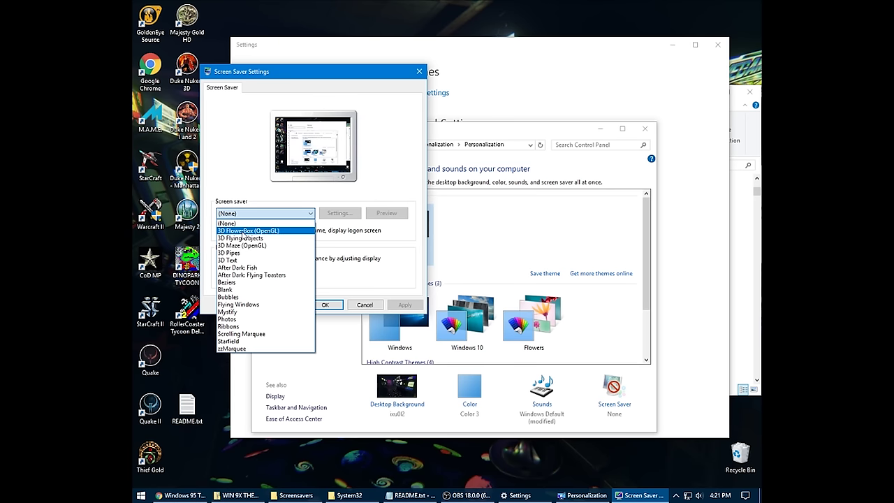
pyautogui.click(244, 232)
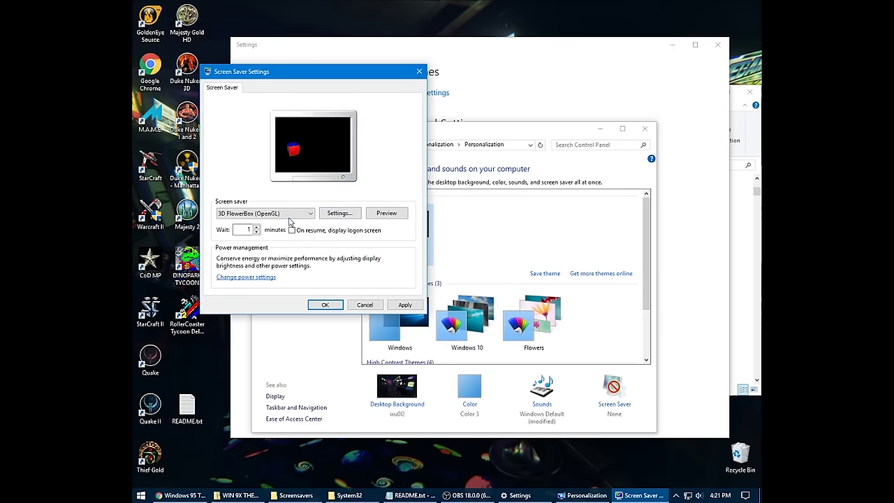
pyautogui.click(290, 214)
pyautogui.click(308, 237)
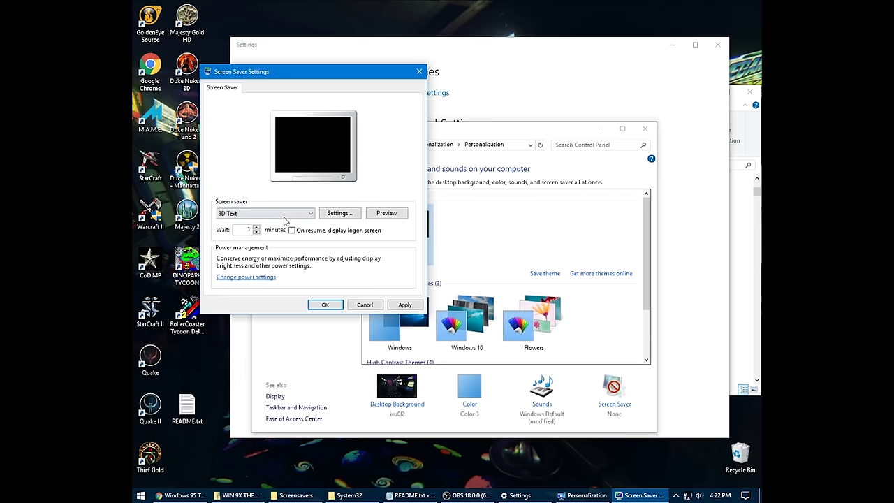
pyautogui.click(284, 217)
pyautogui.click(255, 268)
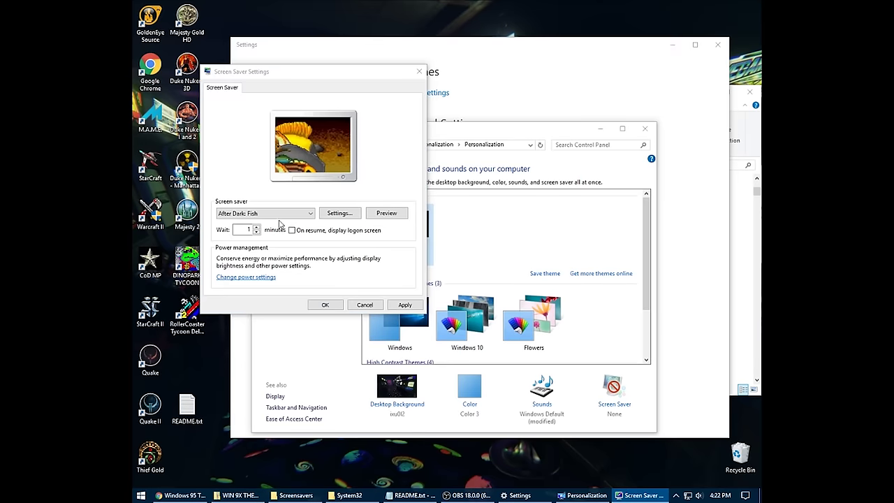
# Step: Apply the Beziers screensaver with a 10-minute wait and put away the personalization windows
pyautogui.click(281, 213)
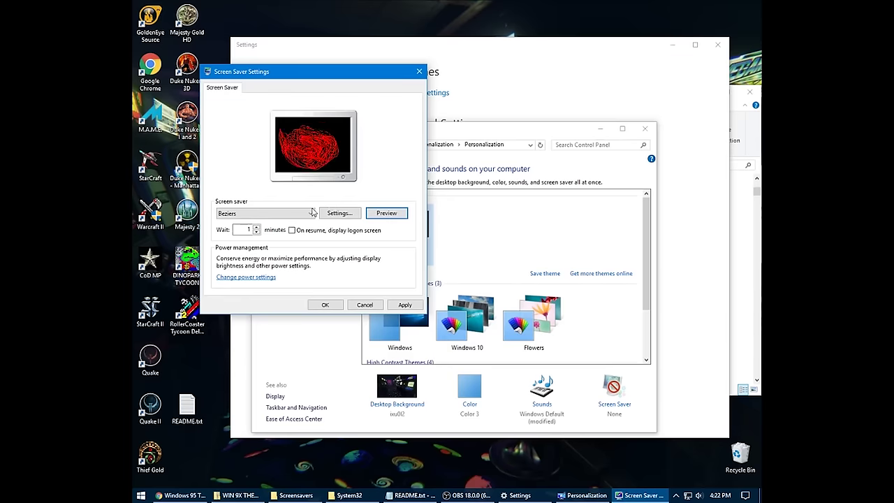
pyautogui.click(405, 304)
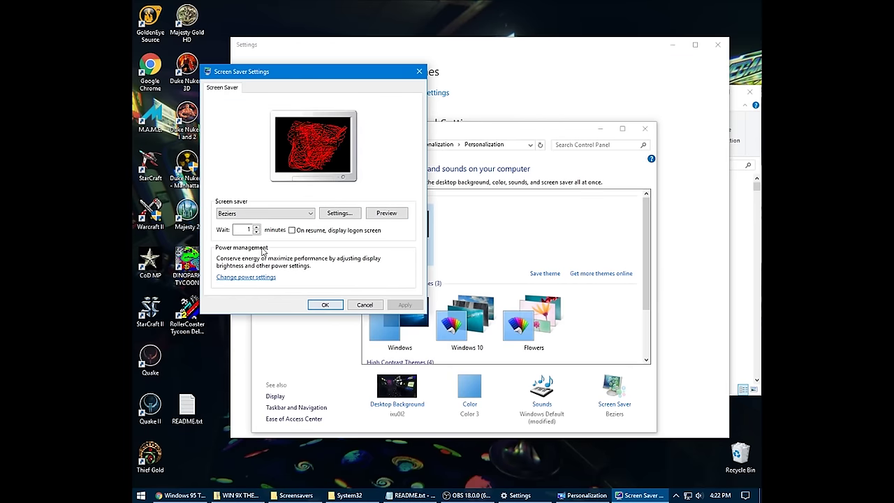
pyautogui.doubleClick(244, 229)
pyautogui.write('10')
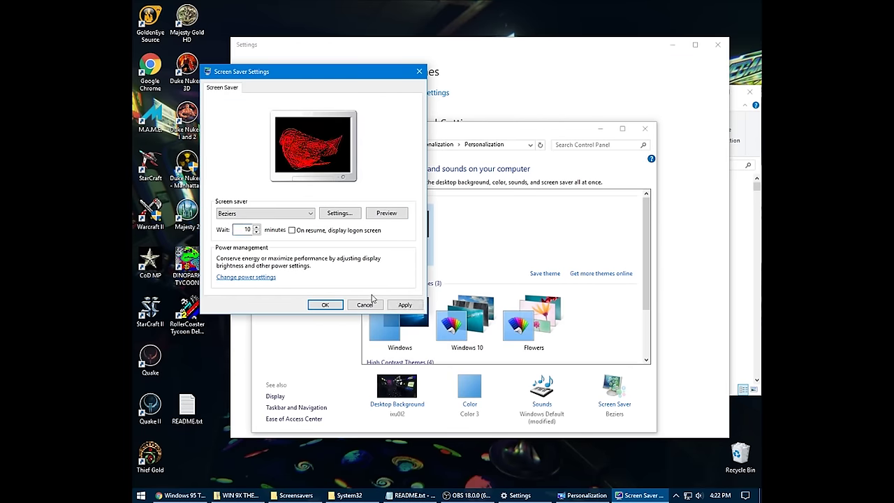
pyautogui.click(405, 304)
pyautogui.click(323, 305)
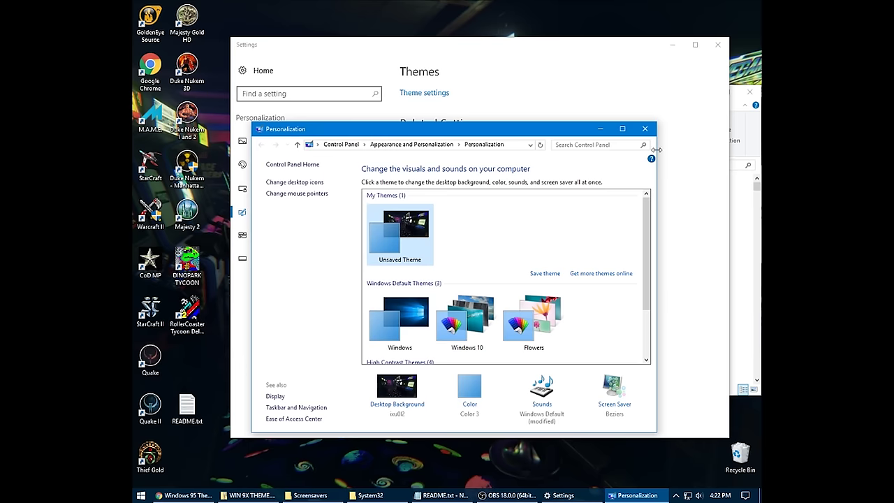
pyautogui.click(646, 128)
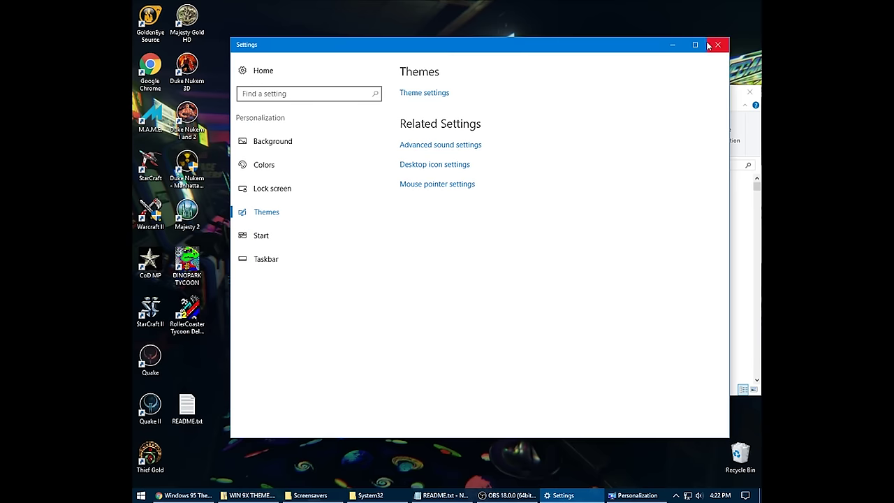
pyautogui.click(672, 46)
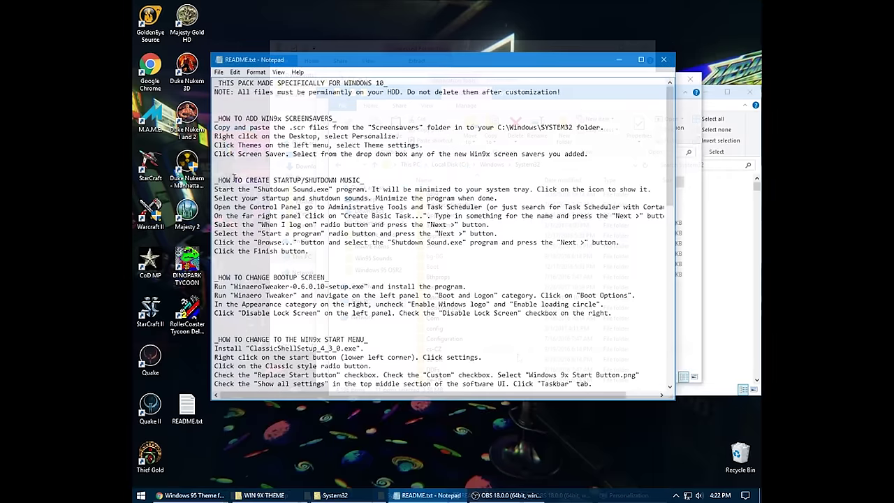
# Step: Highlight the README's startup/shutdown music heading, then close System32 and select Shutdown Sound.exe in the WIN 9X THEME folder
pyautogui.moveTo(217, 180); pyautogui.dragTo(374, 180)
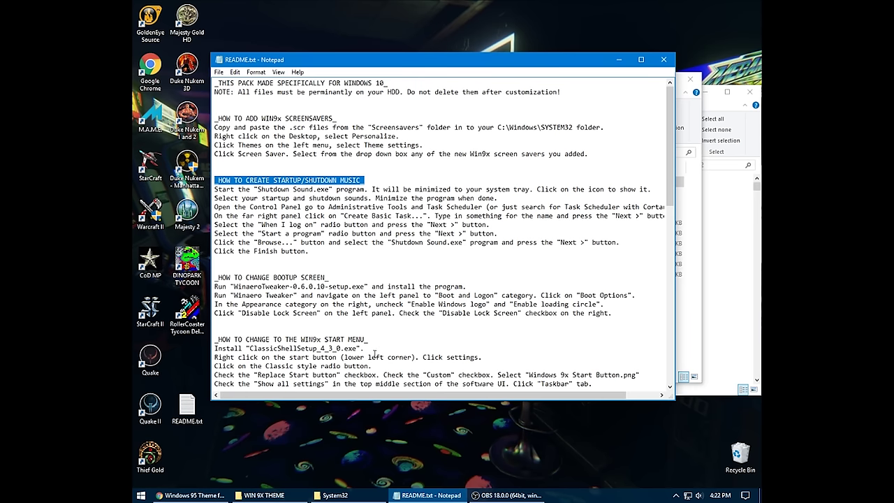
pyautogui.click(426, 496)
pyautogui.click(339, 495)
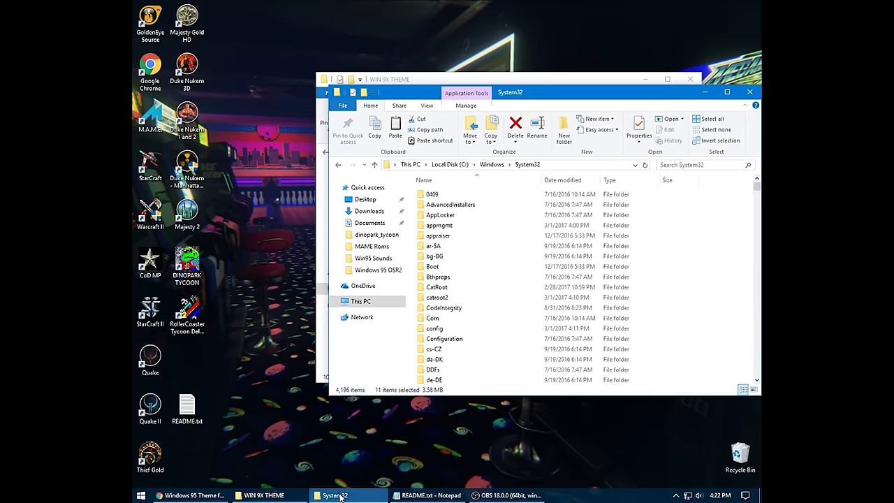
pyautogui.click(749, 92)
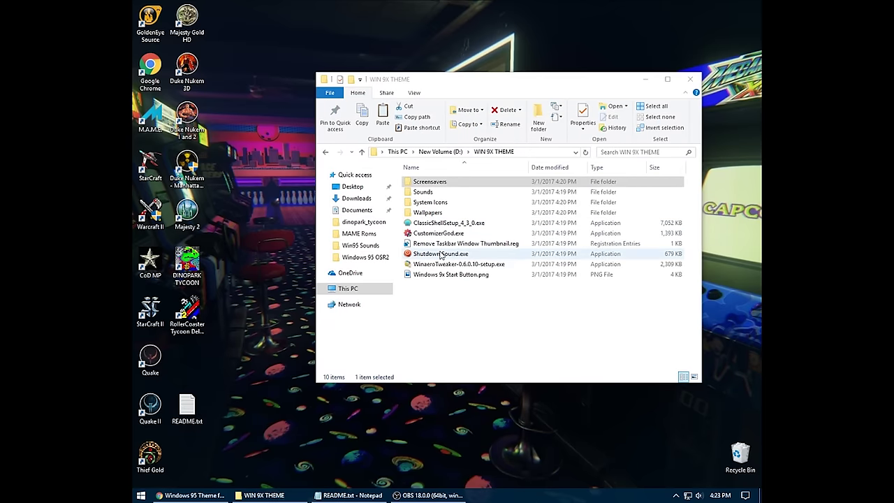
pyautogui.click(441, 254)
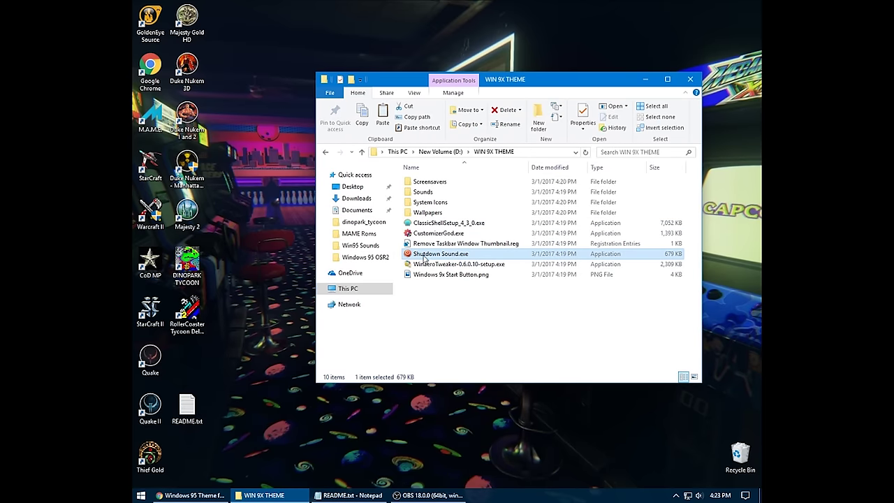
# Step: Open the Control Panel
pyautogui.click(140, 497)
pyautogui.click(140, 496)
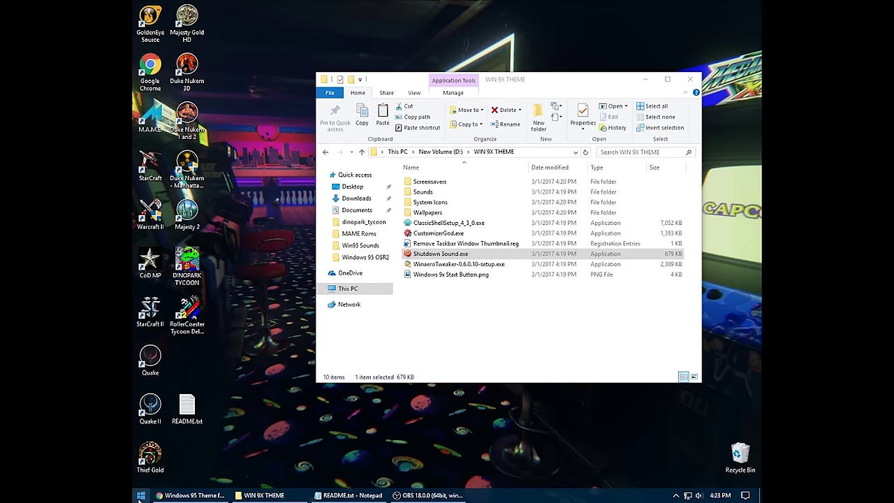
pyautogui.click(140, 496)
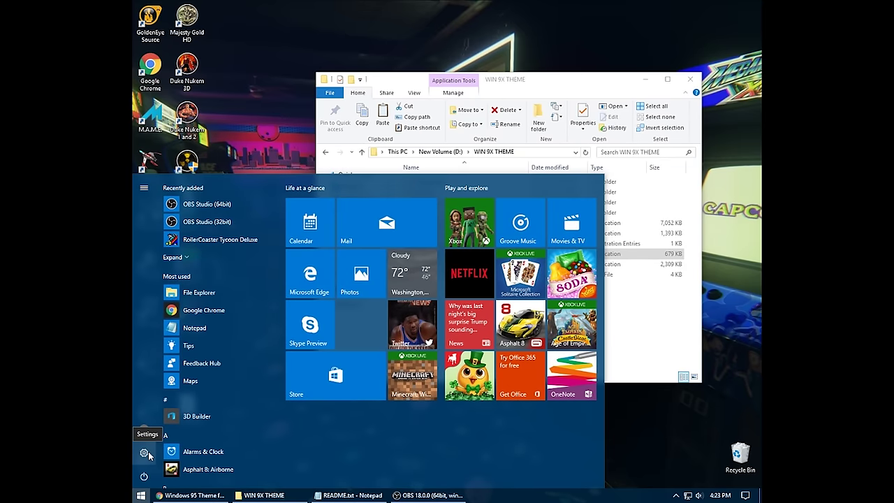
pyautogui.rightClick(140, 495)
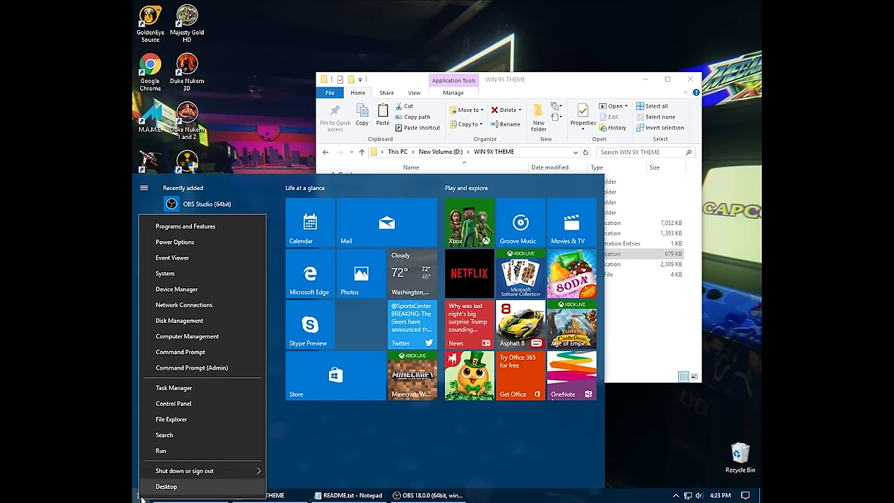
pyautogui.click(179, 403)
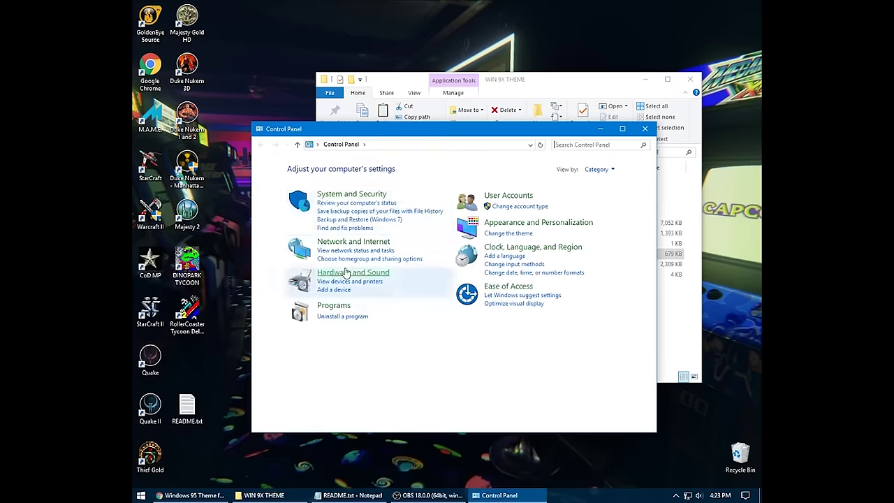
# Step: Show the Control Panel items as small icons and open Task Scheduler from Administrative Tools
pyautogui.click(597, 170)
pyautogui.click(609, 206)
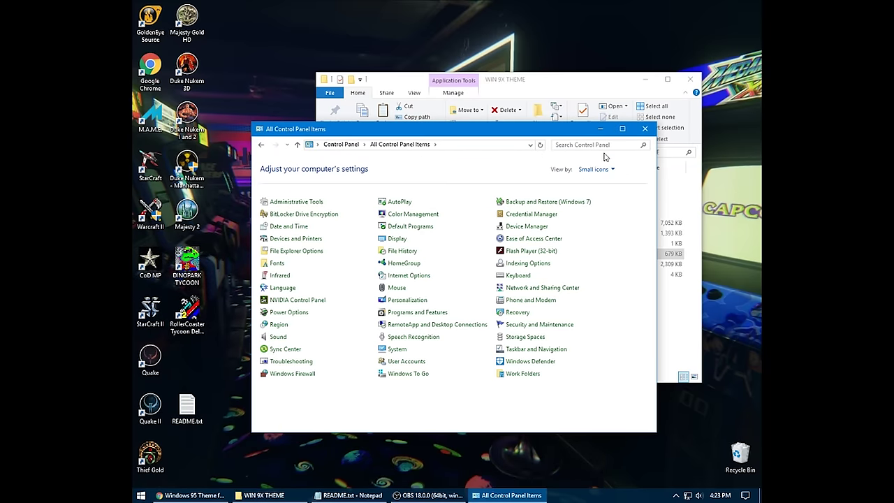
pyautogui.click(295, 202)
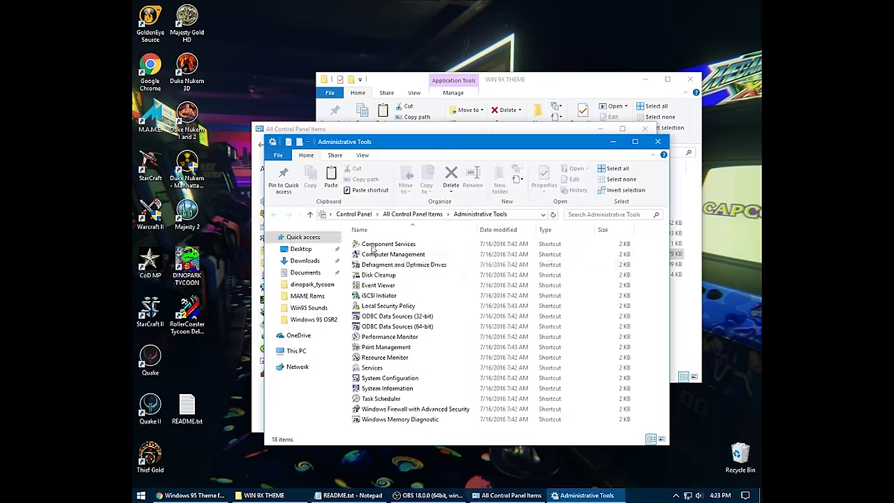
pyautogui.doubleClick(369, 398)
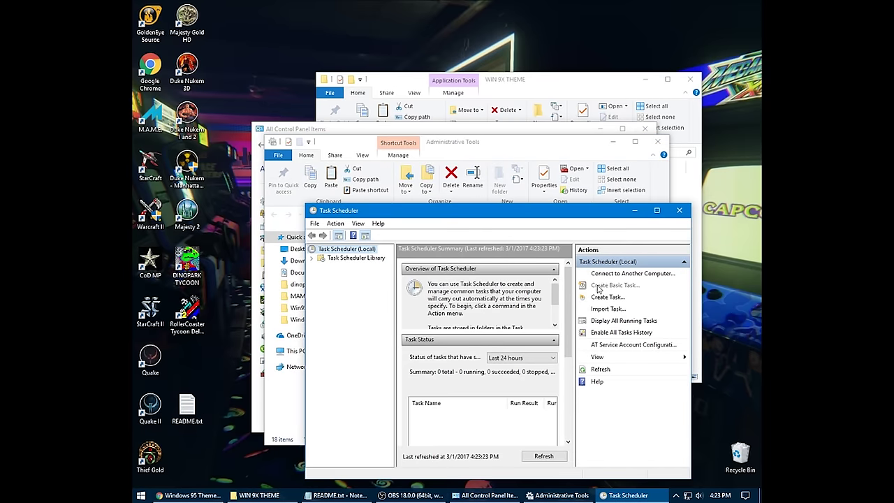
# Step: Create a basic task named "shutdown sound" that starts a program when logging on
pyautogui.click(608, 285)
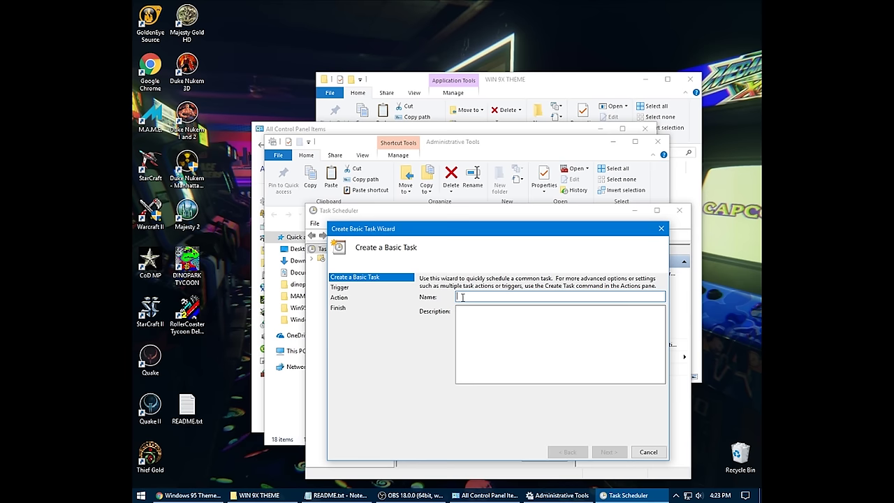
pyautogui.write('shutdown sound')
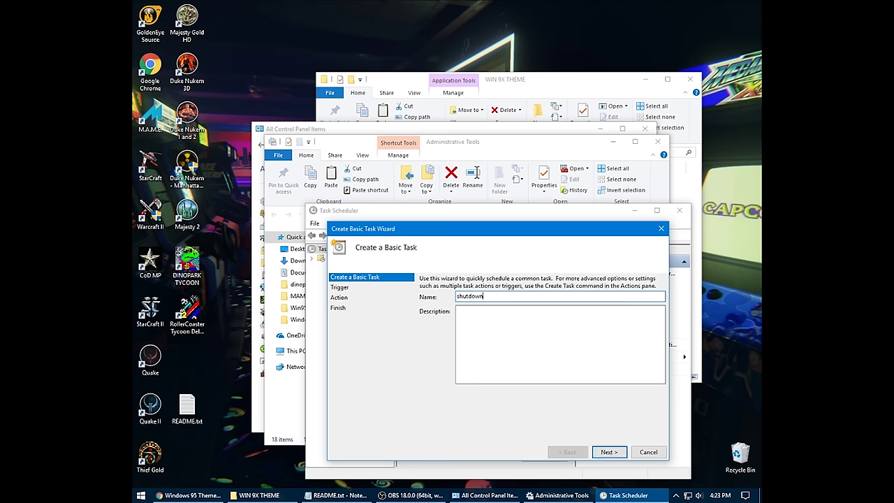
pyautogui.click(606, 452)
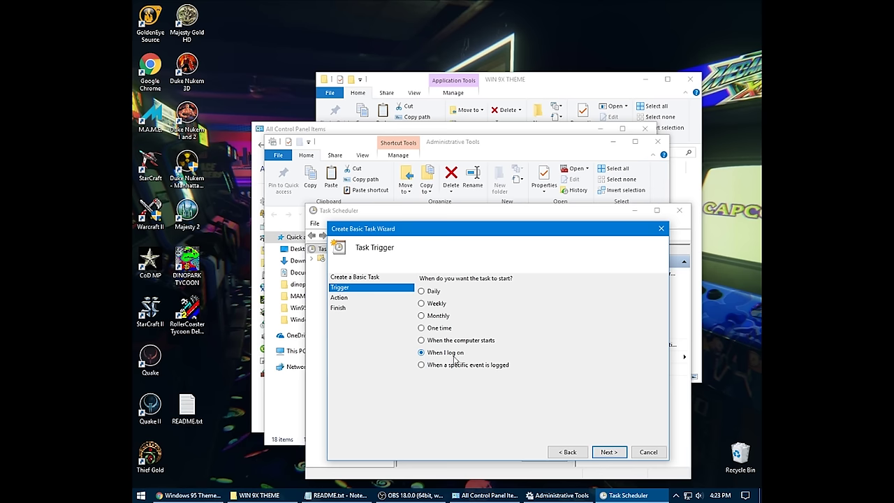
pyautogui.click(605, 452)
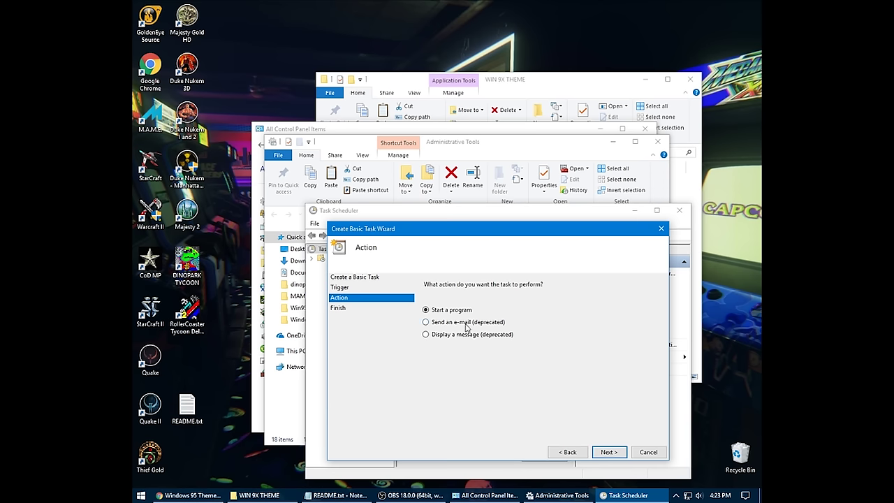
pyautogui.click(606, 452)
# Step: Set the task's program to Shutdown Sound.exe from the WIN 9X THEME folder on New Volume (D:)
pyautogui.click(646, 301)
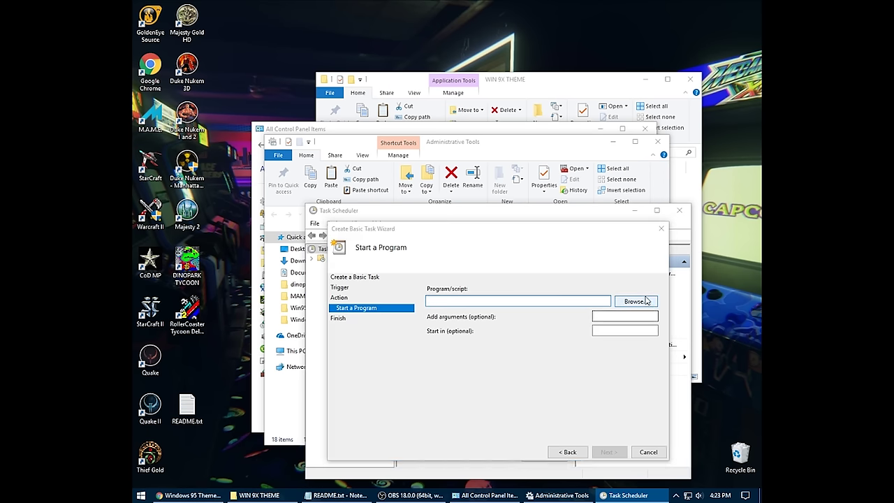
pyautogui.click(397, 260)
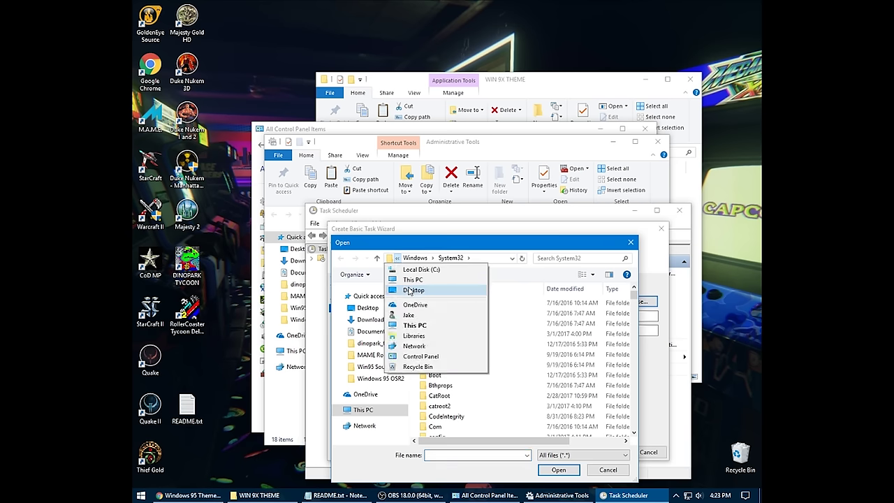
pyautogui.click(413, 279)
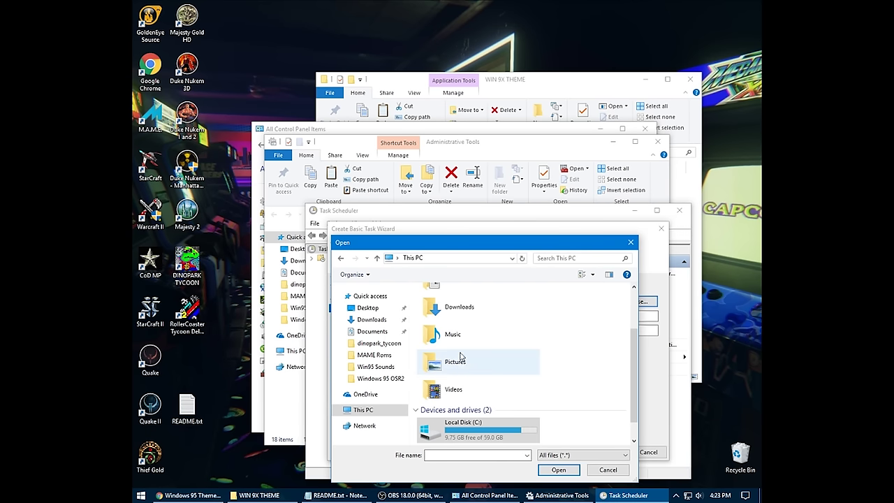
pyautogui.scroll(-1, 454, 405)
pyautogui.doubleClick(457, 421)
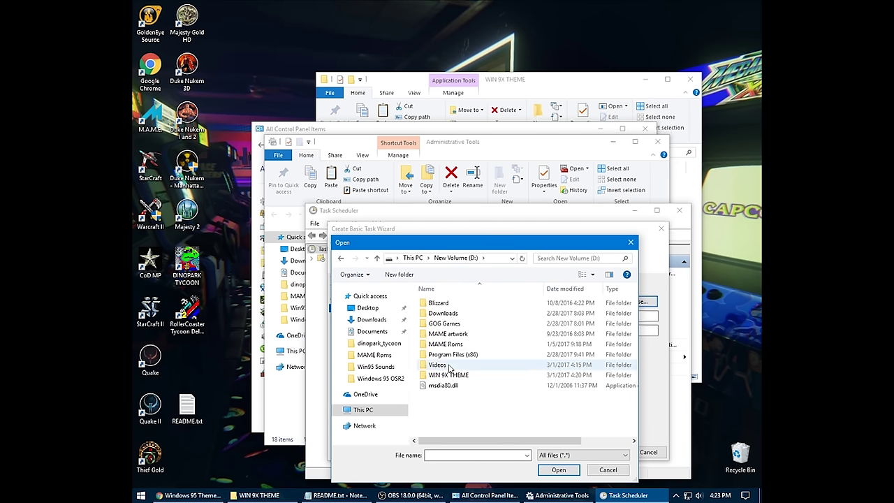
pyautogui.doubleClick(448, 375)
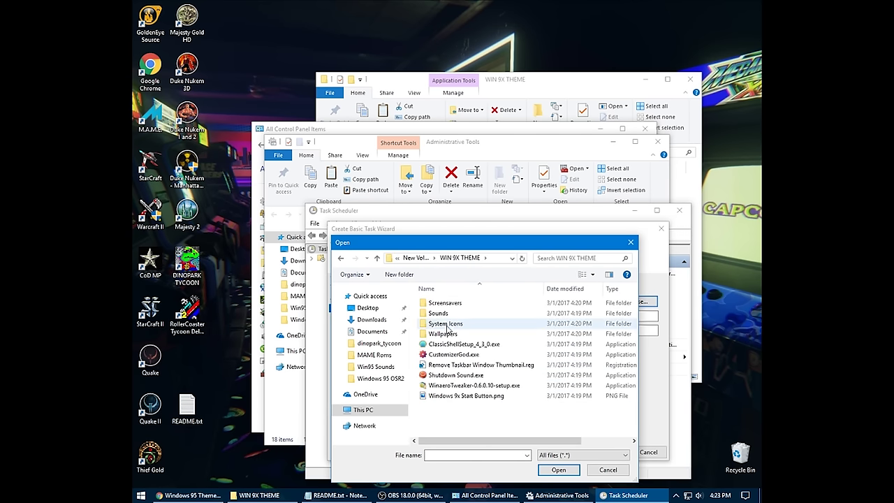
pyautogui.click(454, 375)
pyautogui.click(557, 470)
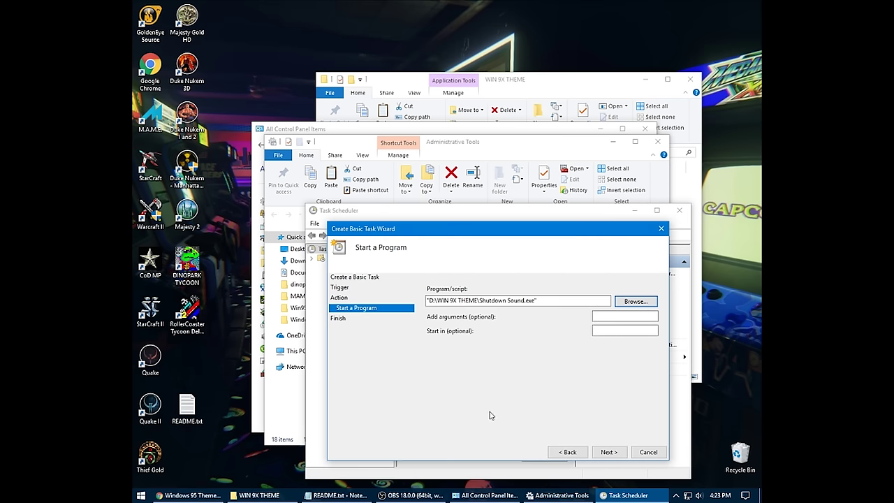
# Step: Finish creating the shutdown sound task and close Task Scheduler along with the Administrative Tools and Control Panel windows
pyautogui.click(608, 453)
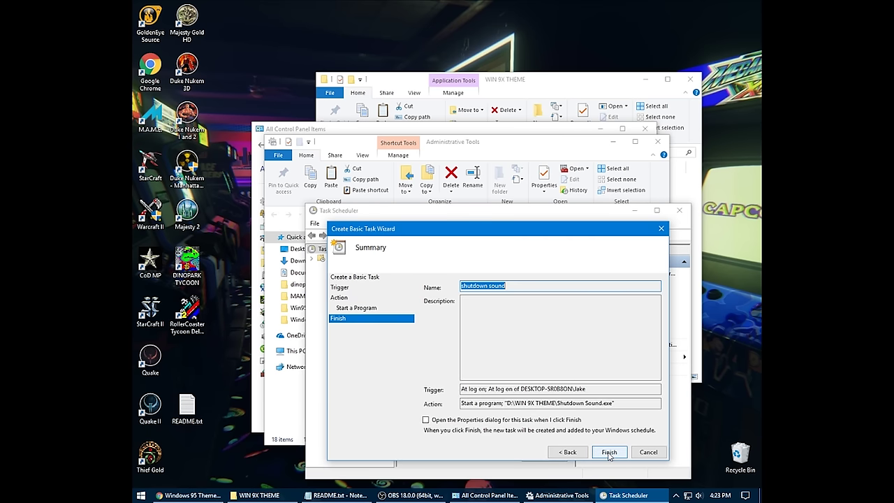
pyautogui.click(607, 453)
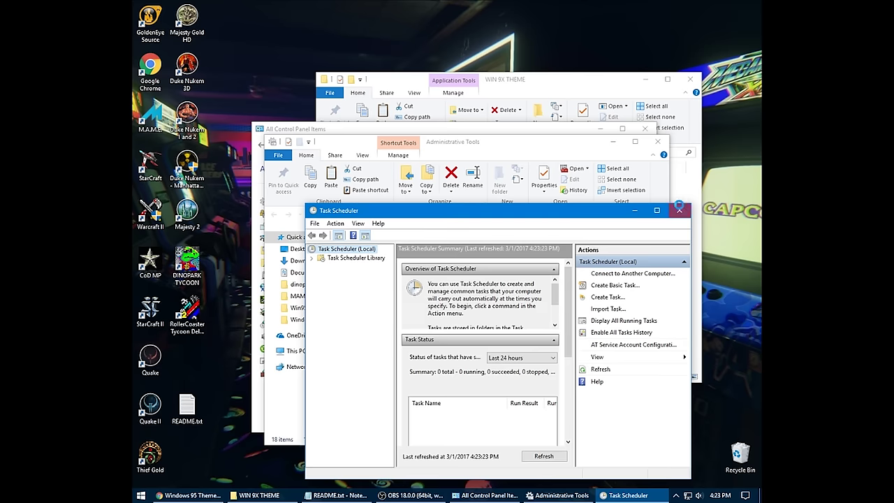
pyautogui.click(679, 208)
pyautogui.click(657, 141)
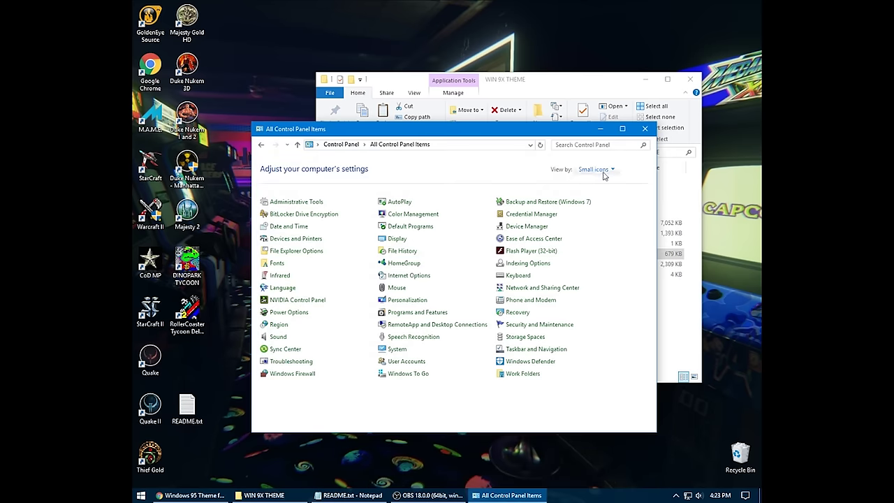
pyautogui.click(644, 129)
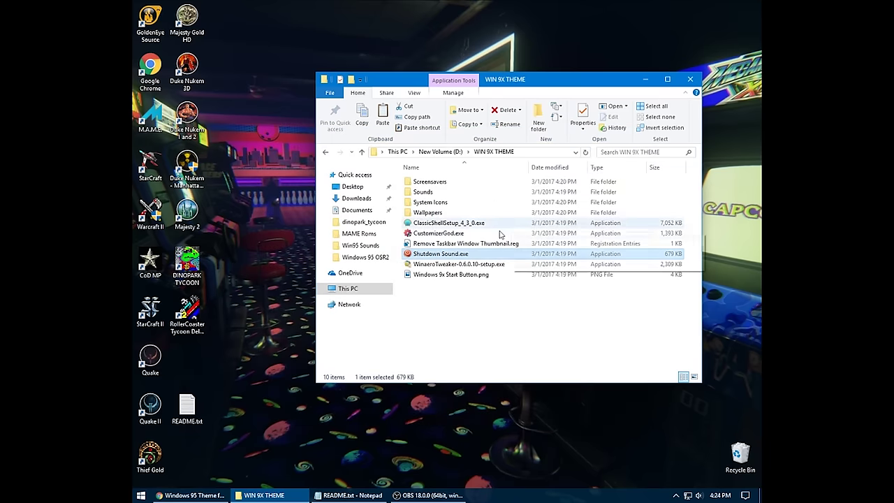
# Step: Run Shutdown Sound.exe and set its startup audio to The Microsoft Sound from the Win95 Sounds folder in Documents
pyautogui.doubleClick(459, 254)
pyautogui.click(463, 260)
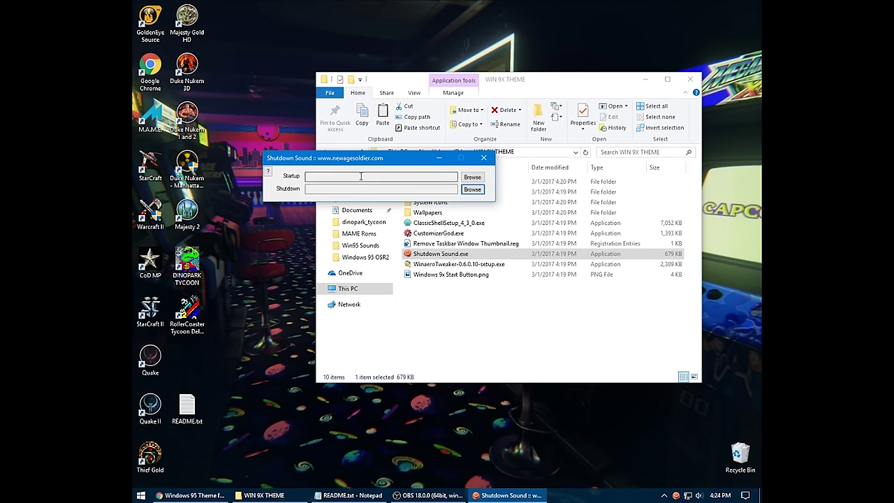
pyautogui.click(472, 178)
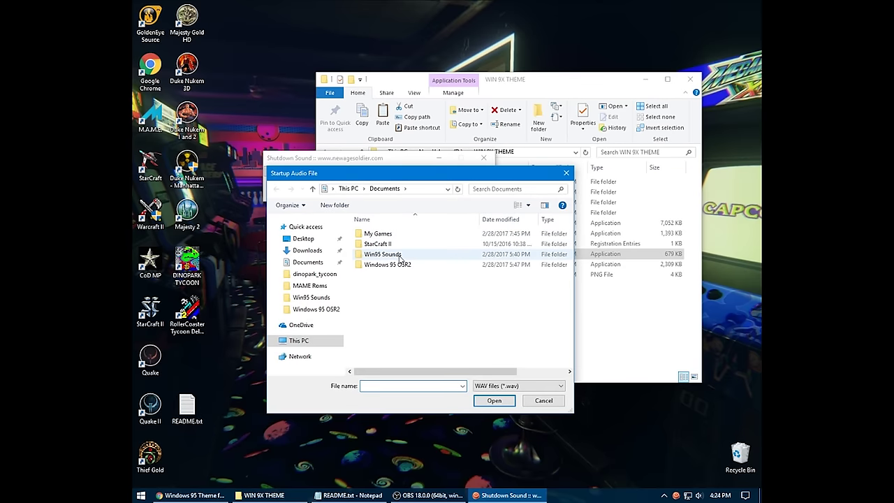
pyautogui.doubleClick(388, 274)
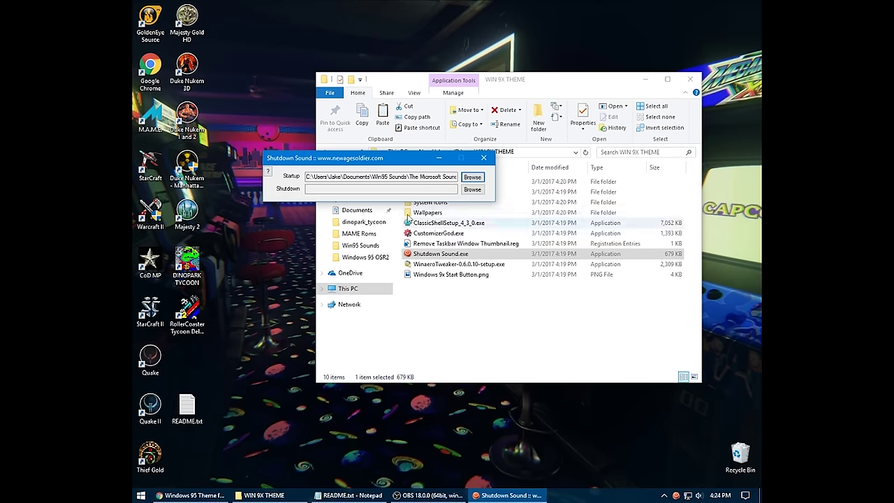
# Step: Set the shutdown audio to TADA.WAV from the Win95 Sounds folder and minimize Shutdown Sound
pyautogui.click(471, 190)
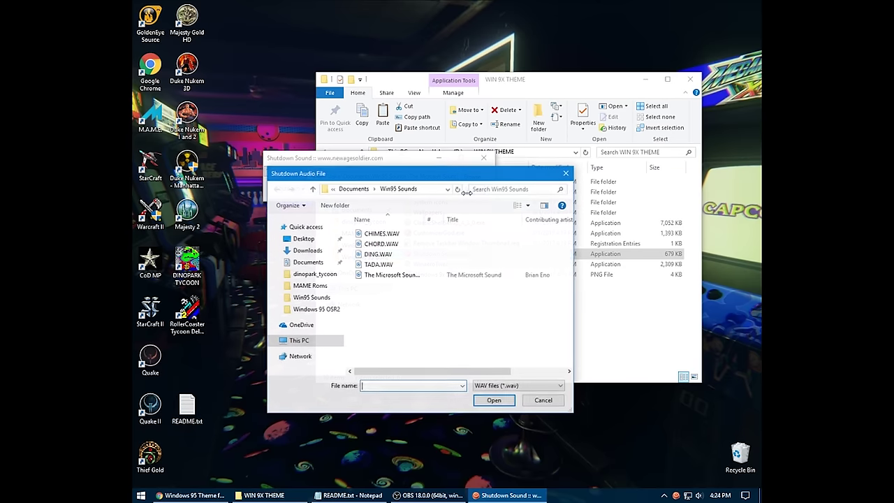
pyautogui.doubleClick(381, 263)
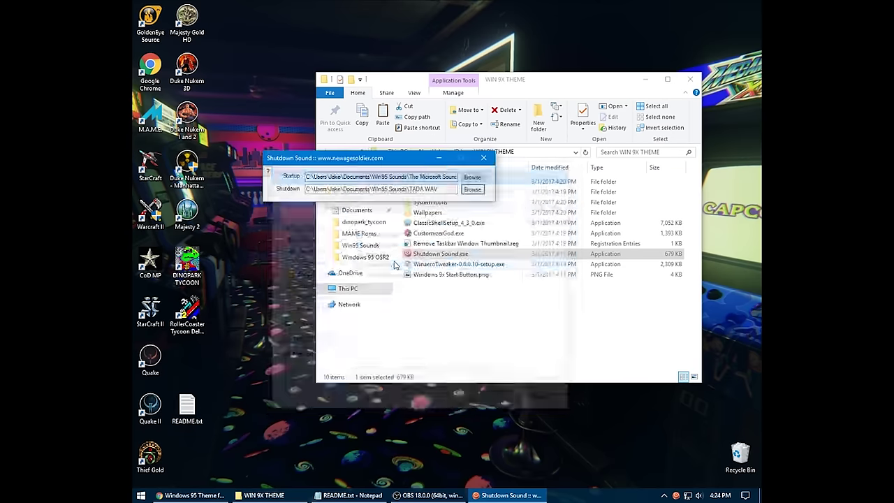
pyautogui.click(439, 158)
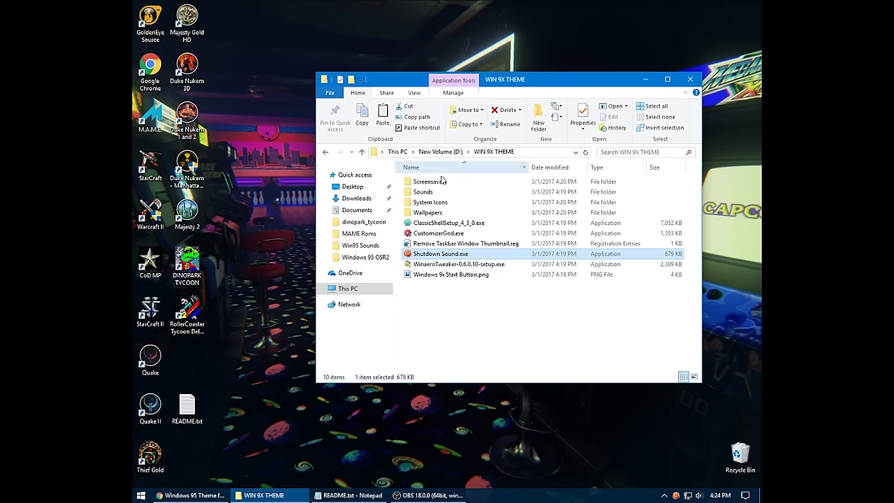
# Step: Review the taskbar settings for which notification area icons appear, including Shutdown Sound, and close Settings
pyautogui.rightClick(653, 498)
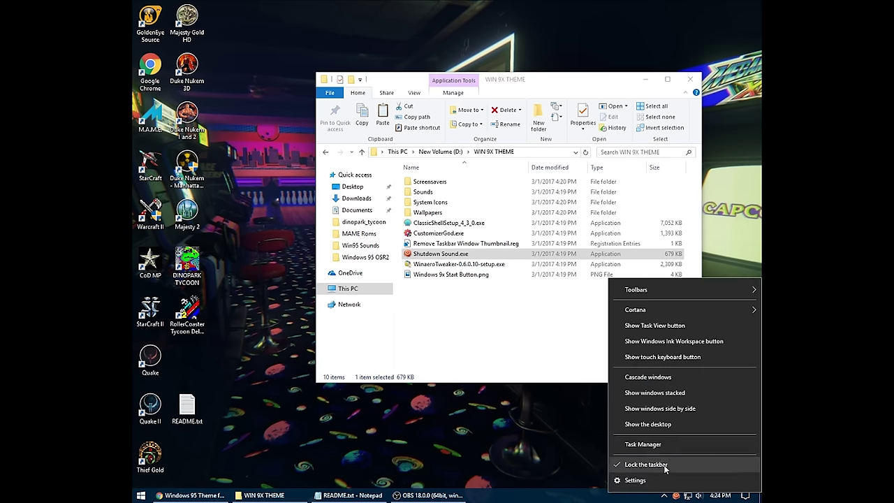
pyautogui.click(684, 479)
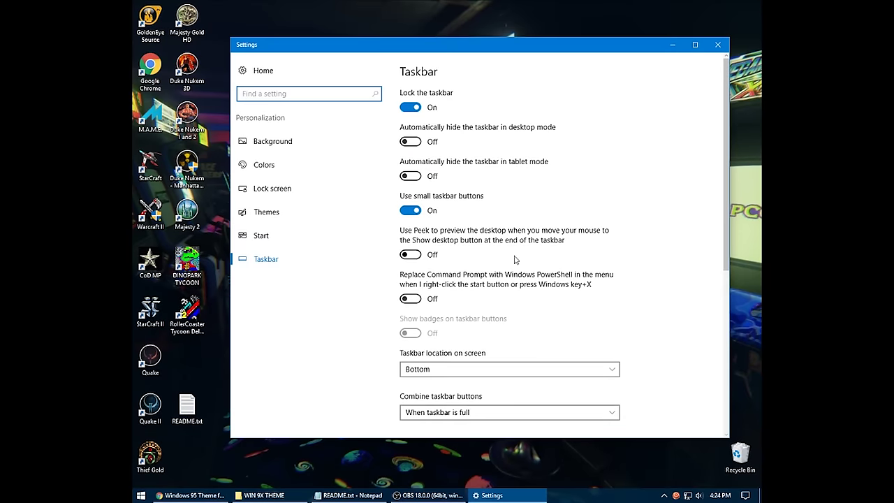
pyautogui.scroll(-5, 516, 279)
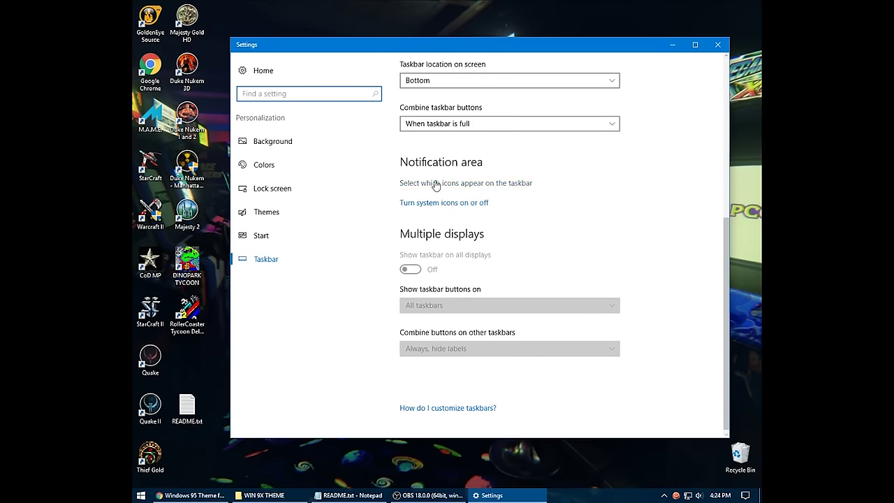
pyautogui.click(454, 184)
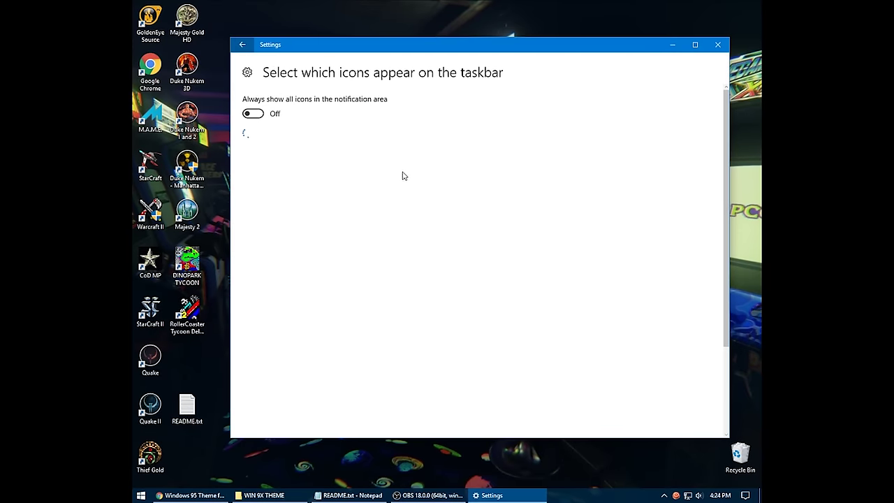
pyautogui.scroll(-3, 311, 200)
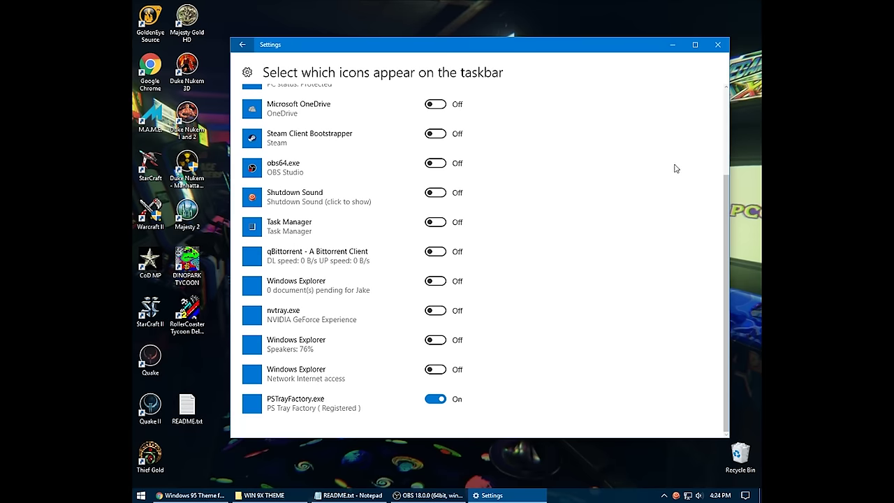
pyautogui.click(717, 44)
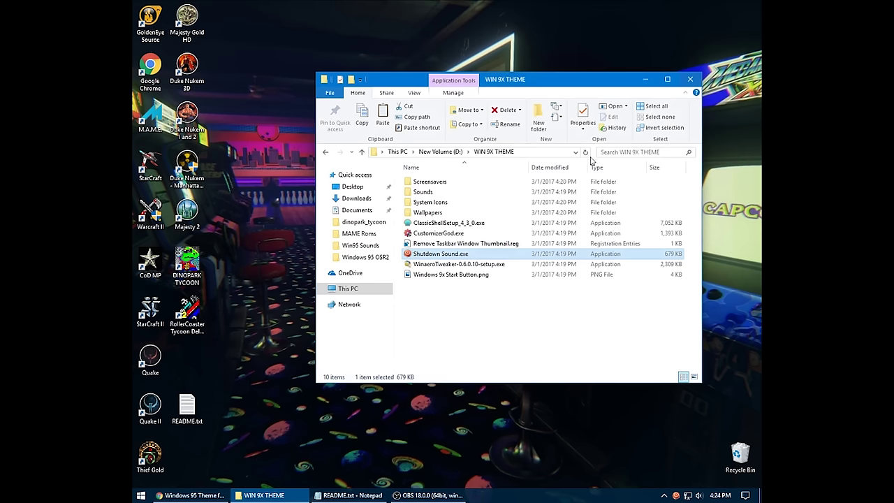
# Step: Read the README.txt section on changing the bootup screen and return to the WIN 9X THEME folder
pyautogui.click(501, 314)
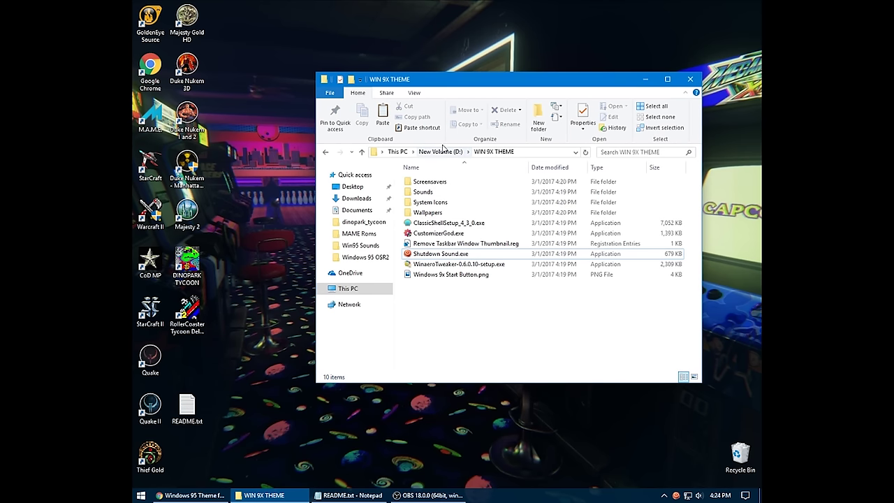
pyautogui.click(349, 495)
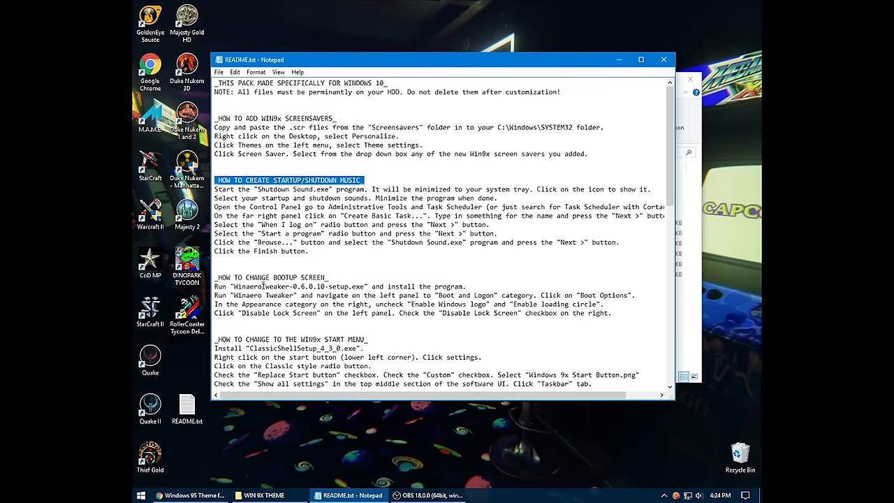
pyautogui.scroll(-3, 262, 286)
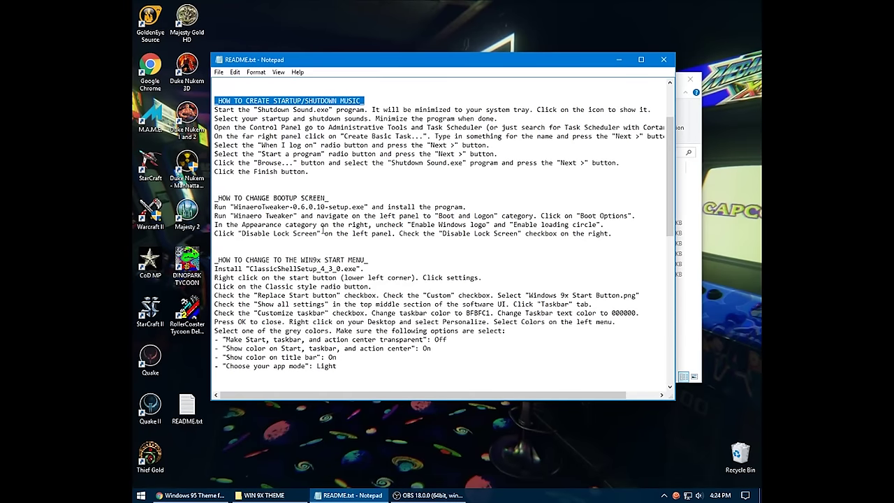
pyautogui.click(349, 495)
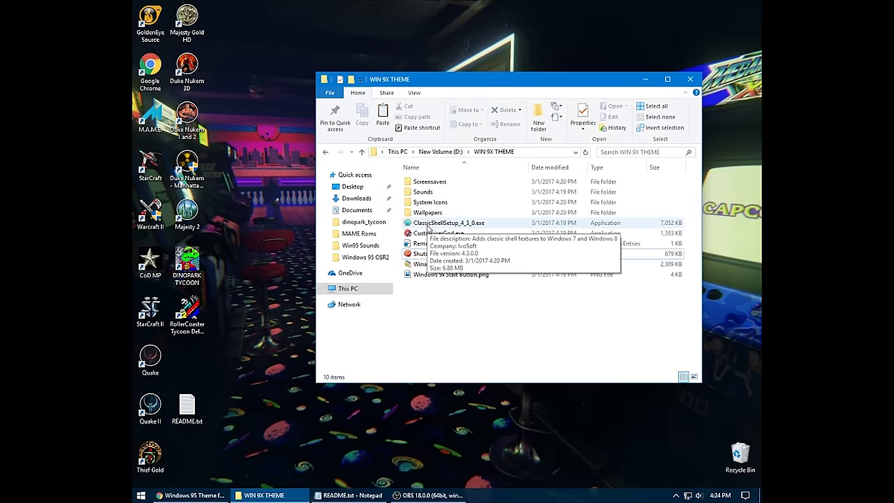
# Step: Run WinaeroTweaker-0.6.0.10-setup.exe in normal mode, accept the license agreement and continue past the Winaero Tweaker Start Menu folder
pyautogui.doubleClick(457, 264)
pyautogui.click(475, 260)
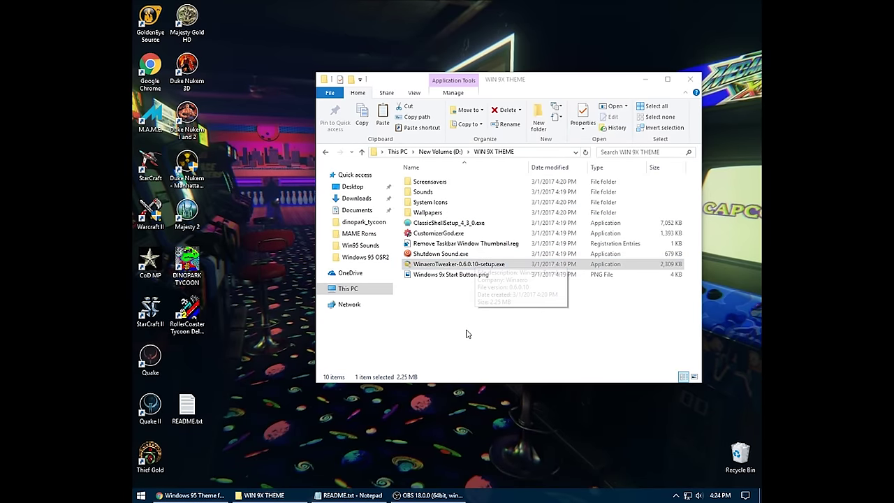
pyautogui.click(503, 328)
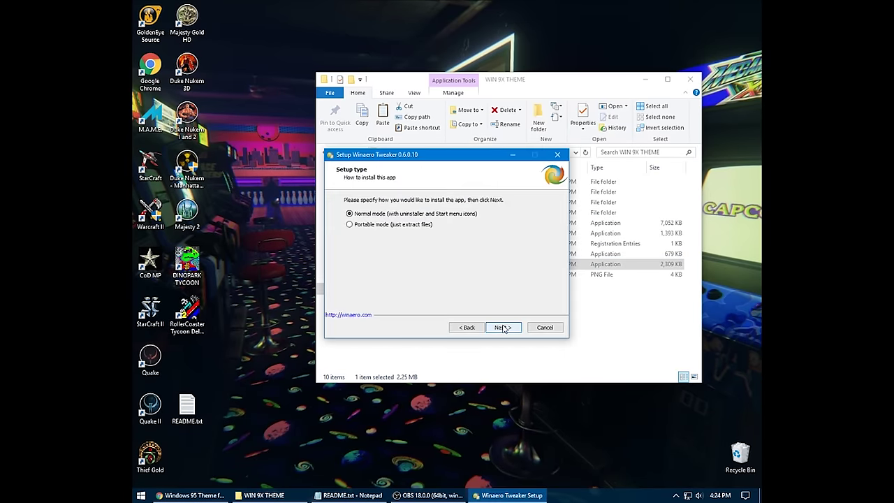
pyautogui.click(503, 327)
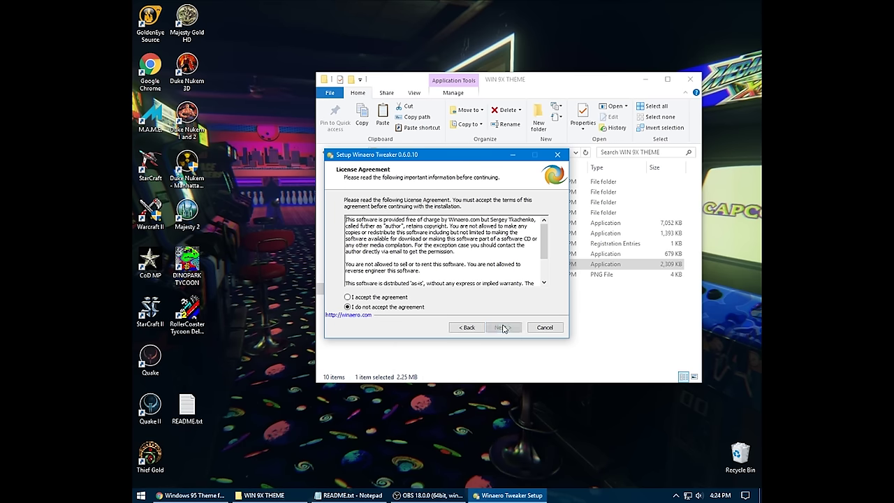
pyautogui.click(391, 296)
pyautogui.click(503, 328)
pyautogui.click(503, 327)
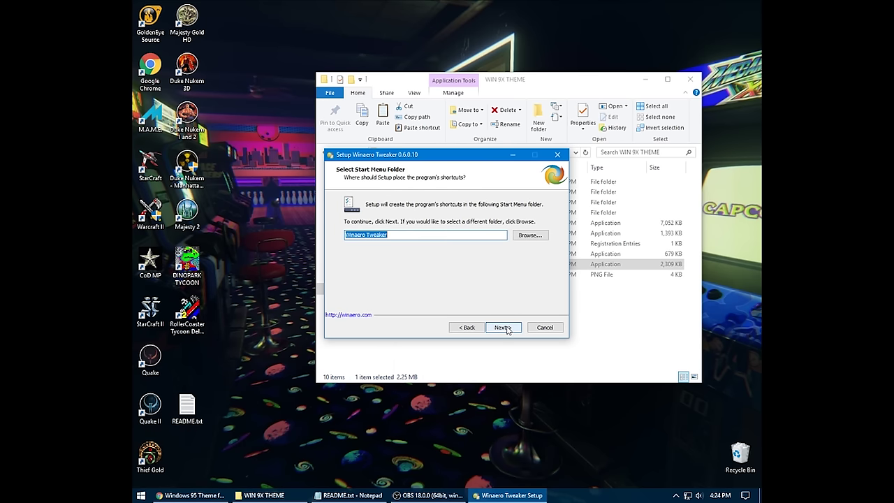
pyautogui.click(503, 328)
# Step: Go back to the installer's destination location and select the drive letter in the installation path
pyautogui.click(466, 329)
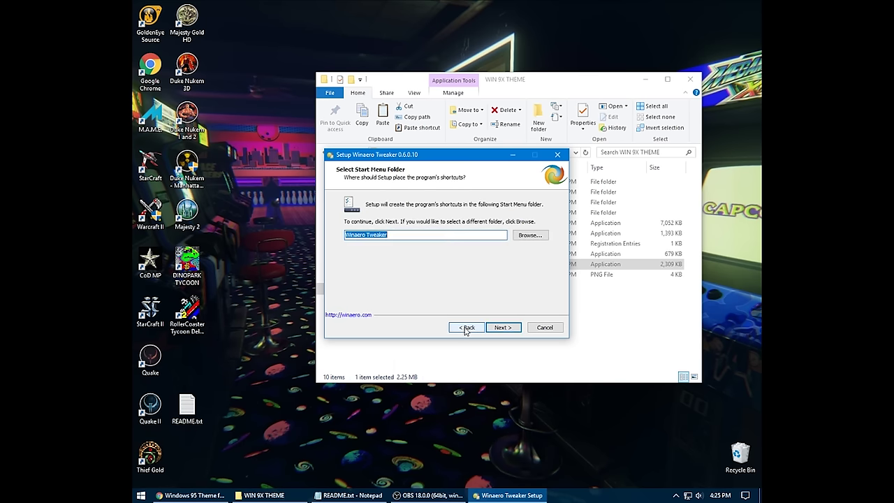
pyautogui.click(466, 328)
pyautogui.moveTo(348, 236); pyautogui.dragTo(340, 235)
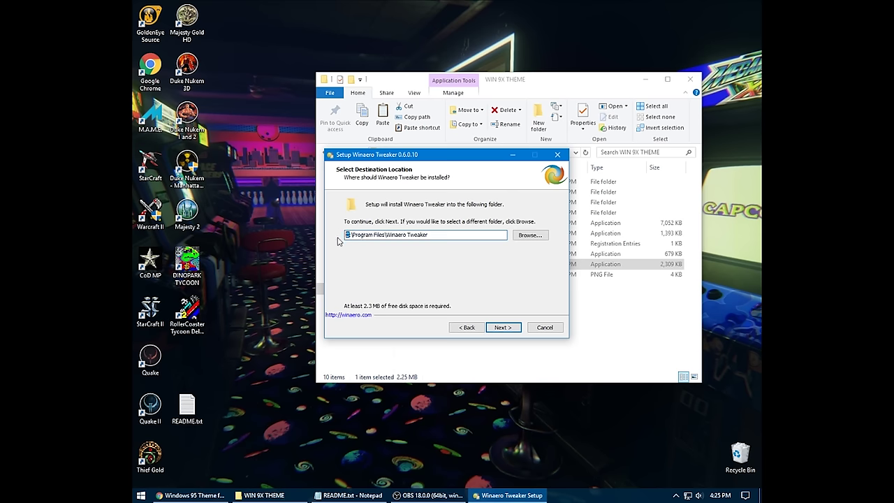
# Step: Install Winaero Tweaker with a desktop icon for all users and finish setup by launching the program
pyautogui.click(495, 328)
pyautogui.click(495, 330)
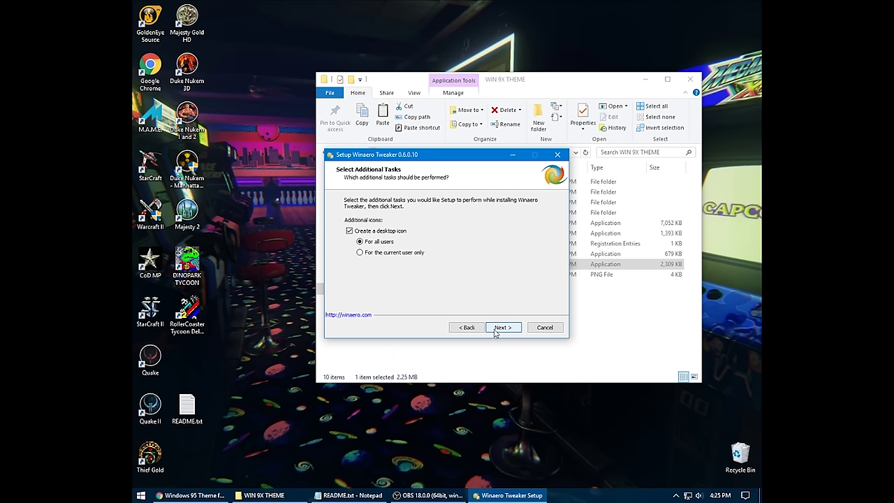
pyautogui.click(495, 329)
pyautogui.click(494, 330)
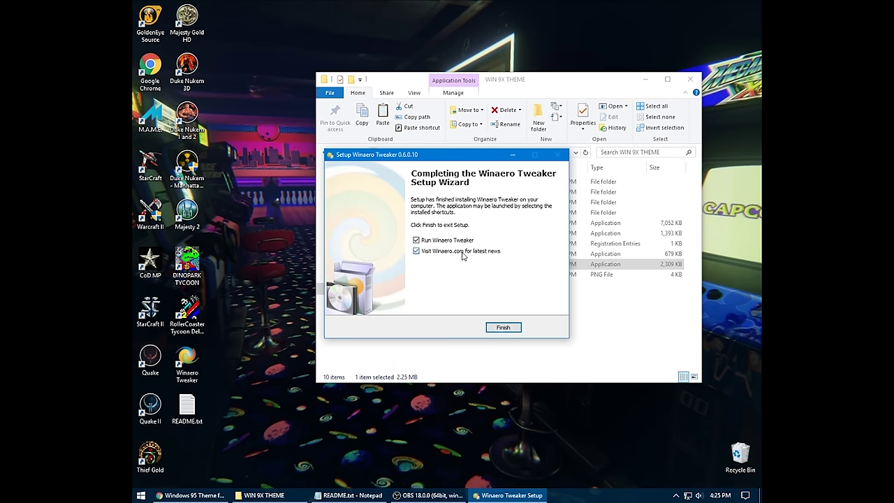
pyautogui.click(502, 327)
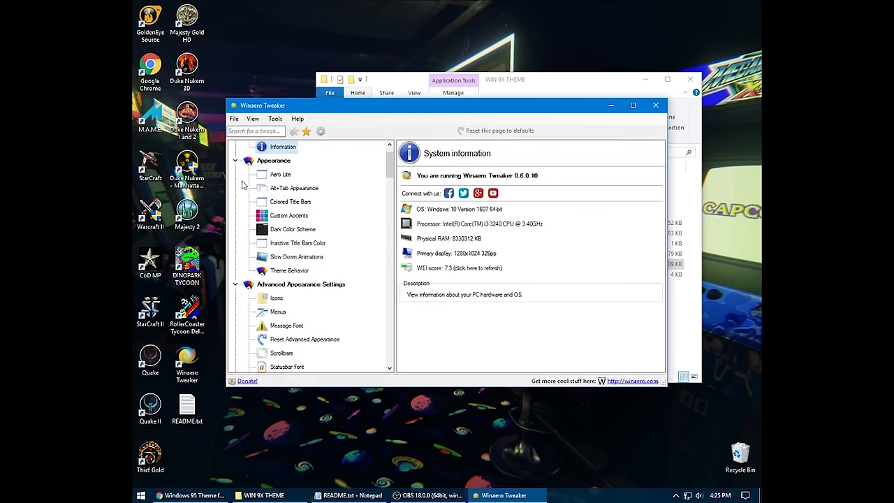
# Step: Collapse Home, Appearance, Advanced Appearance Settings and Behavior in Winaero Tweaker and view the Boot Options under Boot and Logon
pyautogui.scroll(2, 243, 182)
pyautogui.click(235, 147)
pyautogui.click(234, 161)
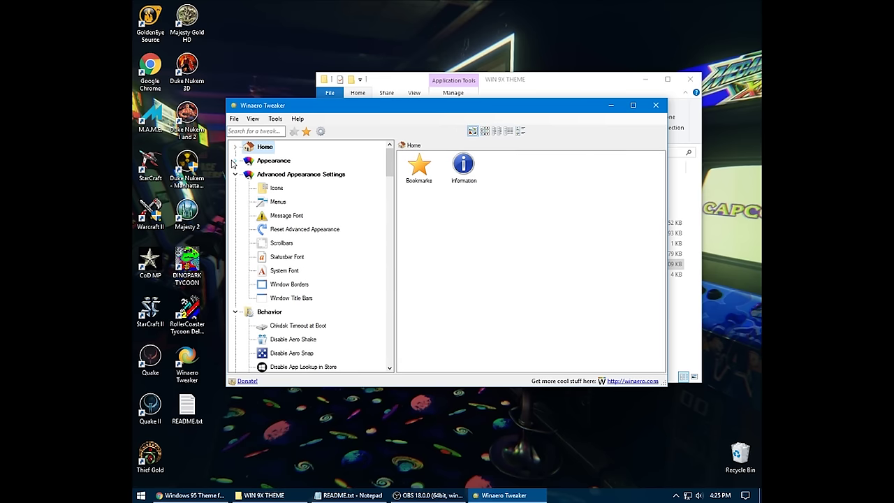
pyautogui.click(235, 174)
pyautogui.click(236, 189)
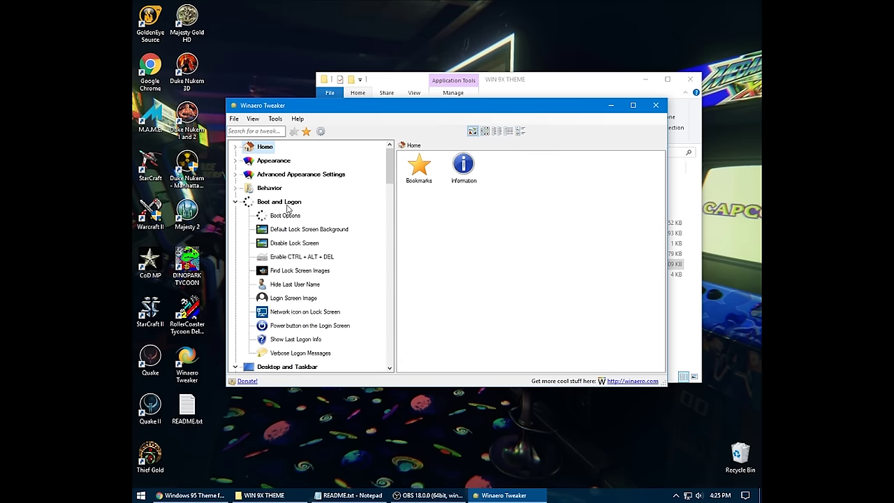
pyautogui.click(283, 217)
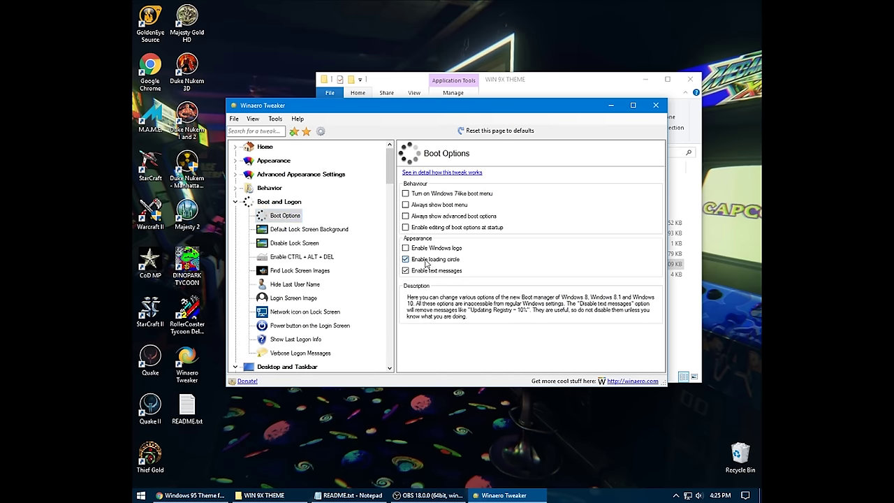
# Step: View the Disable Lock Screen and Default Lock Screen Background tweaks, collapse Boot and Logon and close Winaero Tweaker
pyautogui.click(301, 244)
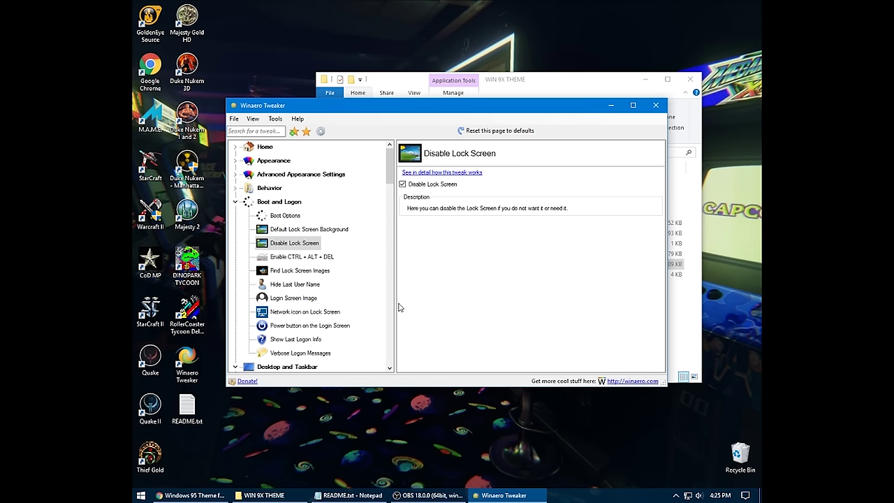
pyautogui.click(303, 230)
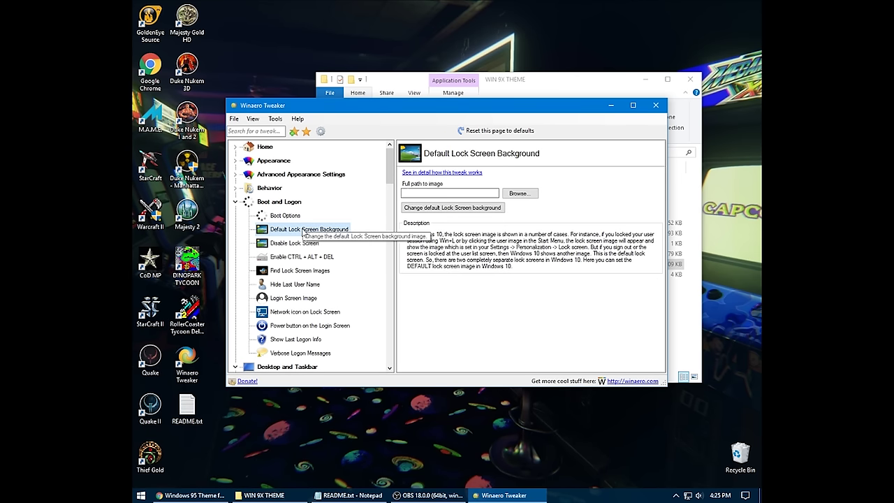
pyautogui.click(406, 195)
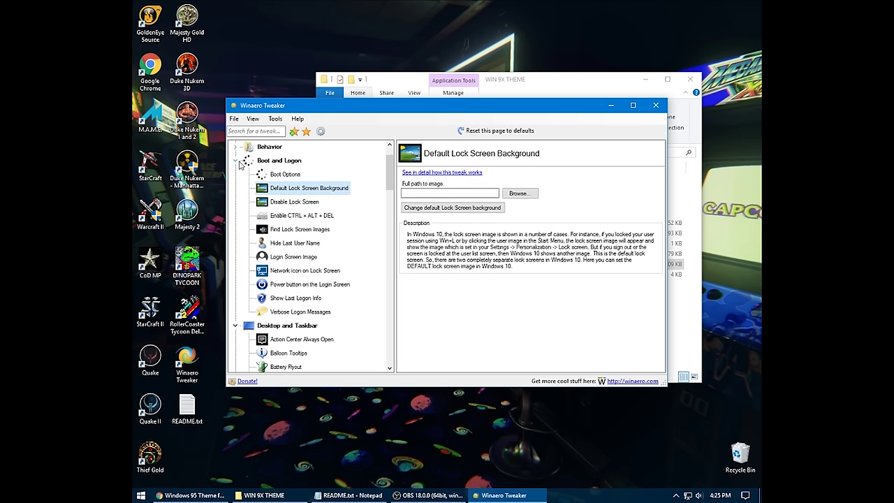
pyautogui.click(238, 161)
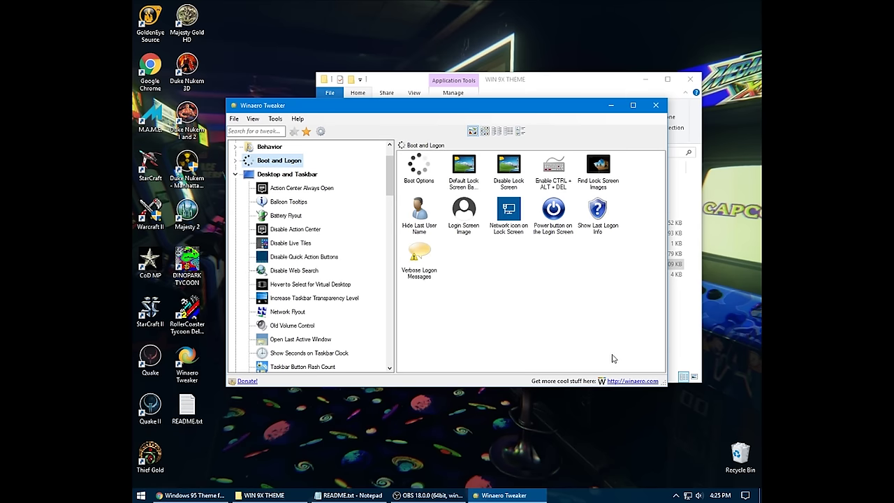
pyautogui.click(656, 105)
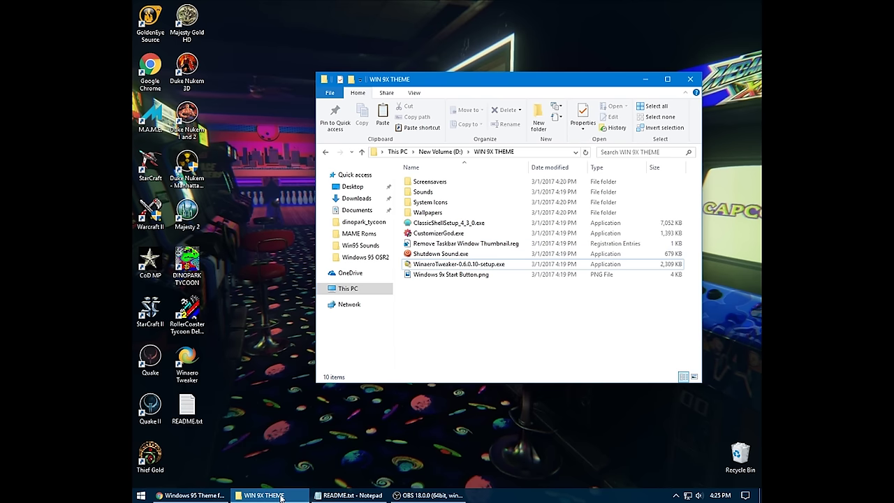
# Step: Merge Remove Taskbar Window Thumbnail.reg from the WIN 9X THEME folder into the registry and dismiss the confirmation
pyautogui.moveTo(281, 498)
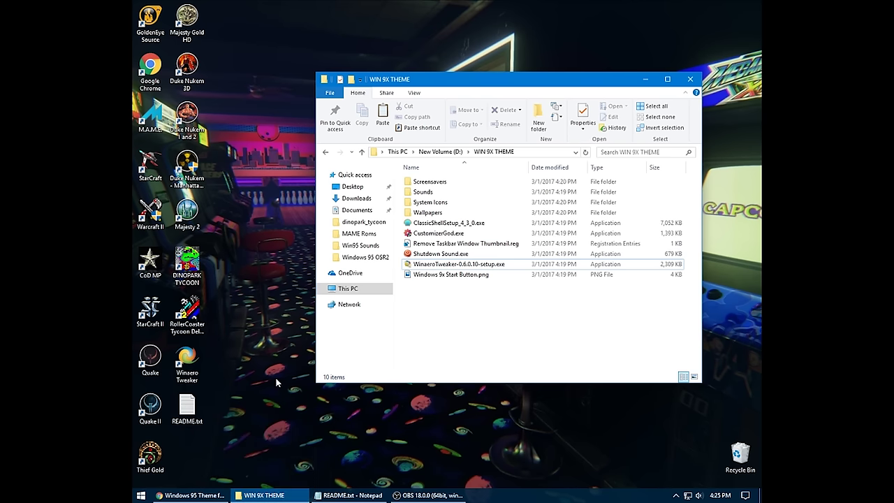
pyautogui.moveTo(327, 499)
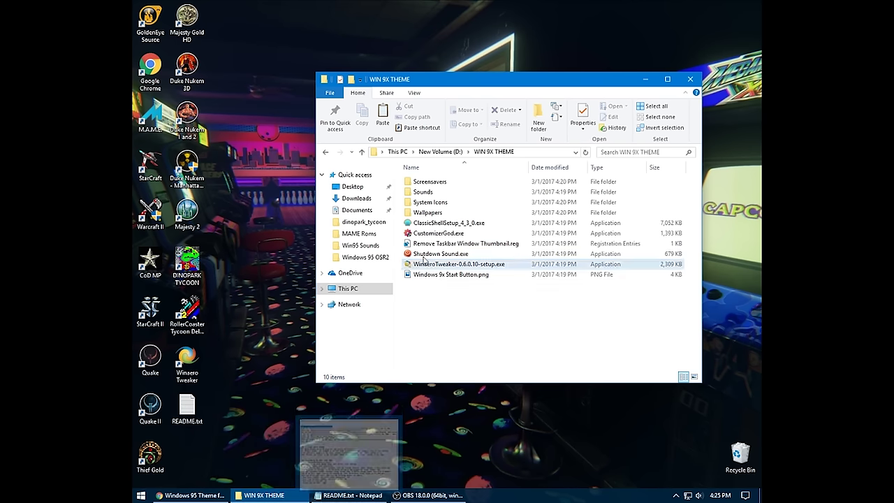
pyautogui.doubleClick(476, 244)
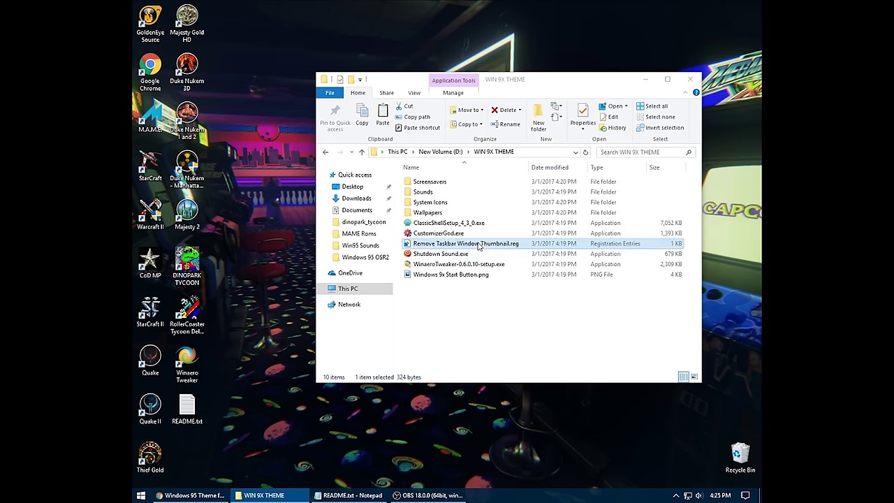
pyautogui.click(479, 258)
pyautogui.click(518, 255)
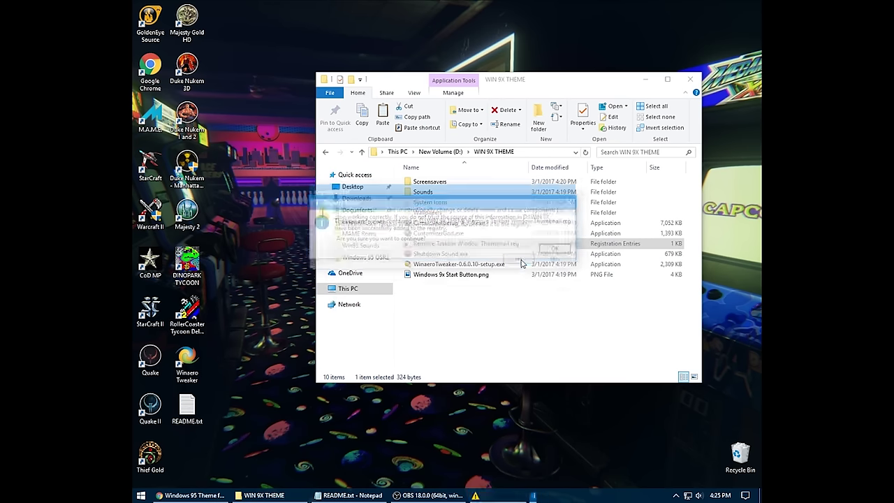
pyautogui.click(548, 250)
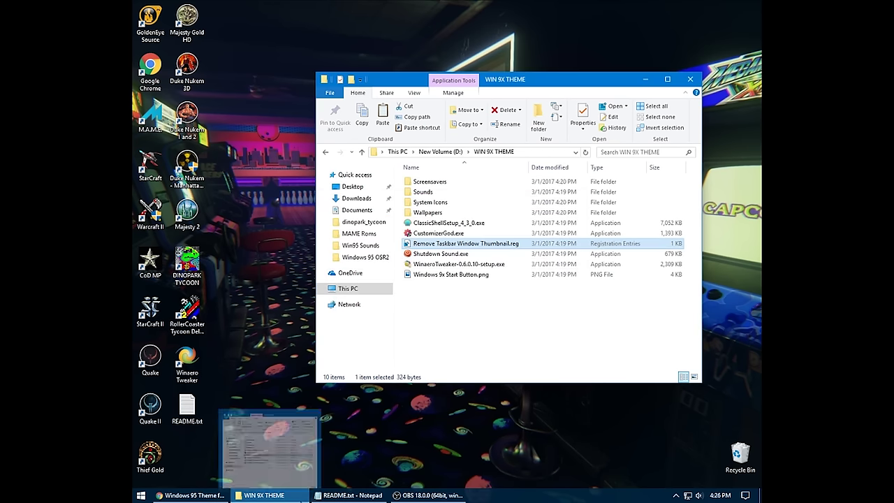
pyautogui.moveTo(351, 500)
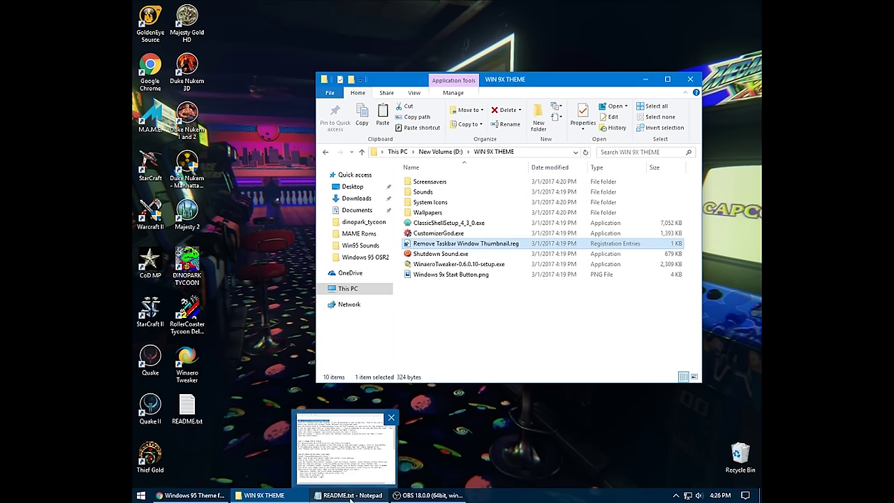
# Step: Run ClassicShellSetup_4_3_0.exe, accept the license agreement and continue to the Custom Setup features
pyautogui.doubleClick(459, 227)
pyautogui.click(470, 259)
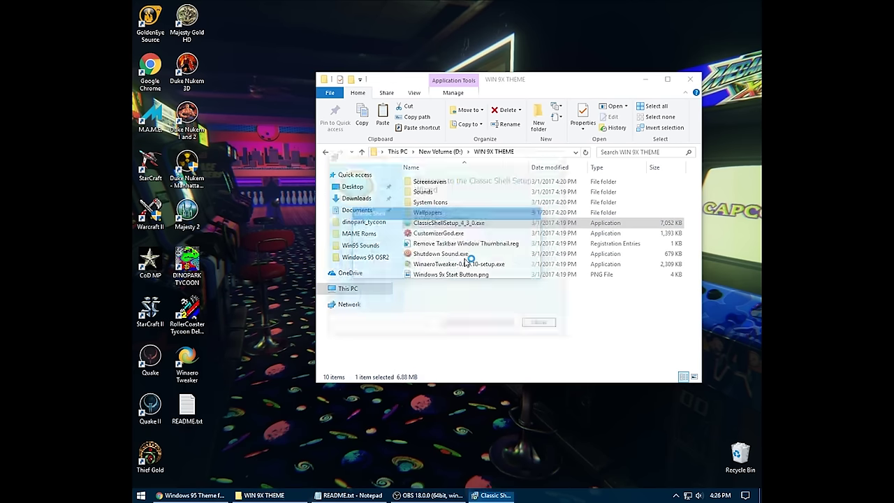
pyautogui.click(498, 325)
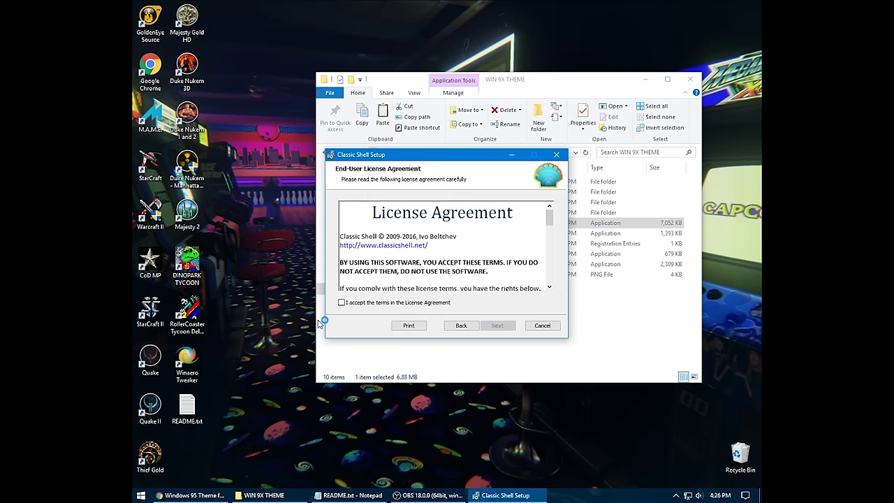
pyautogui.click(351, 303)
pyautogui.click(496, 326)
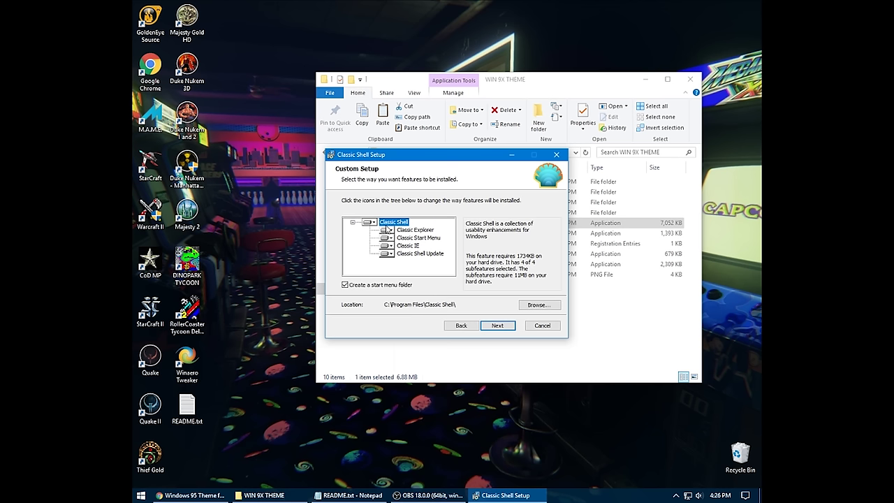
# Step: Try excluding the Classic Explorer feature from the installation and set it to install again
pyautogui.click(386, 229)
pyautogui.click(389, 265)
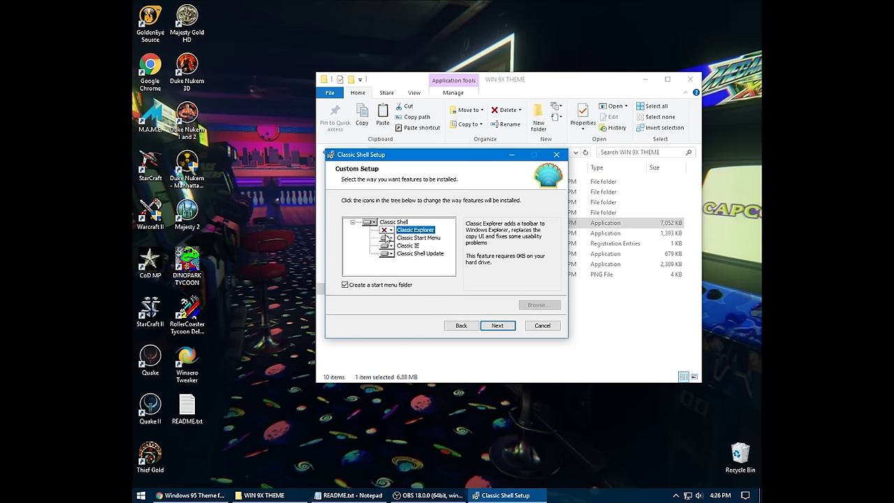
pyautogui.click(386, 232)
pyautogui.click(401, 240)
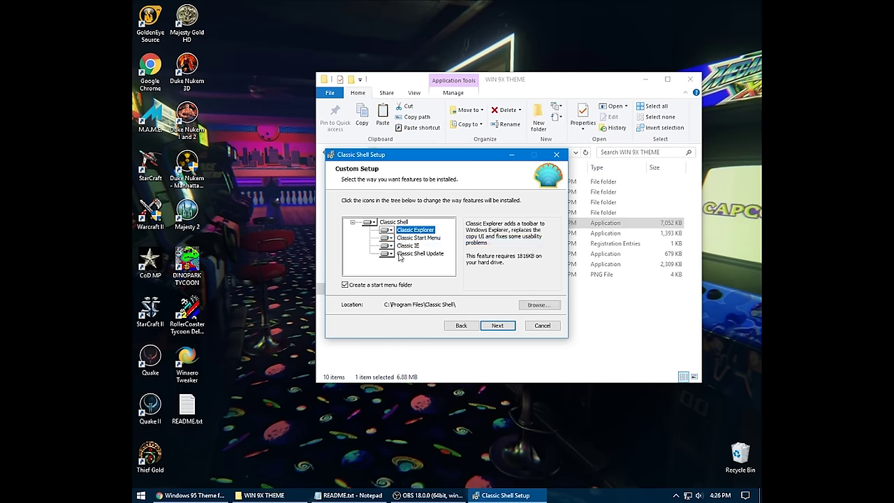
# Step: Install Classic Shell with all features in C:\Program Files\Classic Shell\ and finish the setup wizard
pyautogui.click(498, 328)
pyautogui.click(497, 326)
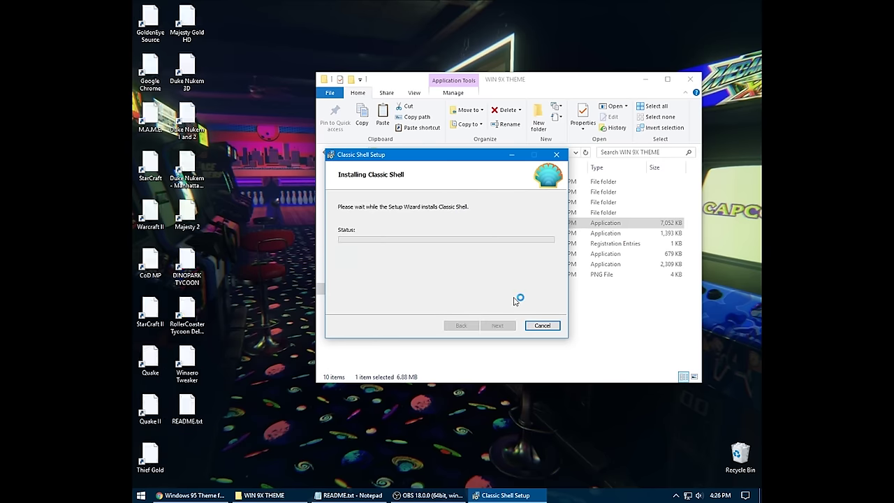
pyautogui.click(493, 326)
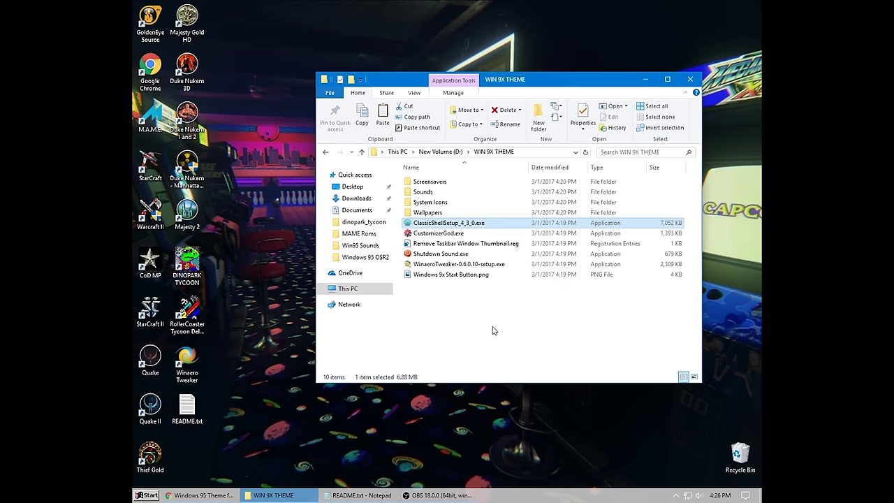
# Step: Turn off Show all settings in the Classic Start Menu settings and apply the Aero Start button
pyautogui.rightClick(500, 494)
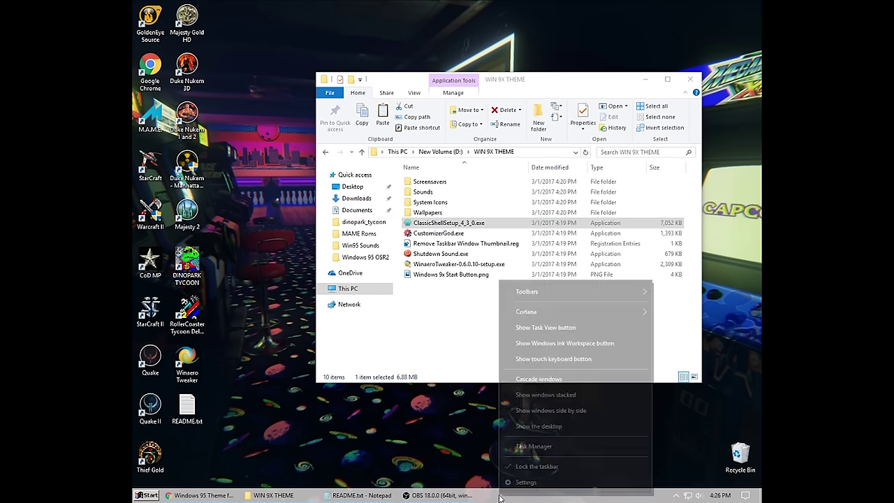
pyautogui.rightClick(147, 496)
pyautogui.click(168, 468)
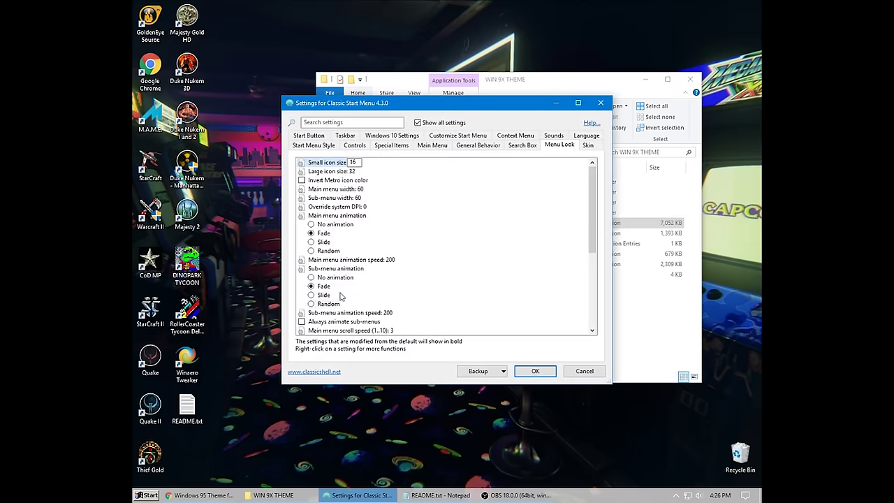
pyautogui.click(442, 123)
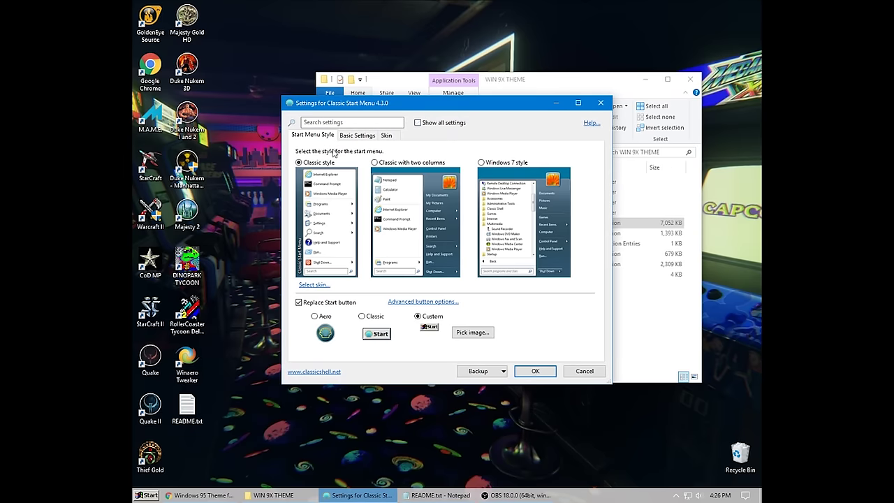
pyautogui.click(319, 319)
pyautogui.click(535, 371)
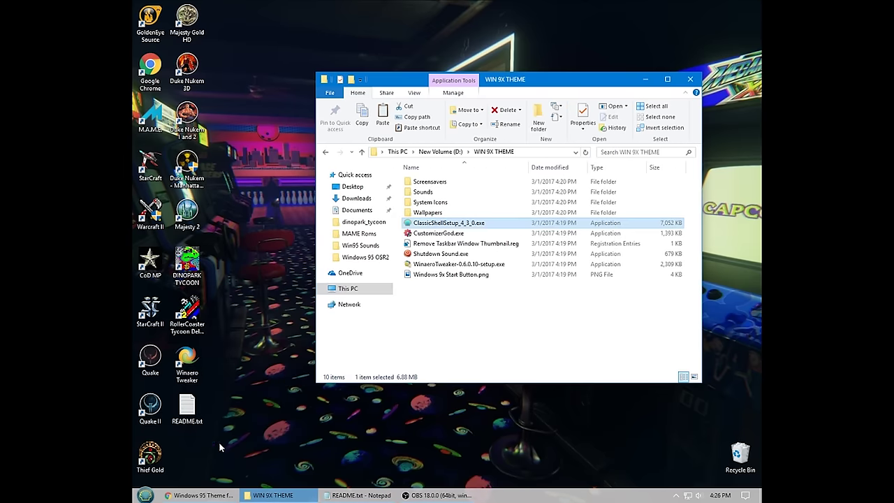
# Step: Disable Replace Start button in the Classic Start Menu settings and apply the change
pyautogui.rightClick(147, 496)
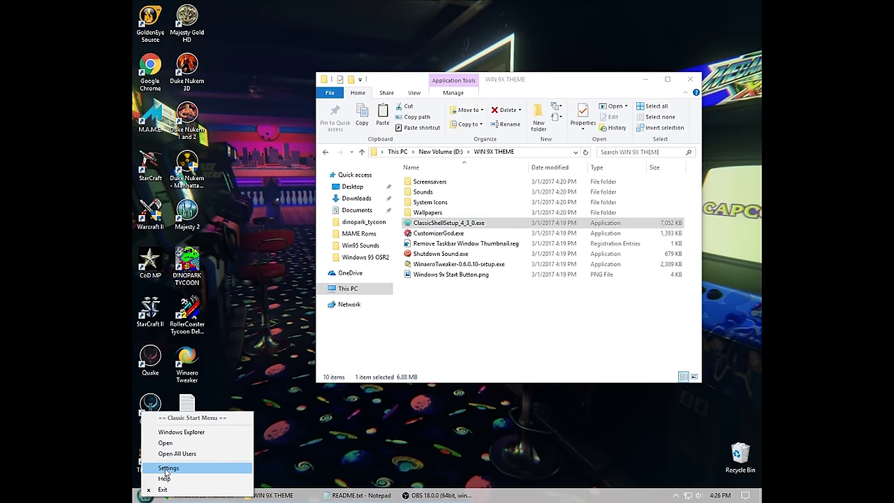
pyautogui.click(168, 469)
pyautogui.click(299, 301)
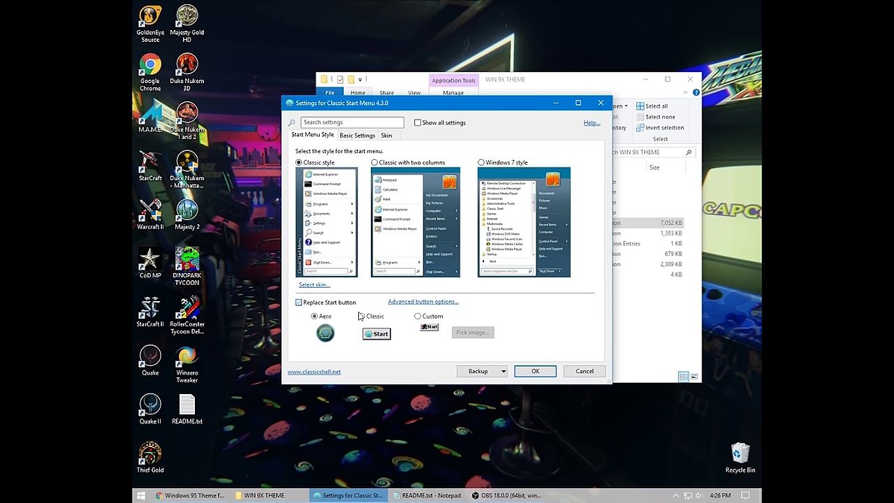
pyautogui.click(535, 370)
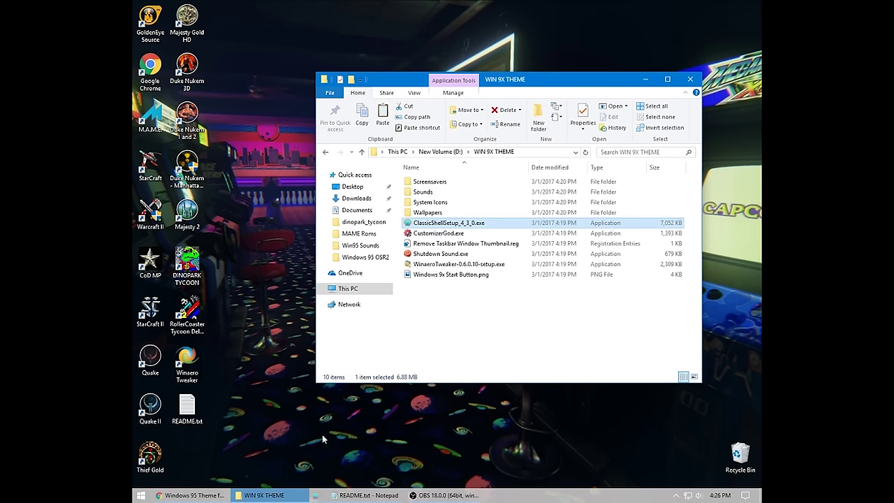
# Step: Enable Replace Start button with the Custom option in the Classic Start Menu settings and start picking its image
pyautogui.rightClick(142, 497)
pyautogui.click(167, 468)
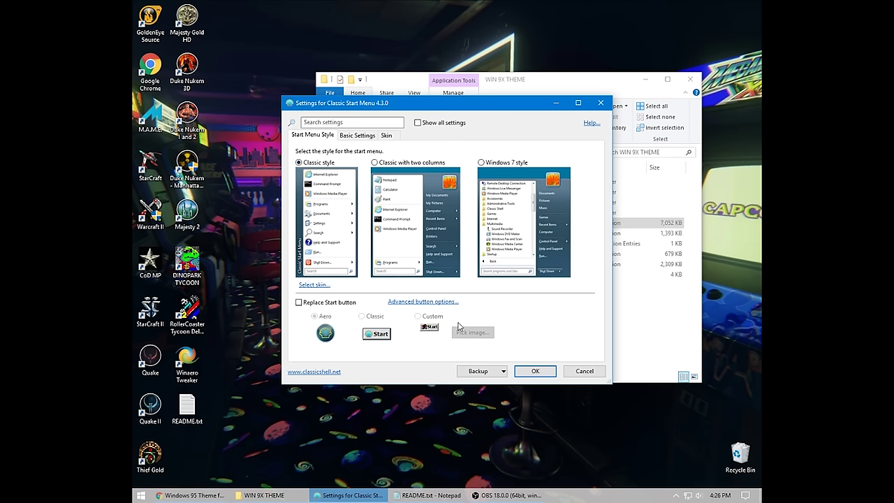
pyautogui.click(323, 305)
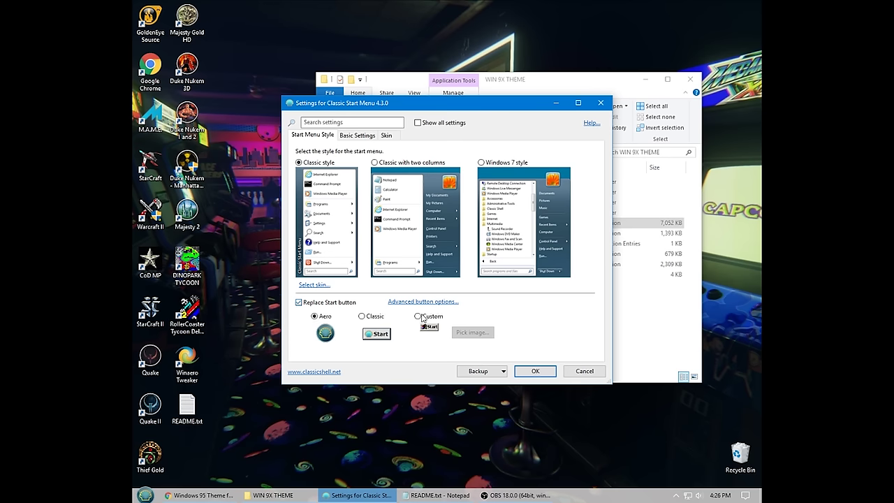
pyautogui.click(429, 318)
pyautogui.click(472, 332)
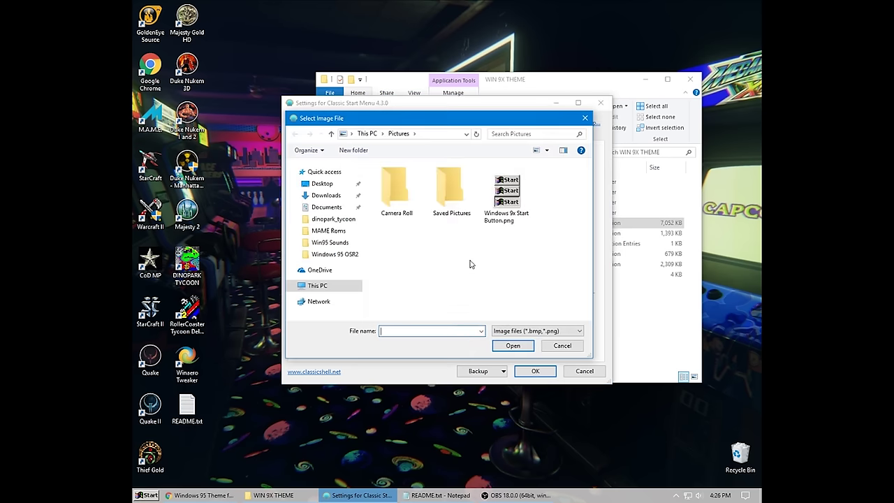
# Step: Choose Windows 9x Start Button.png from the WIN 9X THEME folder on drive D: as the custom Start button image and apply the settings
pyautogui.click(500, 205)
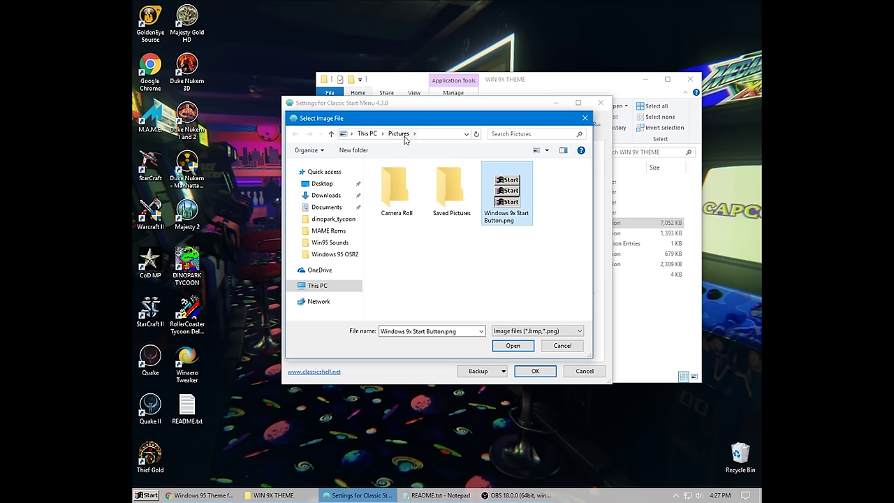
pyautogui.click(367, 133)
pyautogui.scroll(-3, 415, 279)
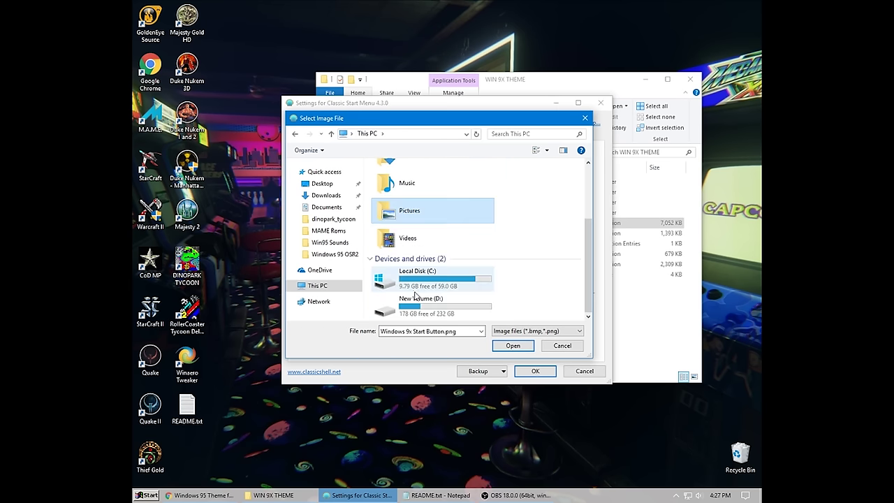
pyautogui.doubleClick(419, 298)
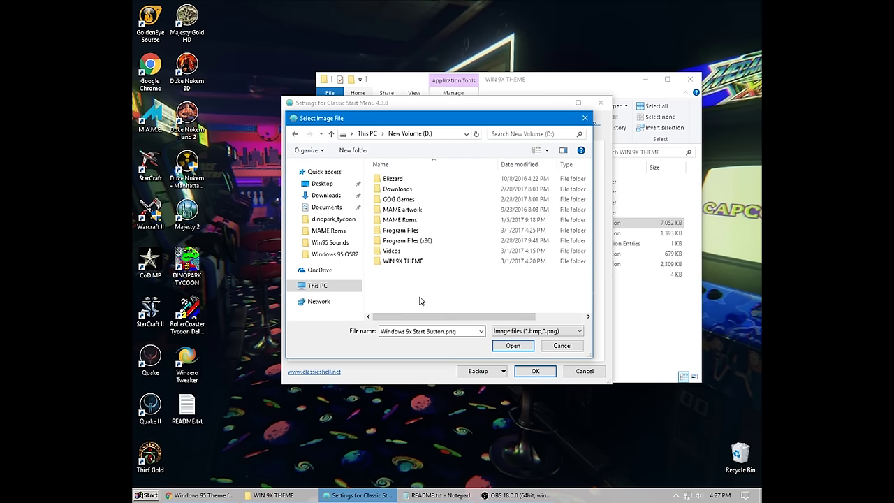
pyautogui.doubleClick(404, 260)
pyautogui.click(400, 221)
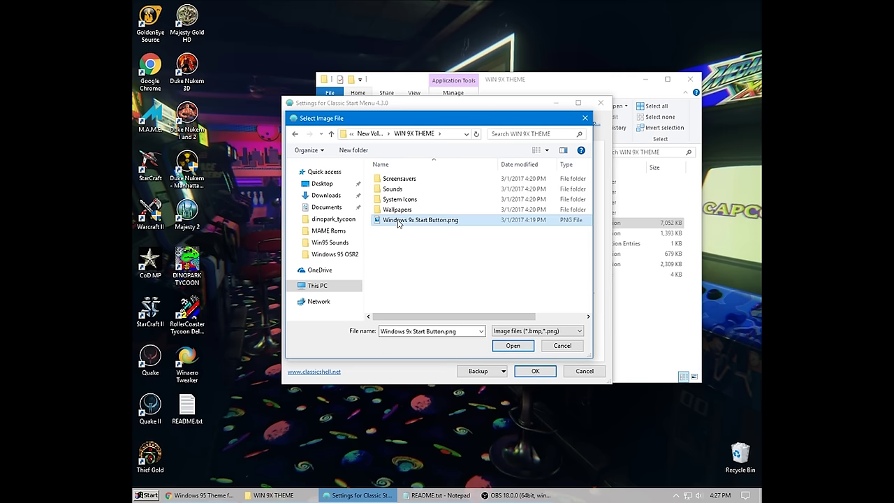
pyautogui.click(518, 342)
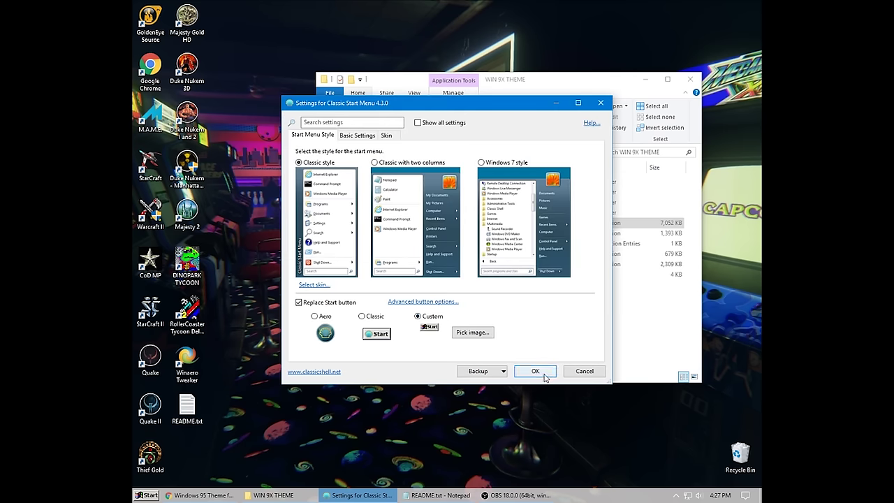
pyautogui.click(539, 371)
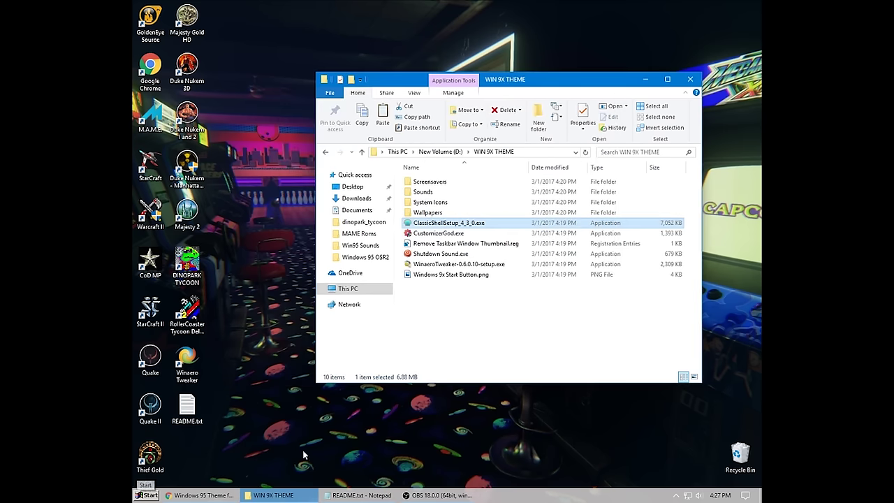
# Step: Reopen the Classic Start Menu settings, enable Show all settings, and turn Customize taskbar off and on again in the taskbar options
pyautogui.rightClick(147, 496)
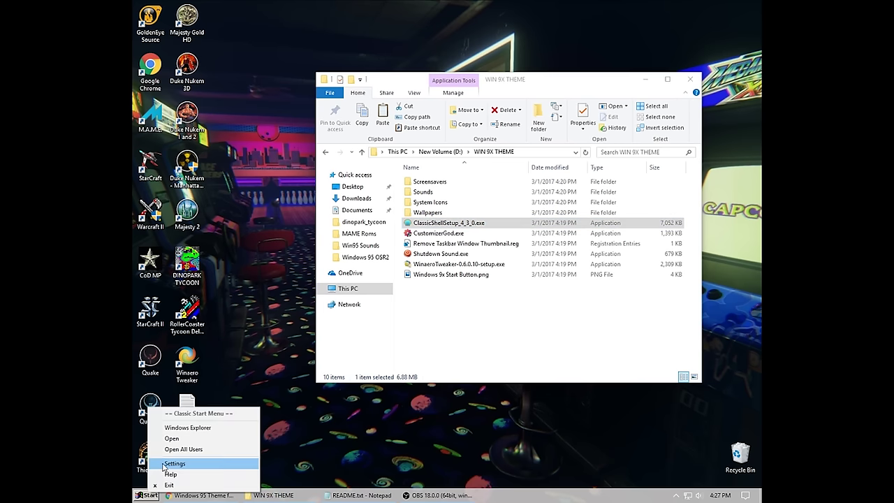
pyautogui.click(171, 462)
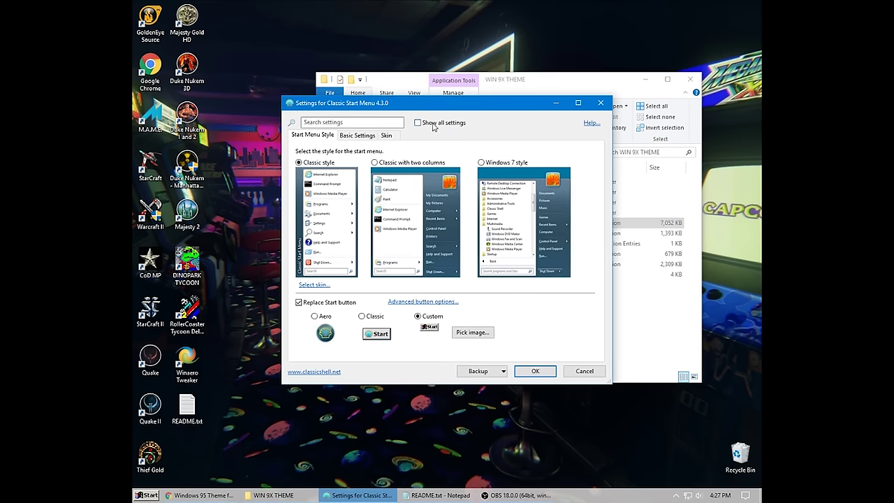
pyautogui.click(419, 123)
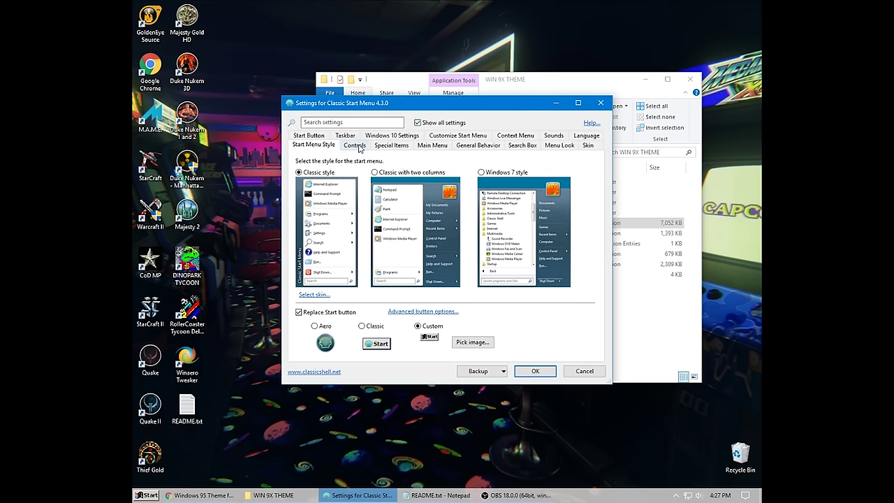
pyautogui.click(308, 135)
pyautogui.click(345, 145)
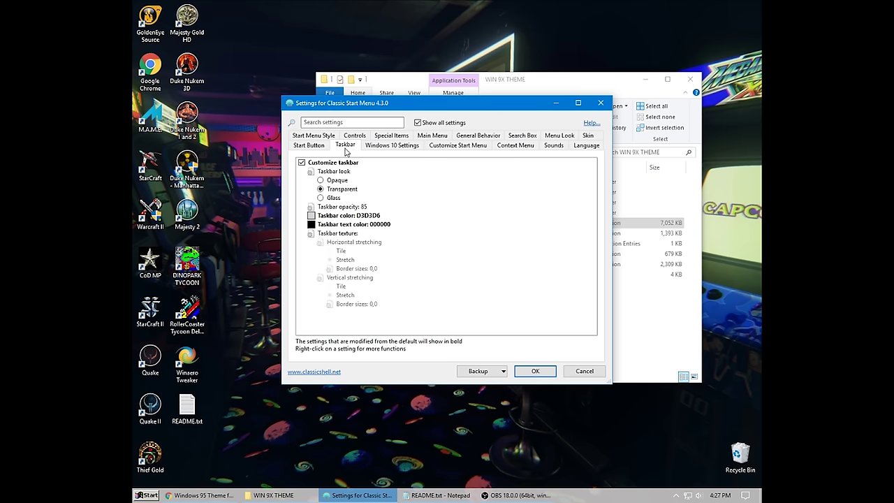
pyautogui.click(327, 162)
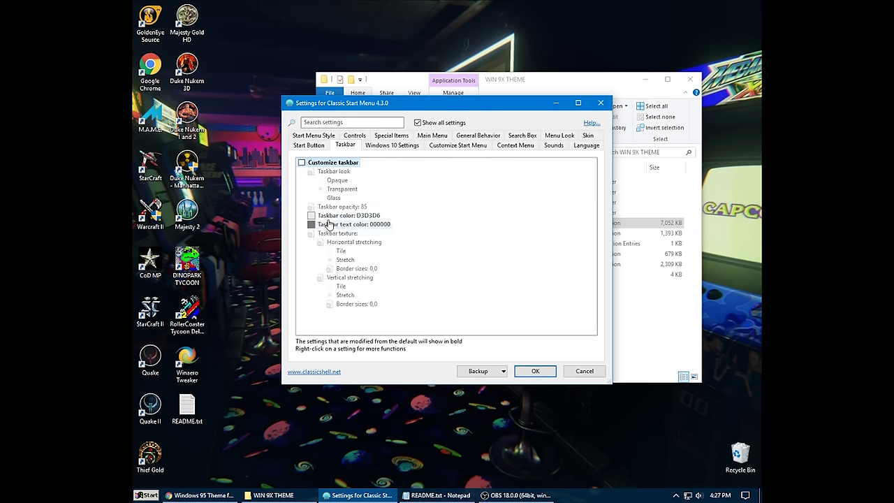
pyautogui.click(307, 162)
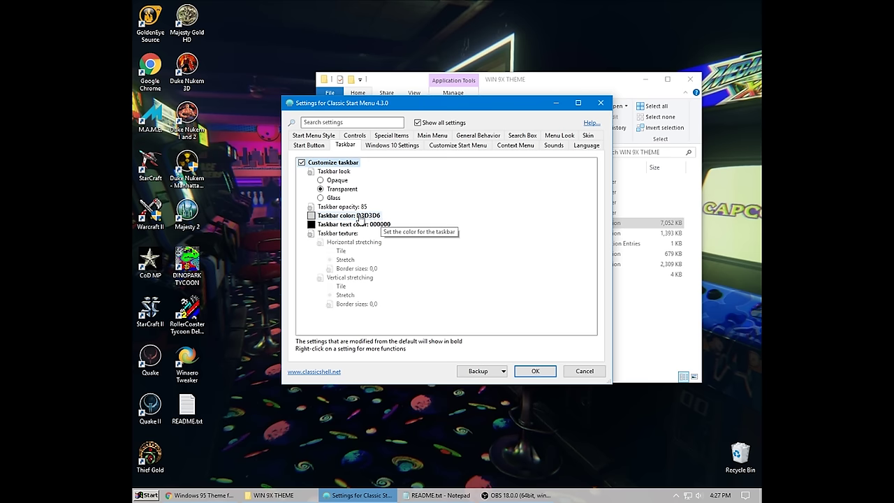
# Step: Look up the recommended taskbar color in README.txt and set the taskbar color to BFBFC1
pyautogui.click(436, 495)
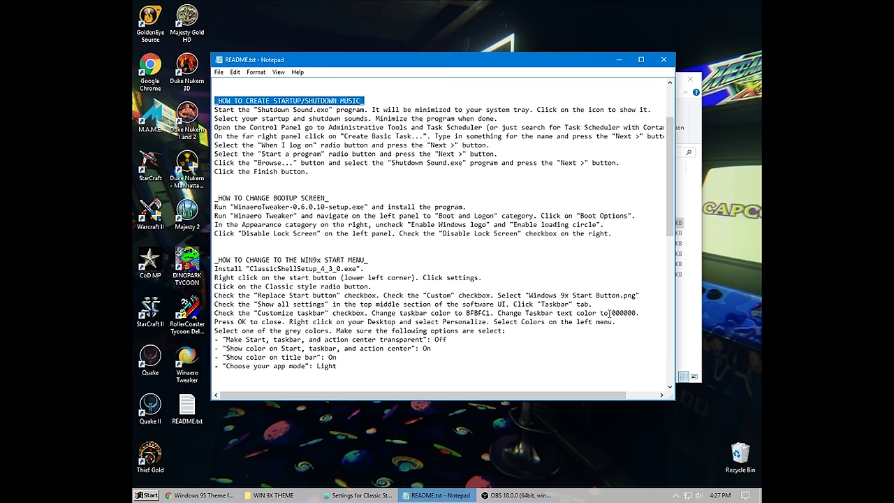
pyautogui.doubleClick(477, 313)
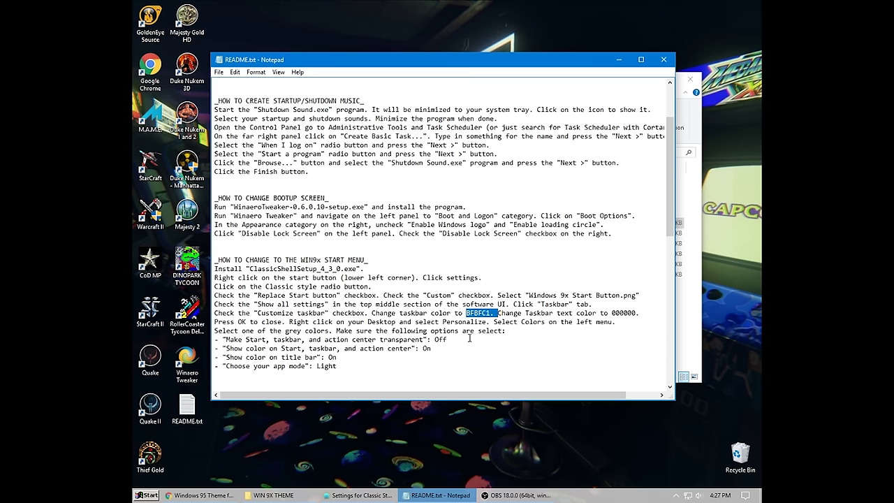
pyautogui.click(359, 495)
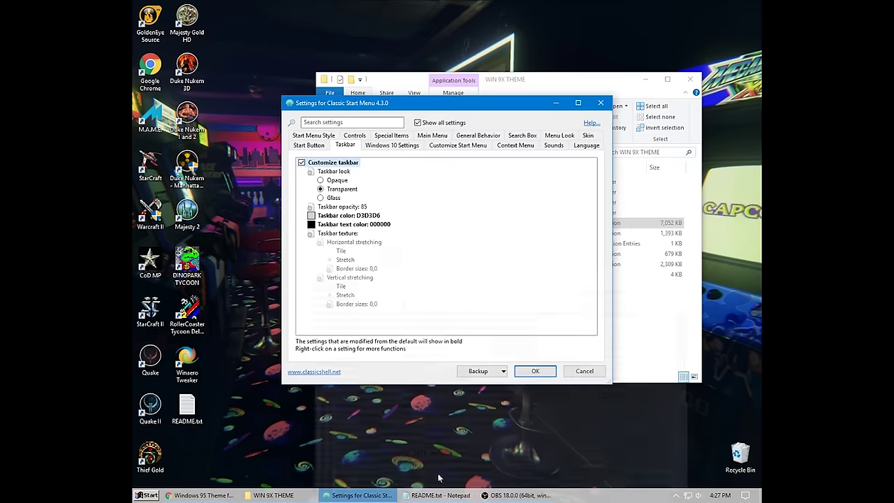
pyautogui.doubleClick(366, 215)
pyautogui.write('BFBF')
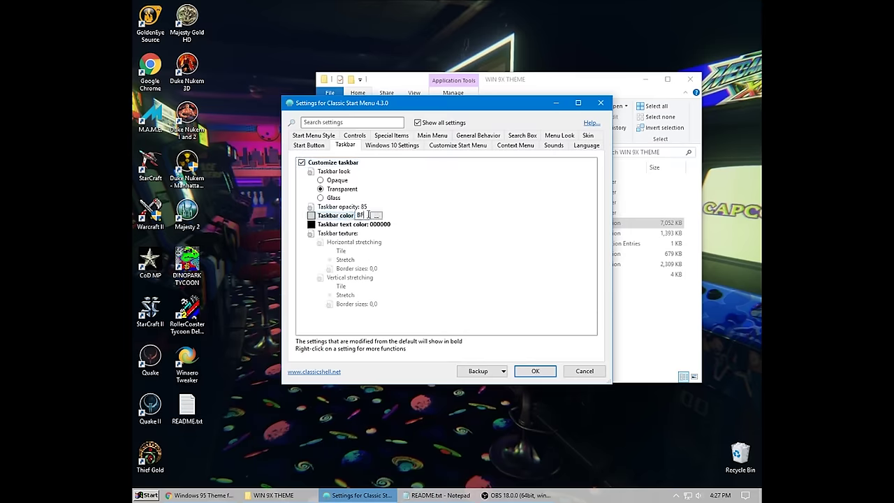
pyautogui.click(438, 495)
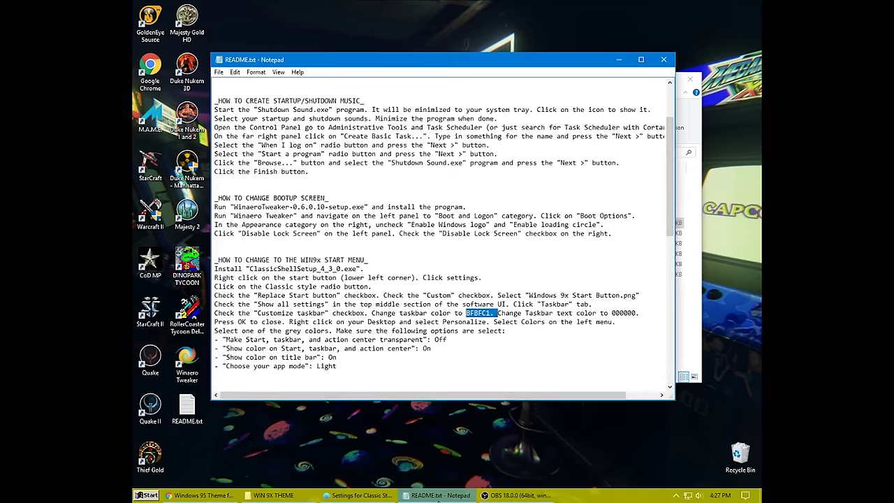
pyautogui.click(439, 496)
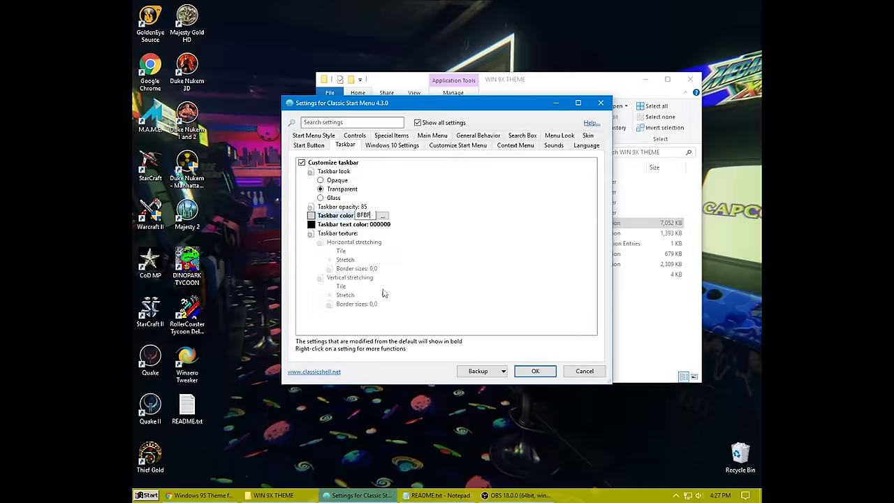
pyautogui.write('C1')
pyautogui.click(357, 225)
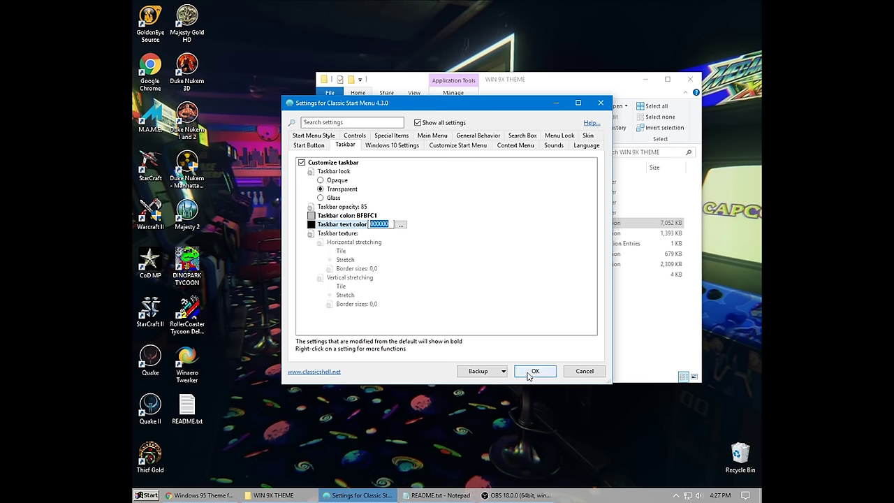
# Step: Lighten the taskbar color to DADADC with the color picker and apply the Classic Start Menu settings
pyautogui.click(377, 215)
pyautogui.click(391, 215)
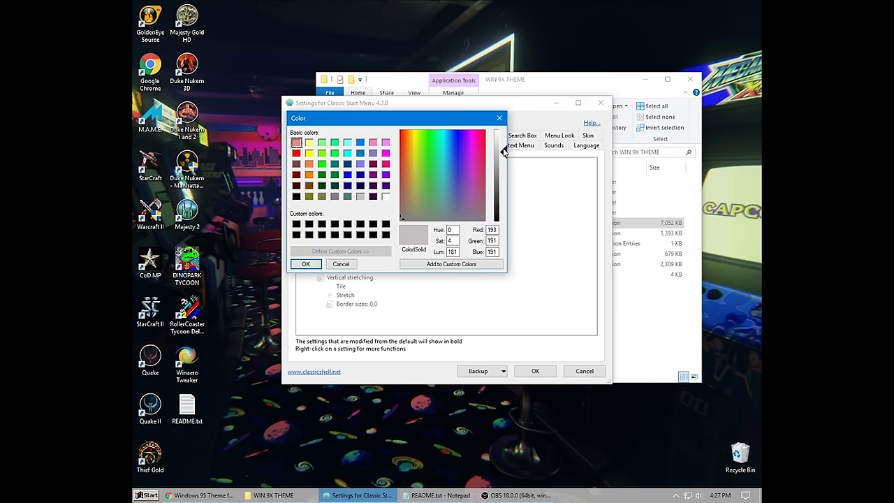
pyautogui.moveTo(504, 152); pyautogui.dragTo(504, 147)
pyautogui.click(305, 263)
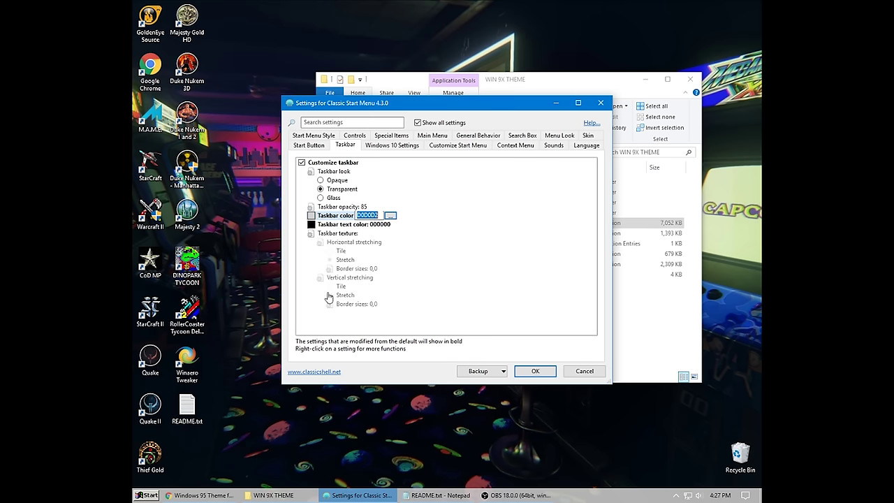
pyautogui.click(389, 216)
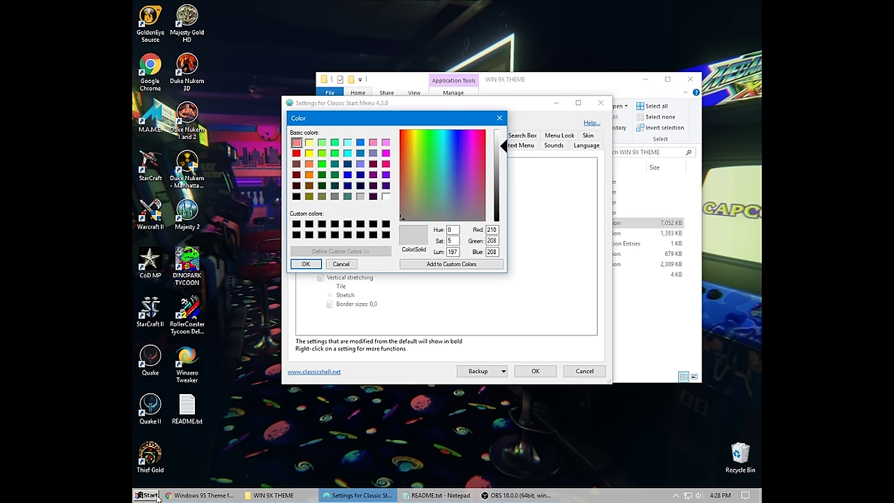
pyautogui.moveTo(507, 147); pyautogui.dragTo(504, 143)
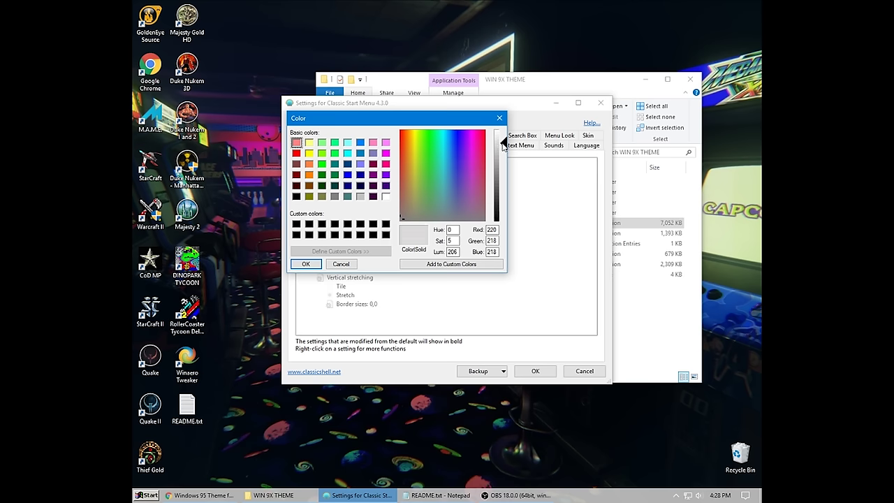
pyautogui.click(306, 263)
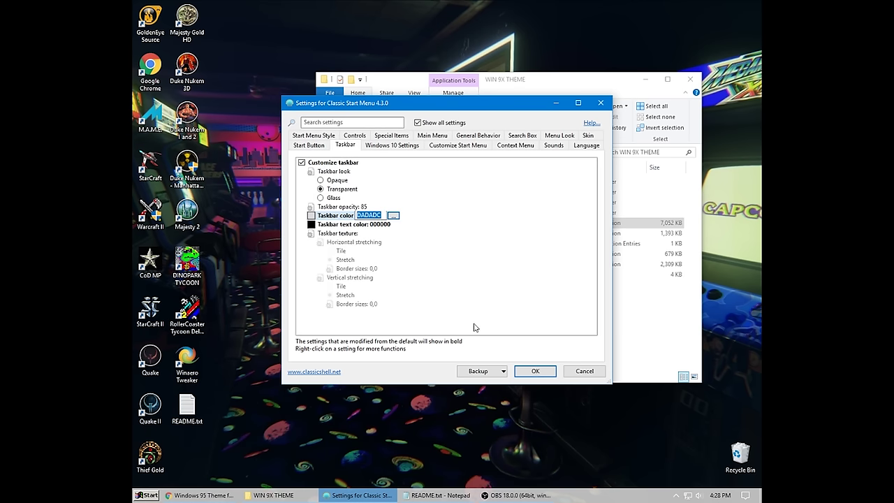
pyautogui.click(526, 368)
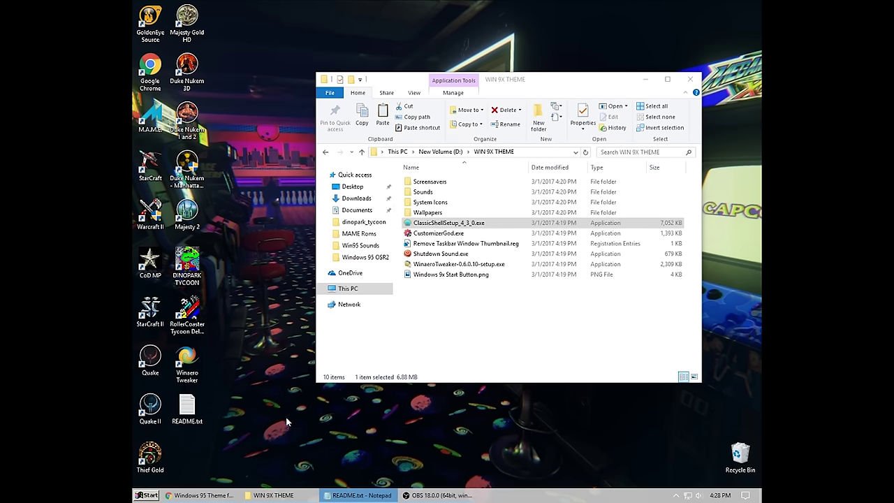
# Step: Open the Colors page of the Windows personalization settings and set the accent color to the first gray in the last row
pyautogui.click(296, 498)
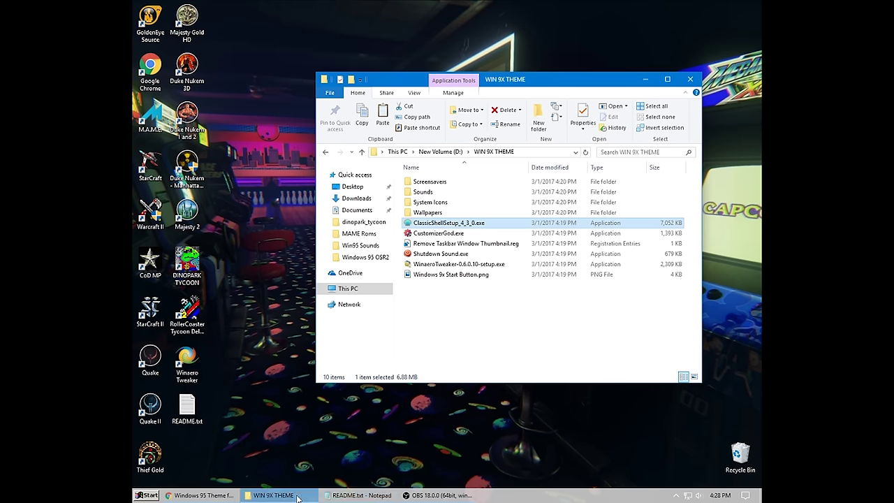
pyautogui.rightClick(496, 496)
pyautogui.click(515, 480)
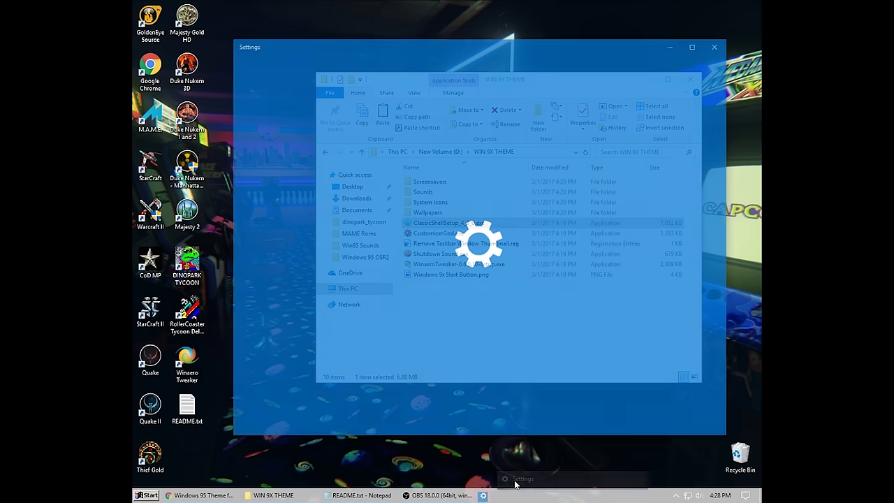
pyautogui.click(304, 216)
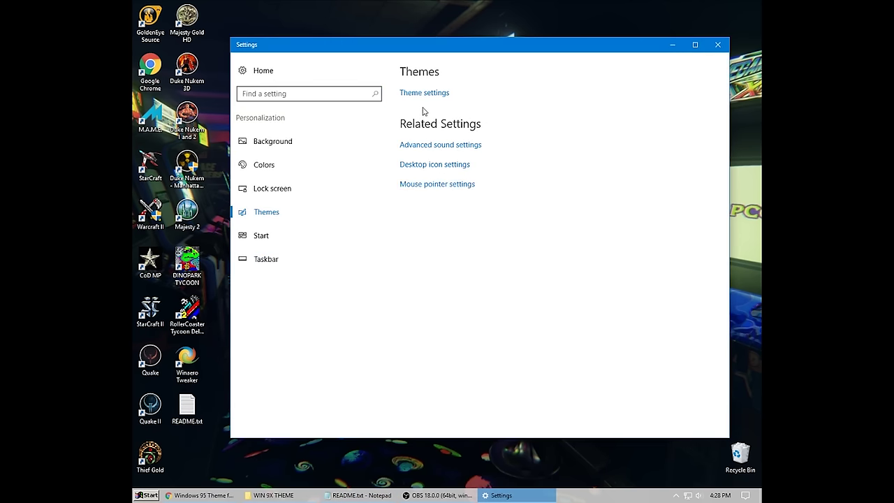
pyautogui.click(280, 166)
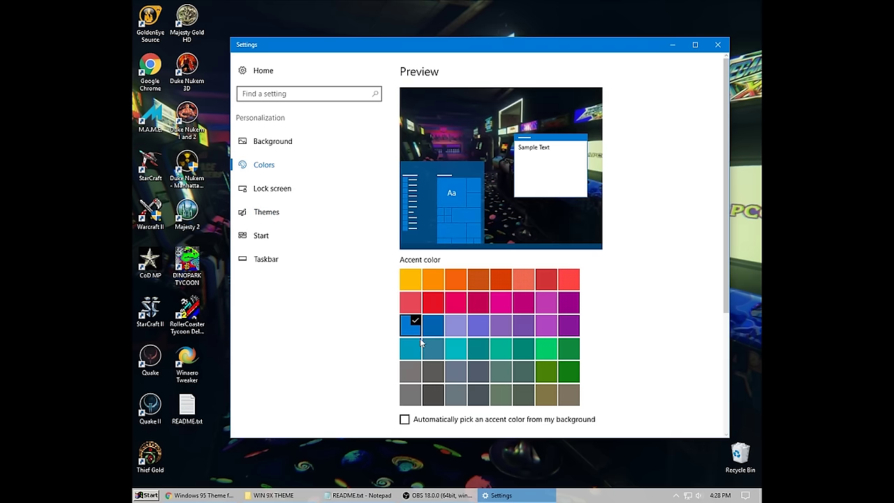
pyautogui.click(414, 377)
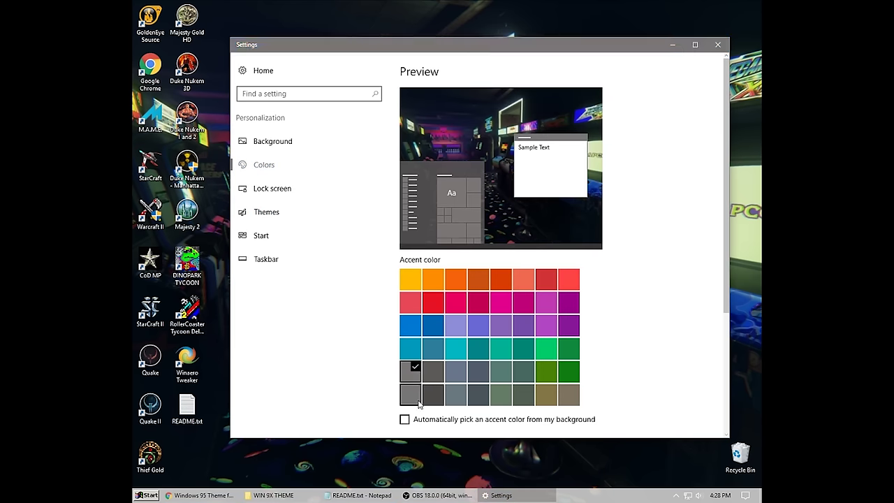
pyautogui.click(412, 395)
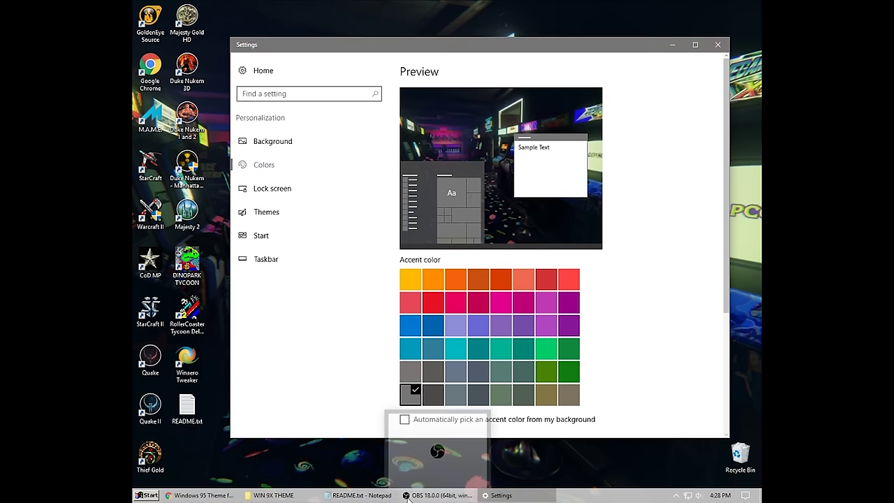
# Step: Check the accent color on the WIN 9X THEME folder window's title bar and review the remaining color options in Settings
pyautogui.click(269, 496)
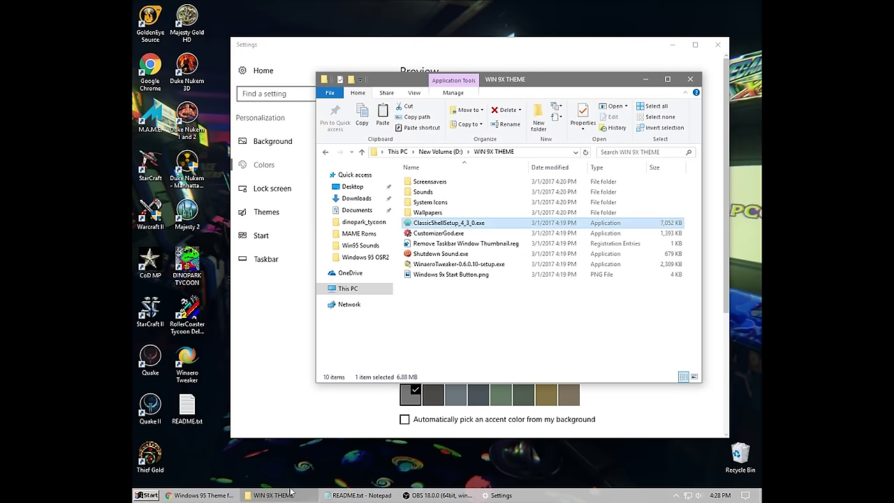
pyautogui.click(283, 495)
pyautogui.scroll(-5, 377, 370)
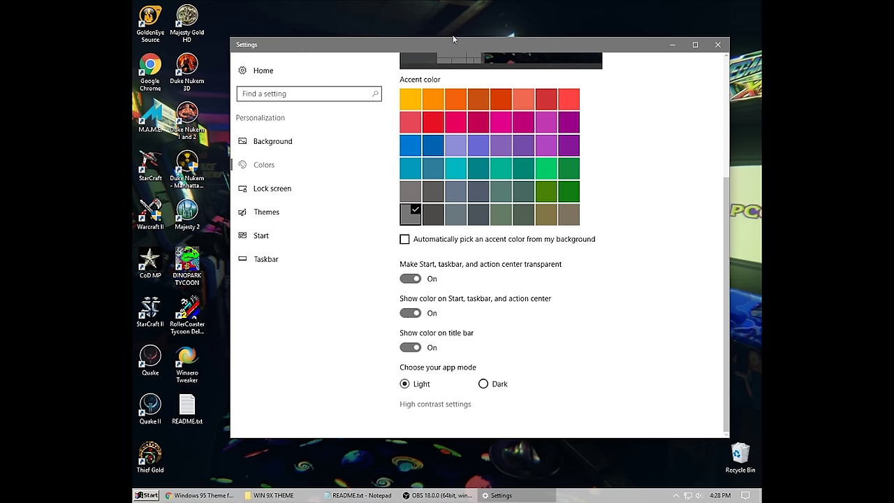
pyautogui.moveTo(323, 49); pyautogui.dragTo(335, 32)
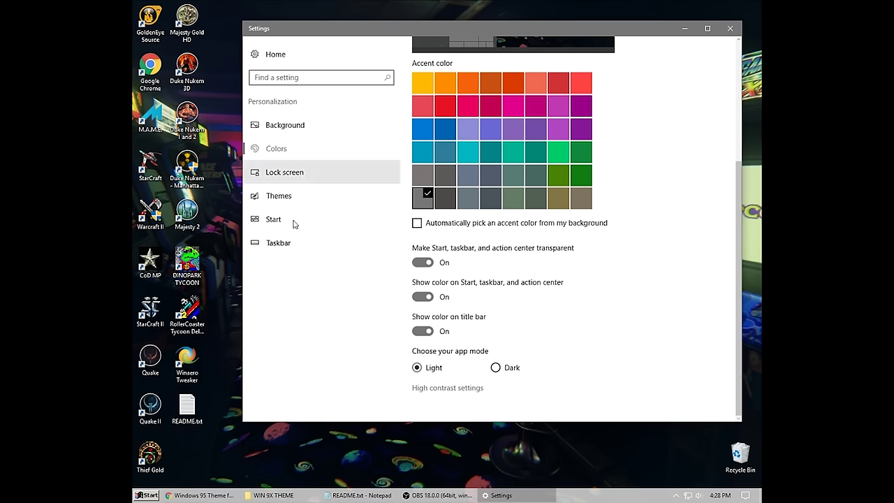
pyautogui.click(265, 495)
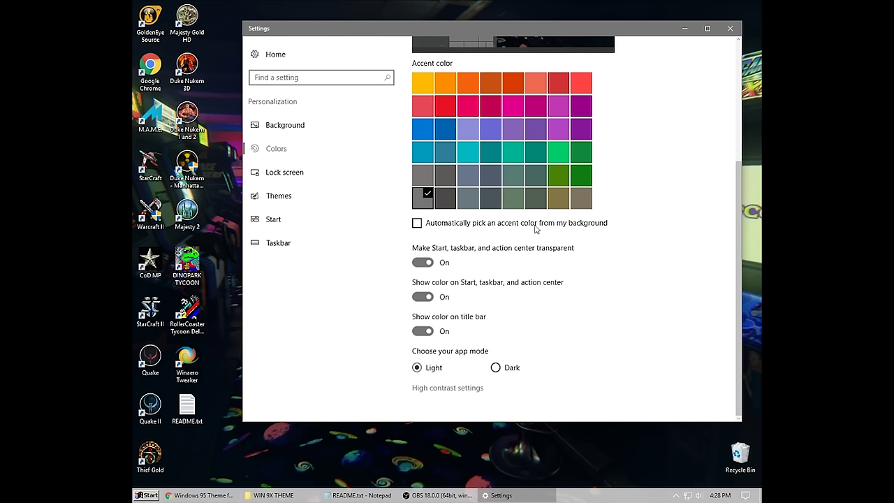
# Step: Close Settings, run CustomizerGod.exe from the WIN 9X THEME folder and show the Volume Icons on a gray preview background
pyautogui.click(731, 28)
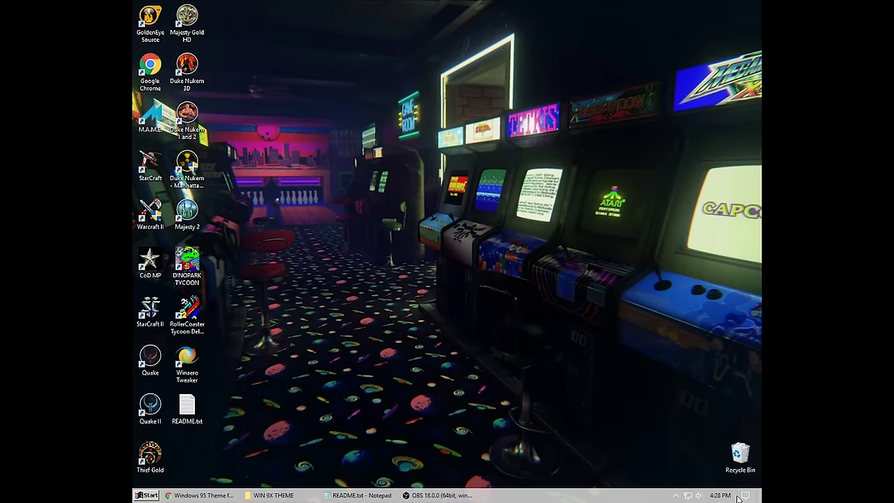
pyautogui.click(259, 495)
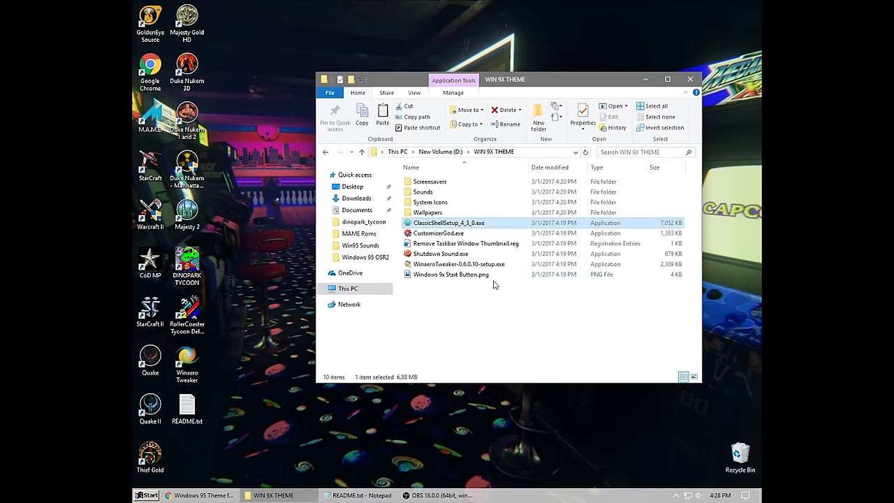
pyautogui.click(449, 235)
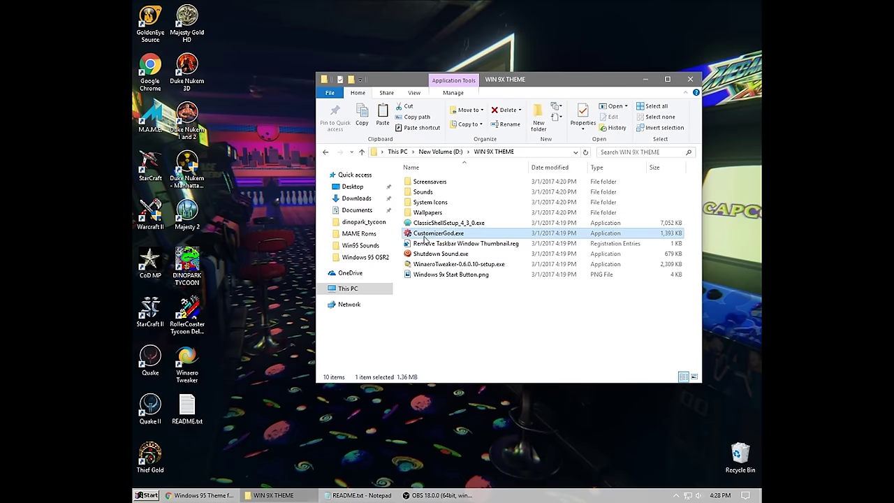
pyautogui.doubleClick(424, 235)
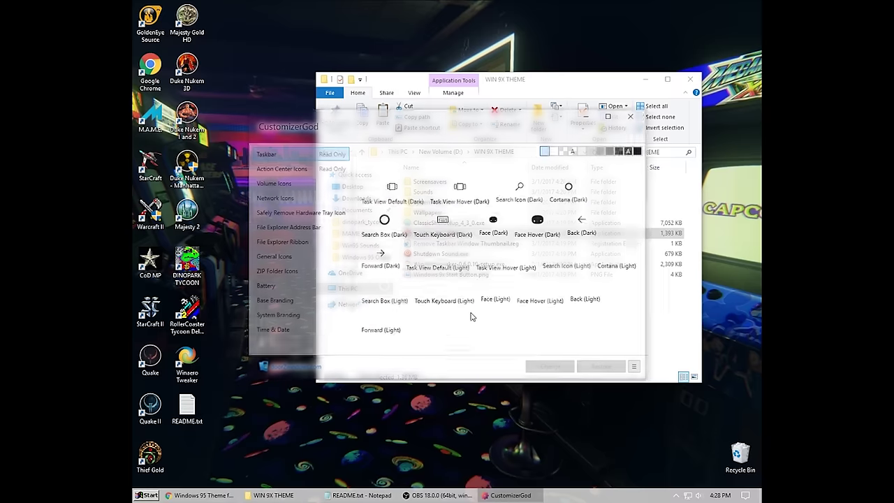
pyautogui.click(299, 188)
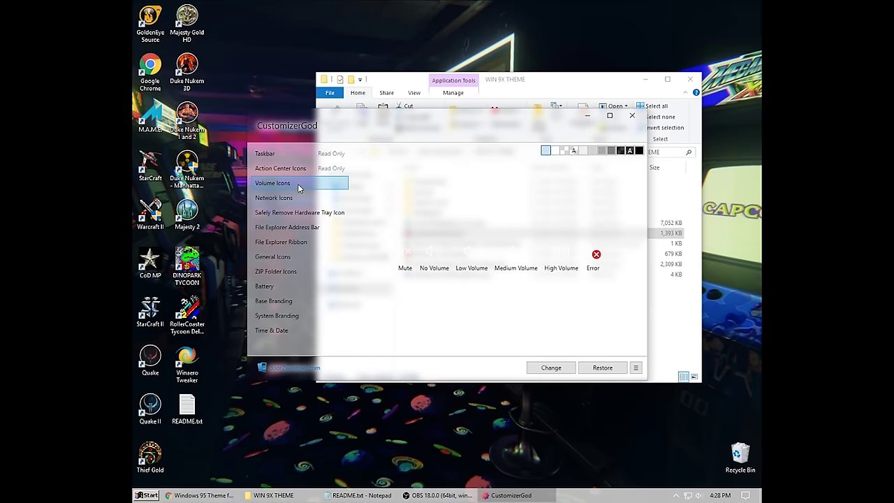
pyautogui.click(611, 151)
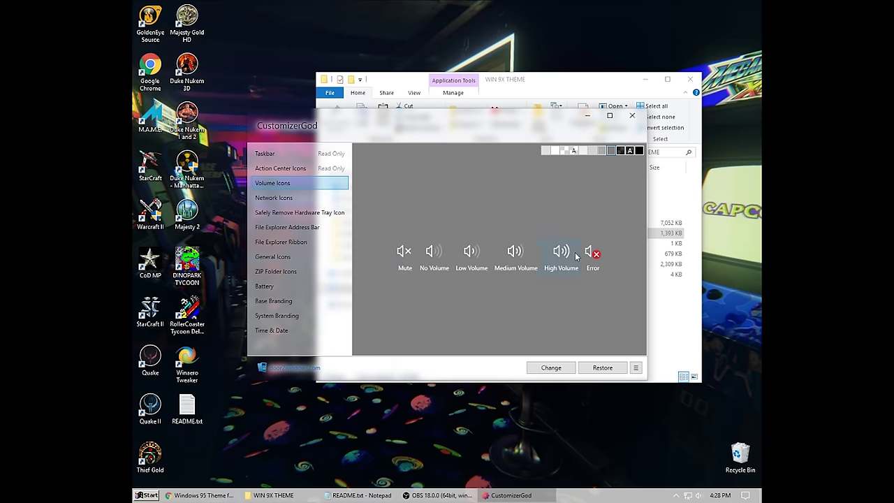
# Step: Replace the High Volume icon with conf_148.ico from the Windows 95 OSR2 folder
pyautogui.click(556, 362)
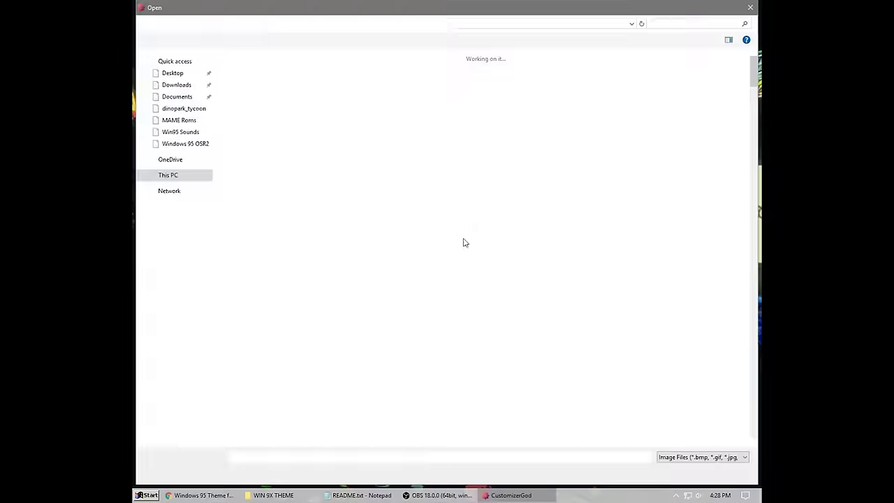
pyautogui.scroll(-8, 614, 196)
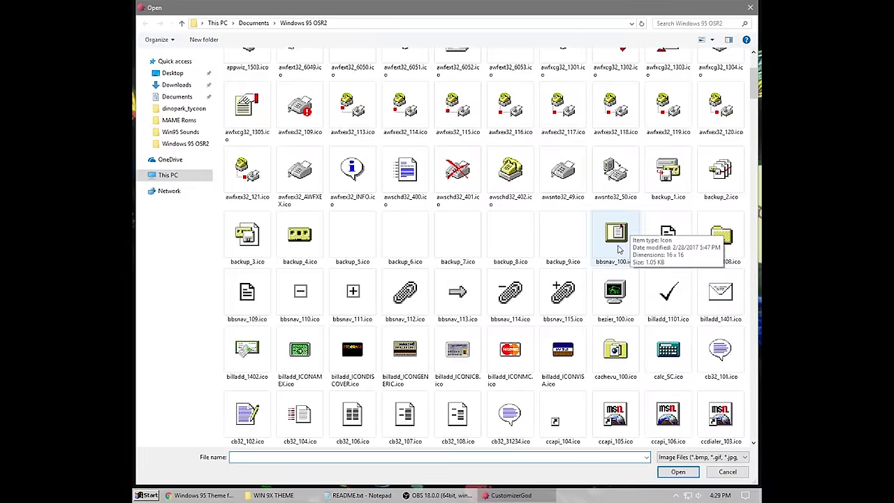
pyautogui.scroll(-5, 602, 287)
pyautogui.scroll(3, 605, 206)
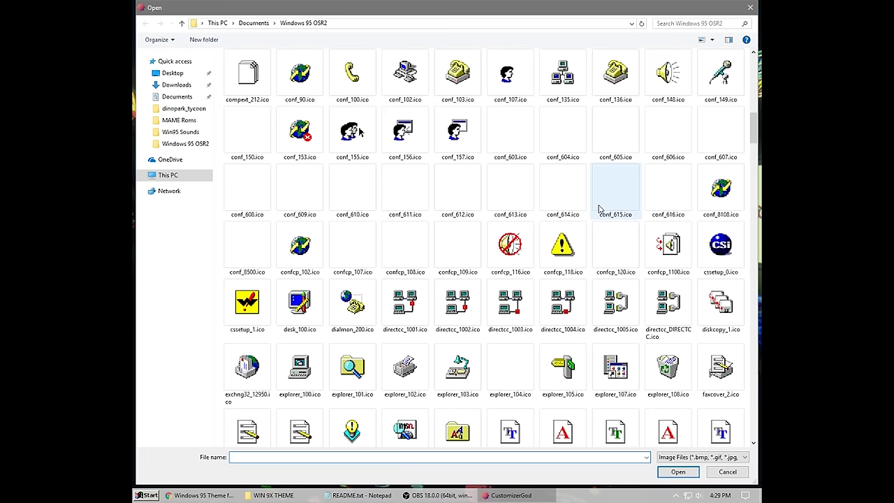
pyautogui.click(668, 74)
pyautogui.click(678, 471)
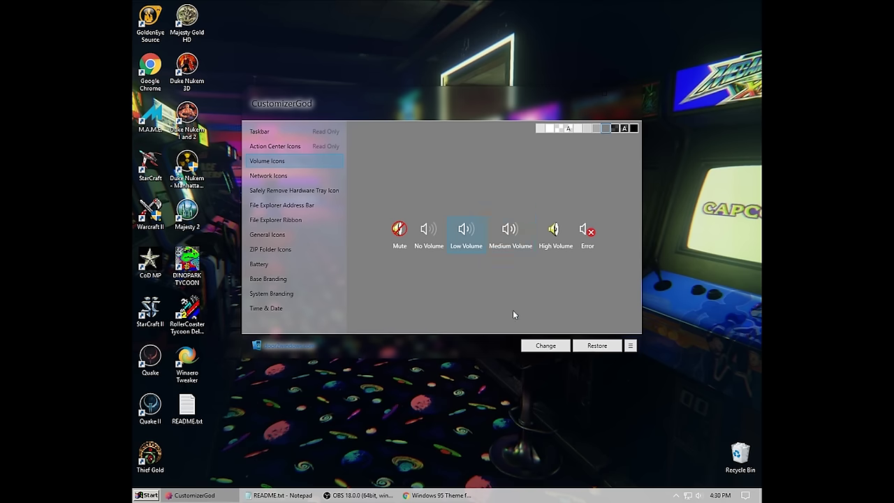
# Step: Replace the Low Volume icon with conf_148.ico
pyautogui.click(545, 345)
pyautogui.scroll(-10, 597, 274)
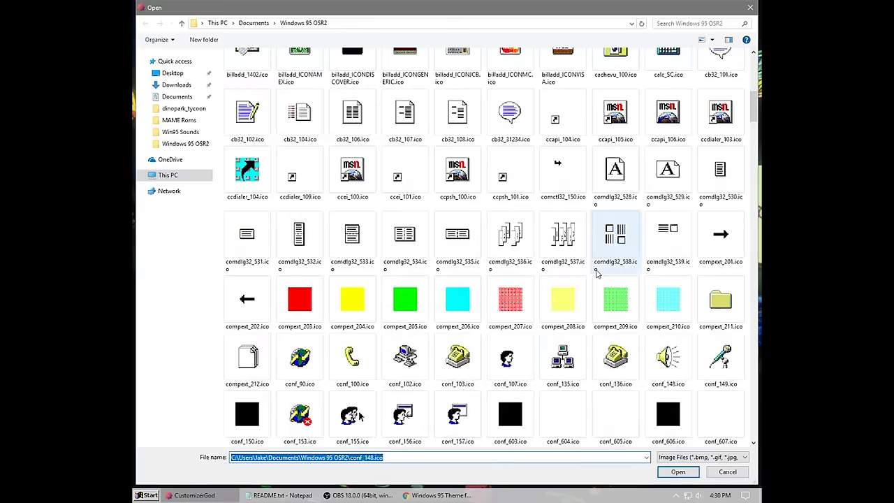
pyautogui.scroll(-3, 611, 274)
pyautogui.click(667, 178)
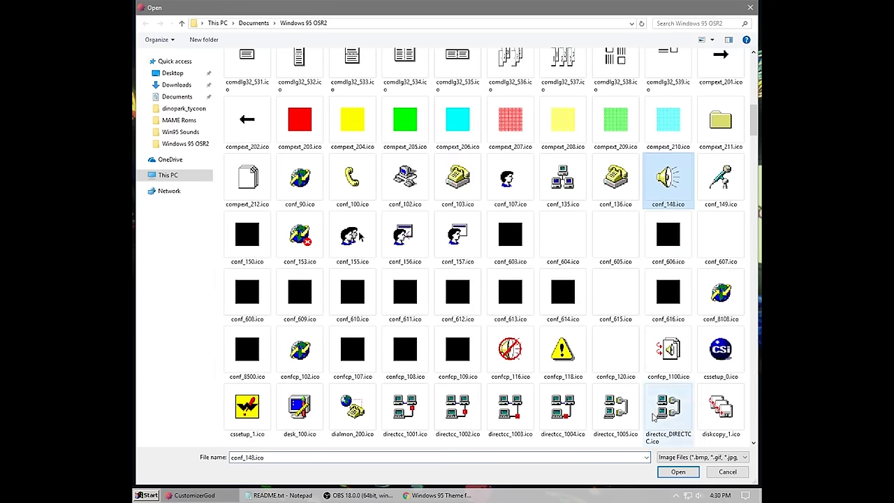
pyautogui.click(678, 471)
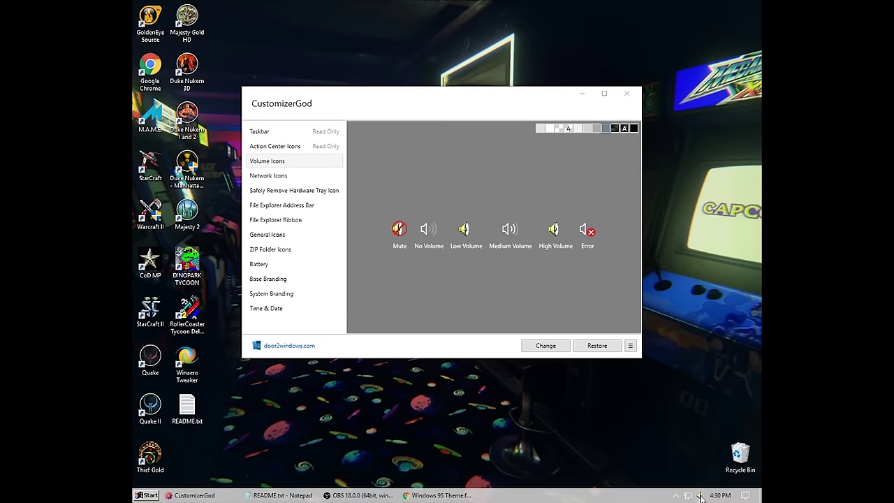
# Step: Replace the Medium Volume icon with conf_148.ico
pyautogui.click(522, 244)
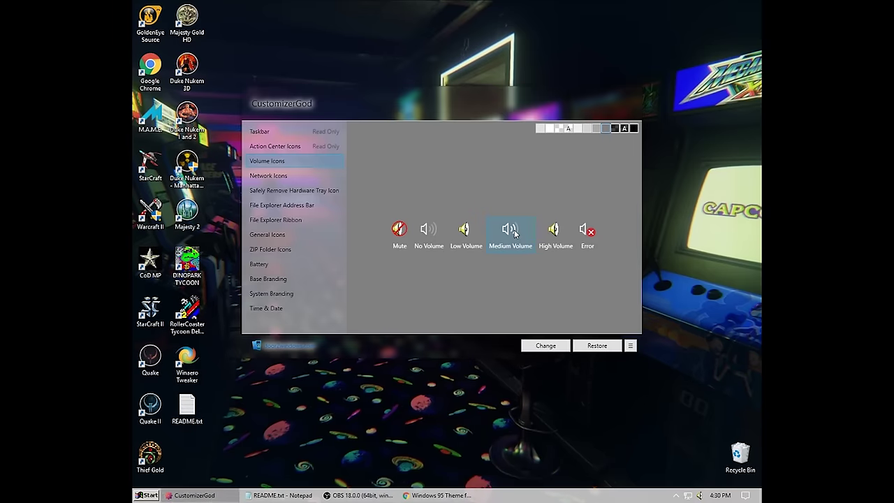
pyautogui.click(548, 348)
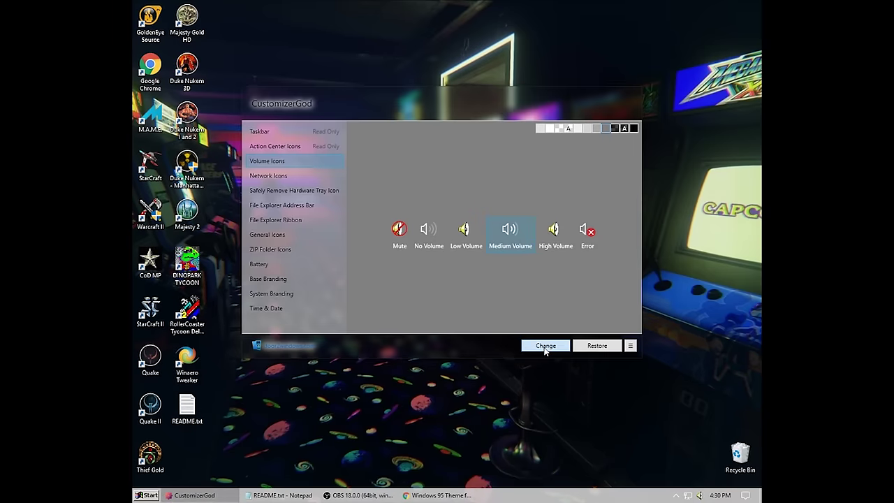
pyautogui.scroll(-10, 604, 307)
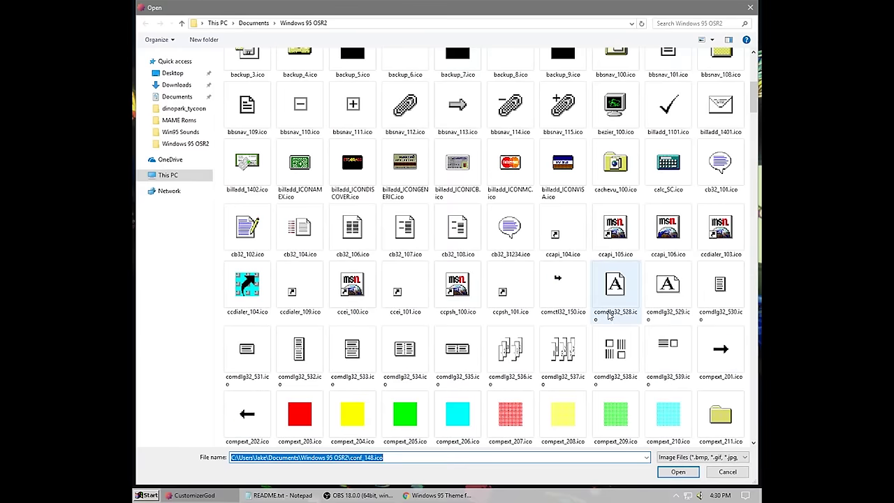
pyautogui.click(668, 302)
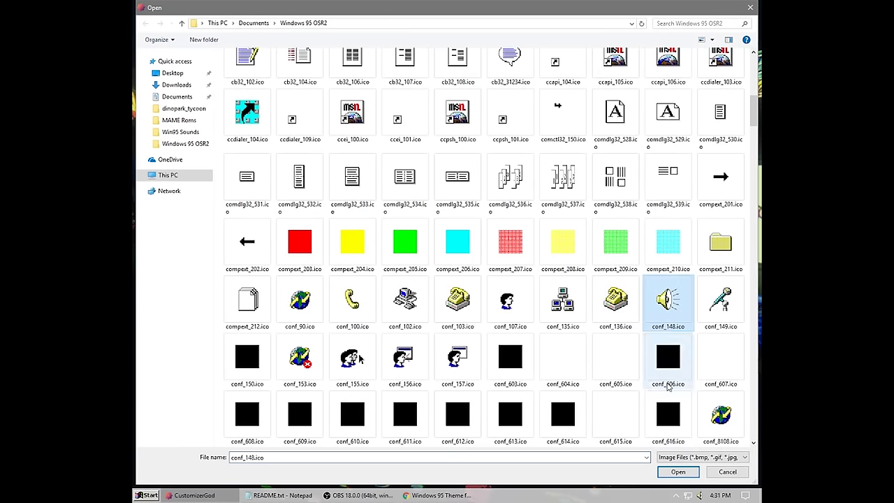
pyautogui.click(681, 472)
# Step: Replace the No Volume icon with conf_148.ico
pyautogui.click(545, 345)
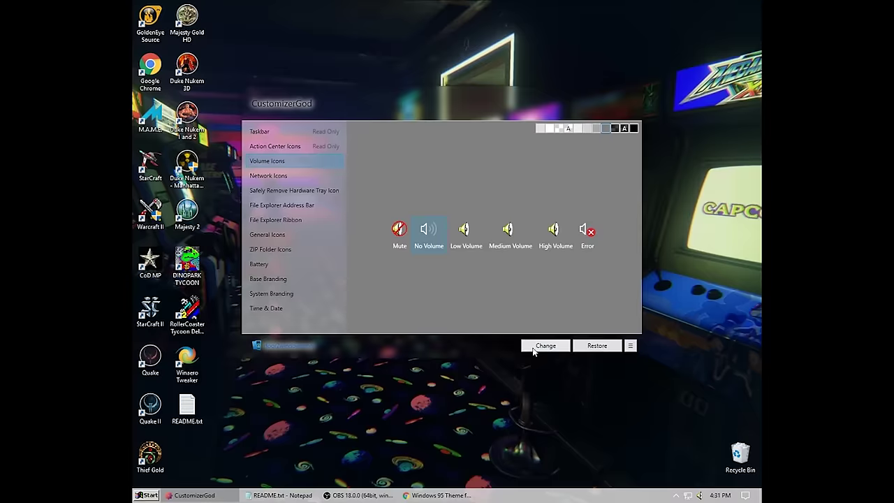
pyautogui.scroll(-5, 614, 293)
pyautogui.scroll(-5, 628, 279)
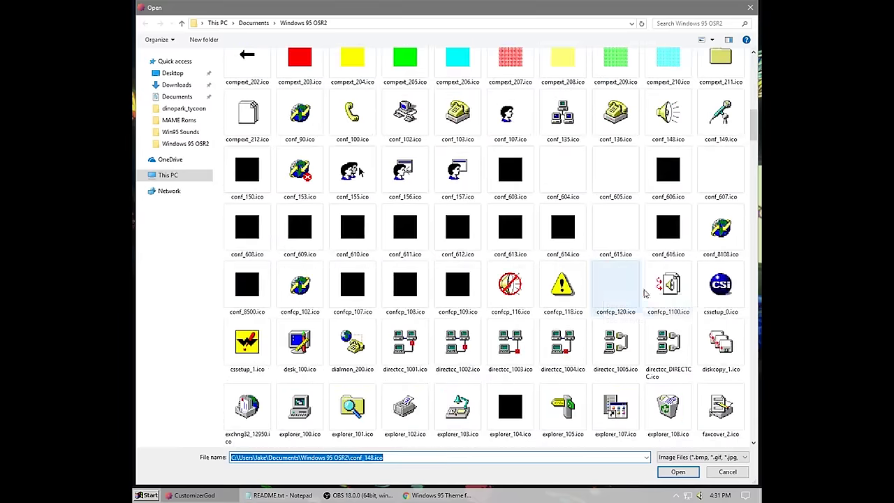
pyautogui.scroll(2, 663, 280)
pyautogui.click(667, 268)
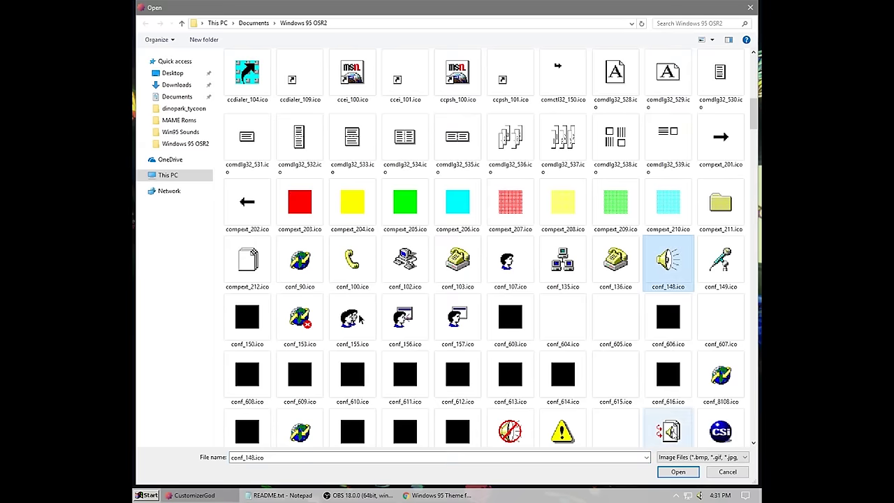
pyautogui.click(678, 471)
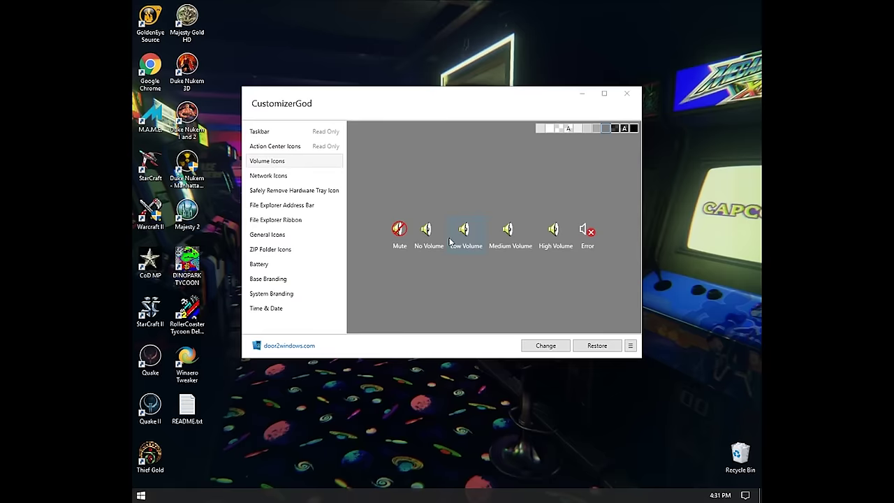
# Step: Start changing the plain wired connection icon among the Network Icons and browse the Windows 95 OSR2 folder for a replacement
pyautogui.click(294, 178)
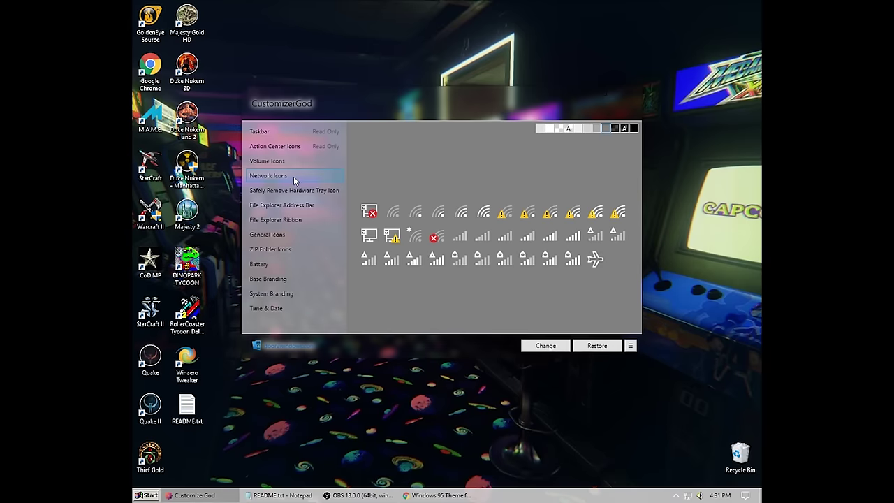
pyautogui.click(570, 343)
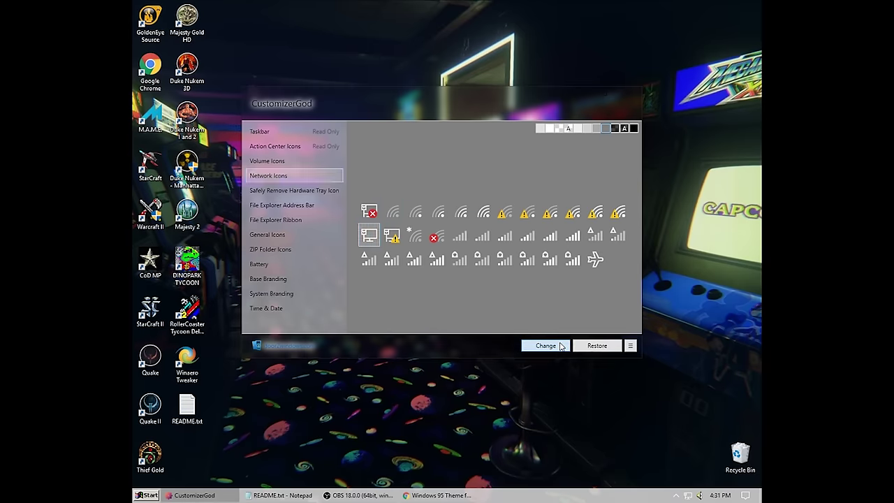
pyautogui.scroll(-10, 583, 255)
pyautogui.scroll(-3, 584, 255)
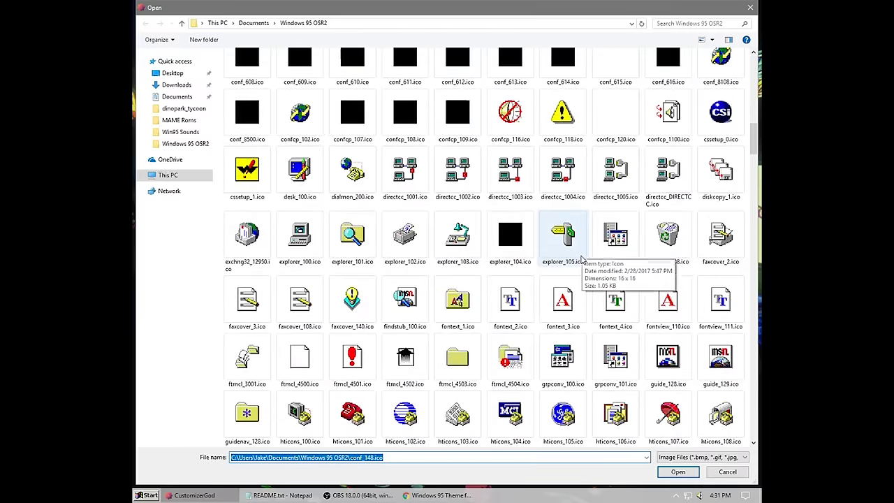
pyautogui.scroll(-18, 570, 268)
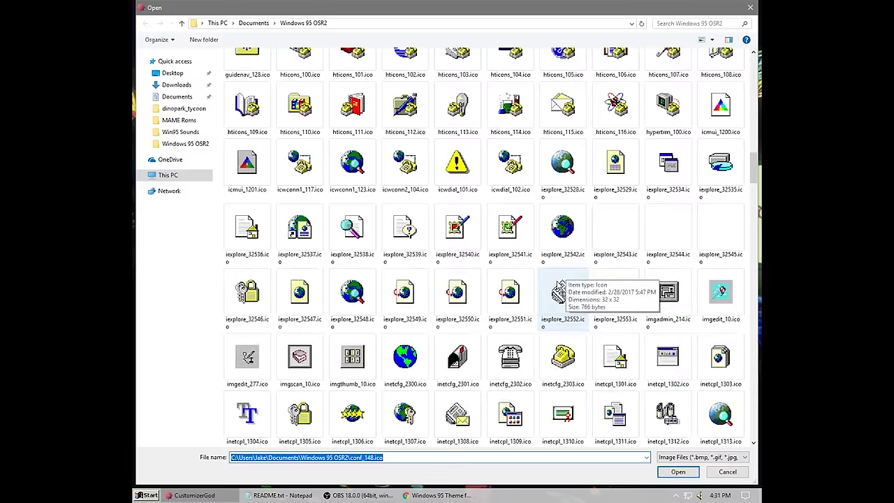
pyautogui.scroll(-15, 513, 304)
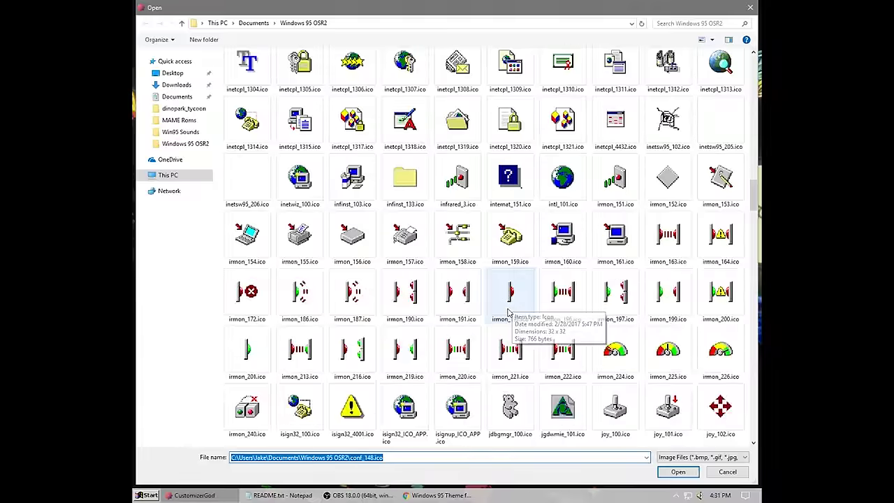
# Step: Look up the recommended network icon file in the legacy system tray section of README.txt and return to the file selection
pyautogui.hotkey('alt', 'Tab')
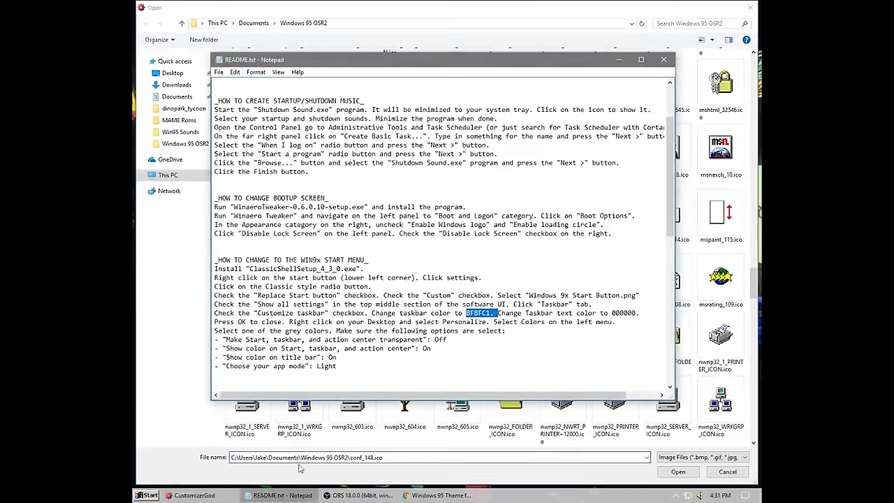
pyautogui.scroll(-5, 416, 306)
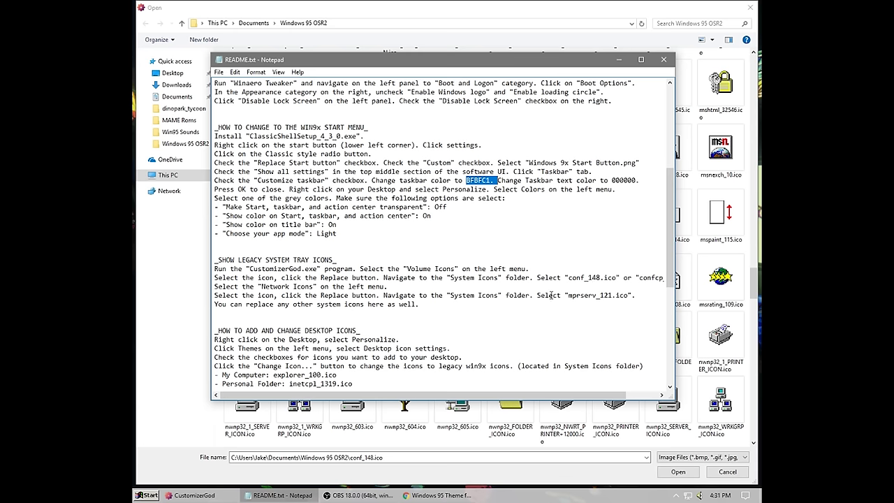
pyautogui.click(412, 458)
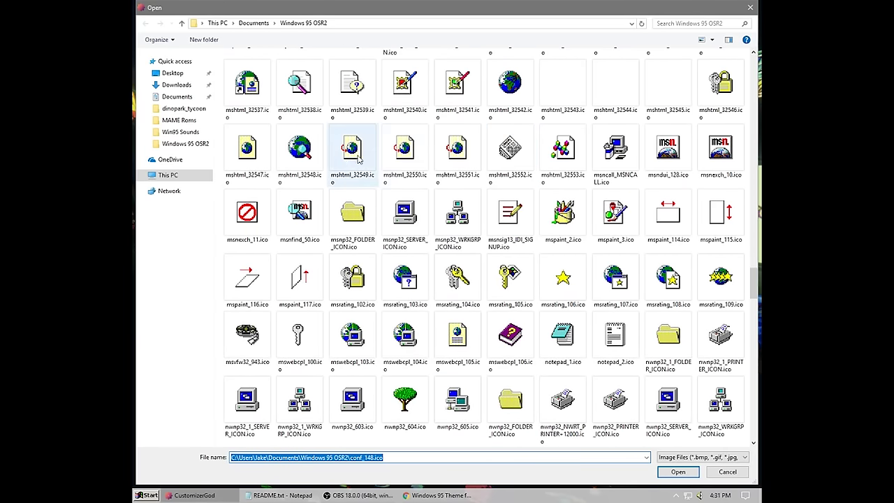
# Step: Use mprserv_121.ico as the wired connection icon and close CustomizerGod
pyautogui.scroll(2, 347, 159)
pyautogui.click(305, 203)
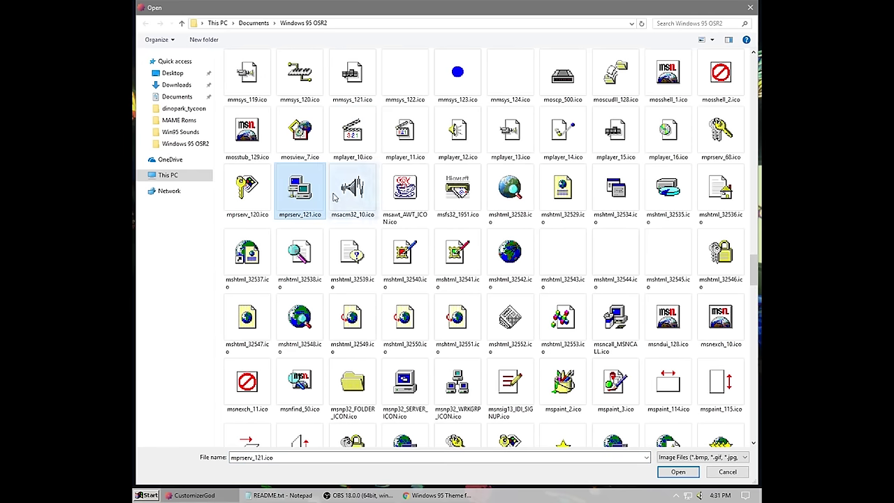
pyautogui.click(671, 470)
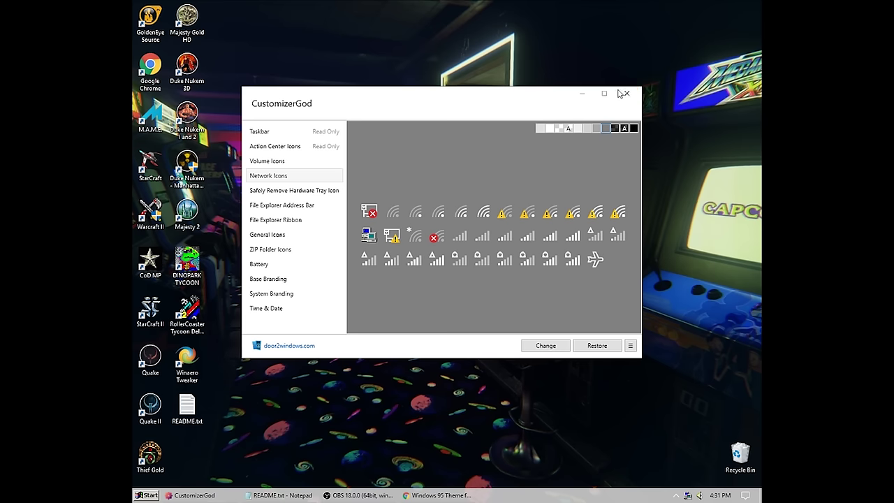
pyautogui.click(620, 93)
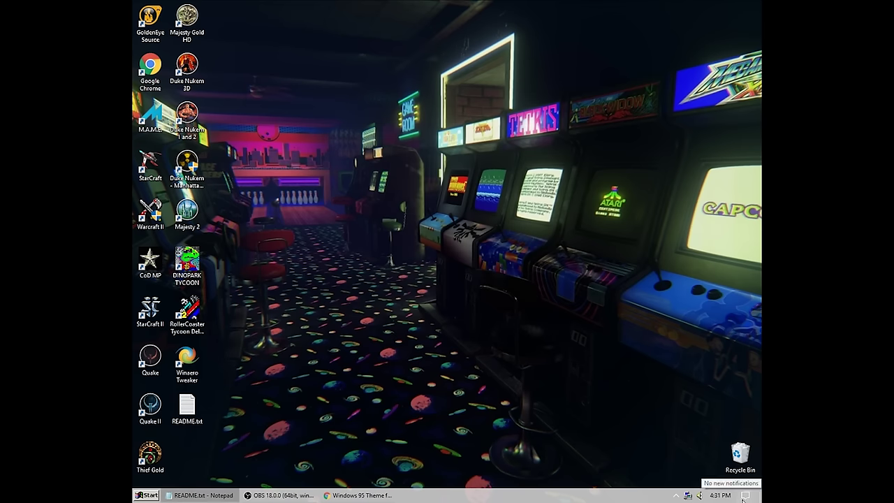
# Step: Open Task Manager and close it again
pyautogui.rightClick(584, 495)
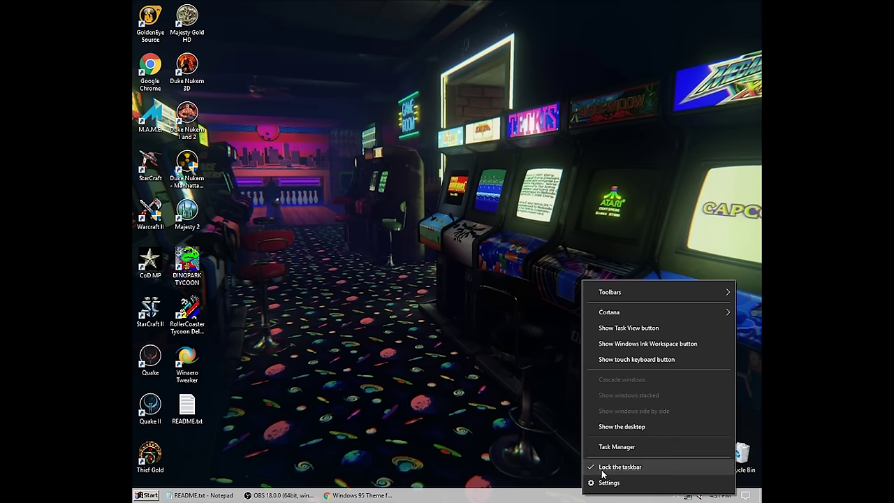
pyautogui.click(598, 447)
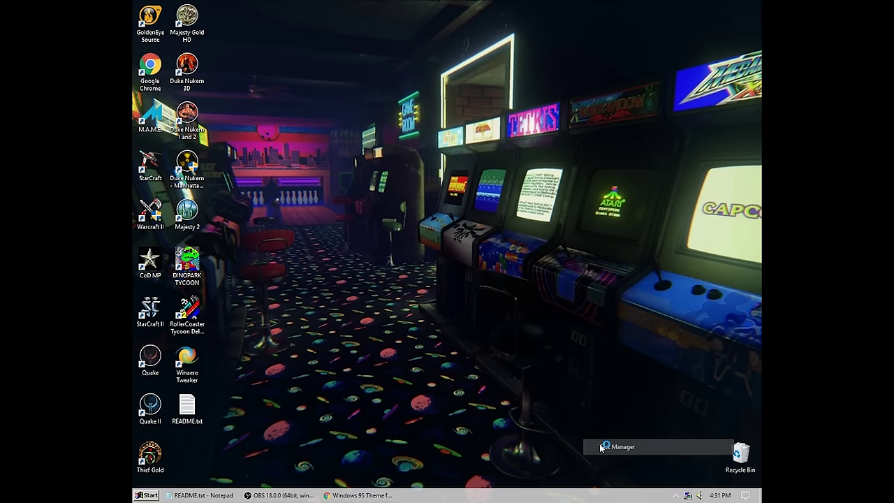
pyautogui.click(553, 110)
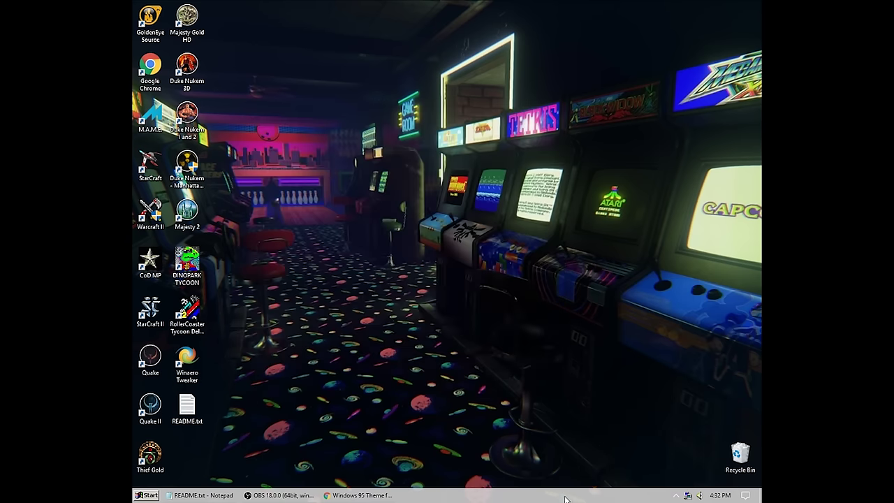
# Step: Turn off the Action Center system icon in the taskbar's notification area settings and close Settings
pyautogui.rightClick(566, 499)
pyautogui.click(598, 481)
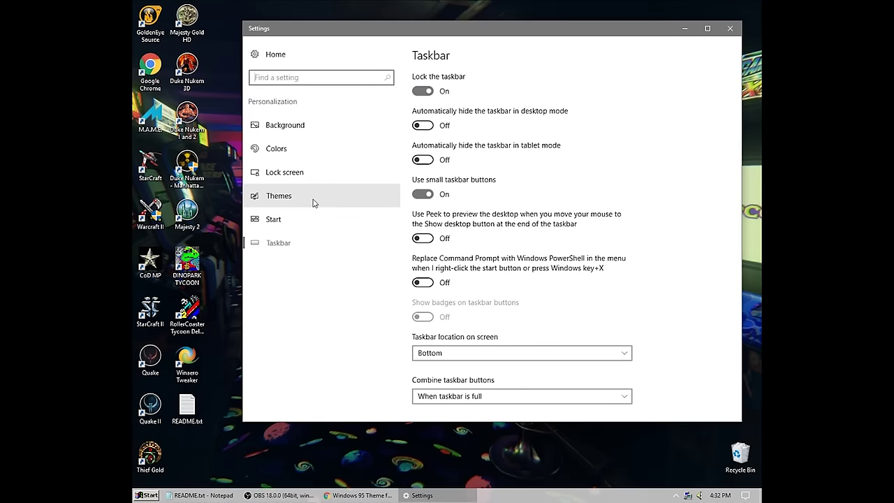
pyautogui.scroll(-5, 484, 217)
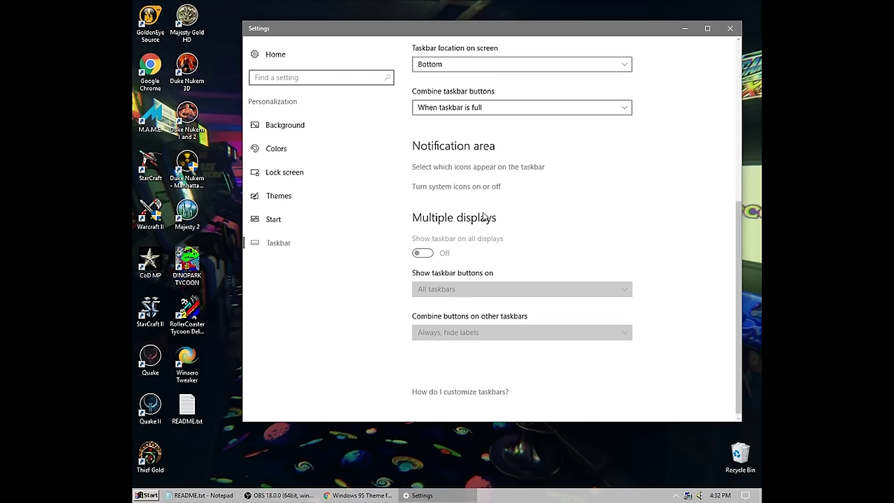
pyautogui.click(452, 192)
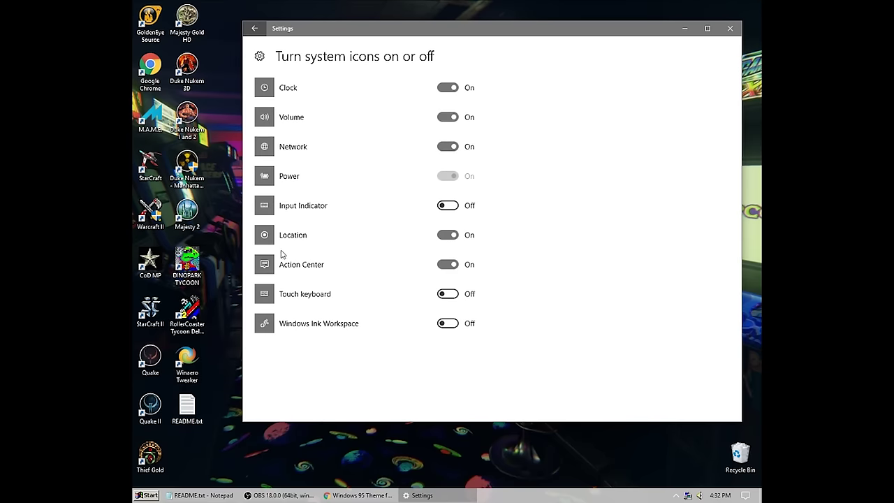
pyautogui.click(450, 264)
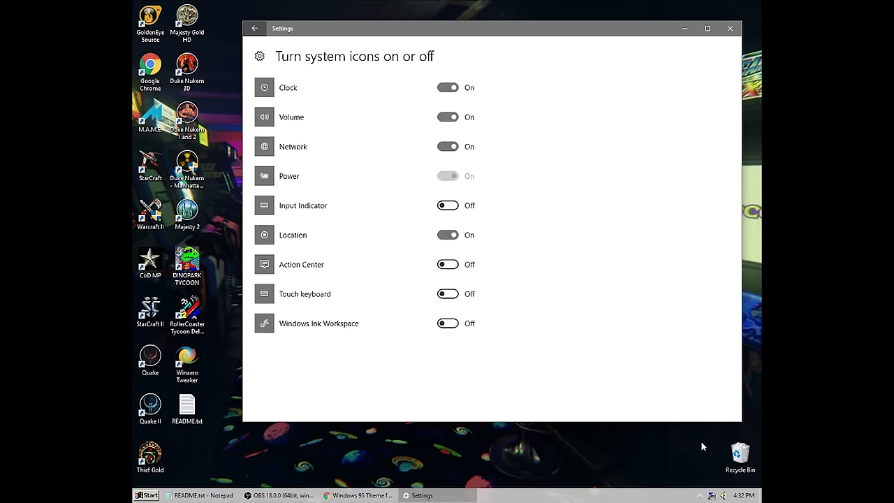
pyautogui.click(730, 28)
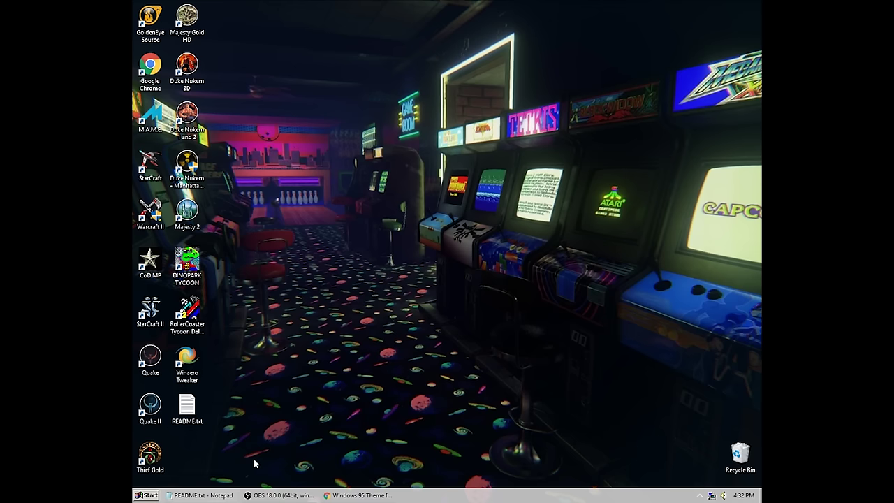
# Step: Start choosing a desktop background picture and browse to the Wallpapers folder inside WIN 9X THEME on drive D
pyautogui.rightClick(306, 365)
pyautogui.click(248, 473)
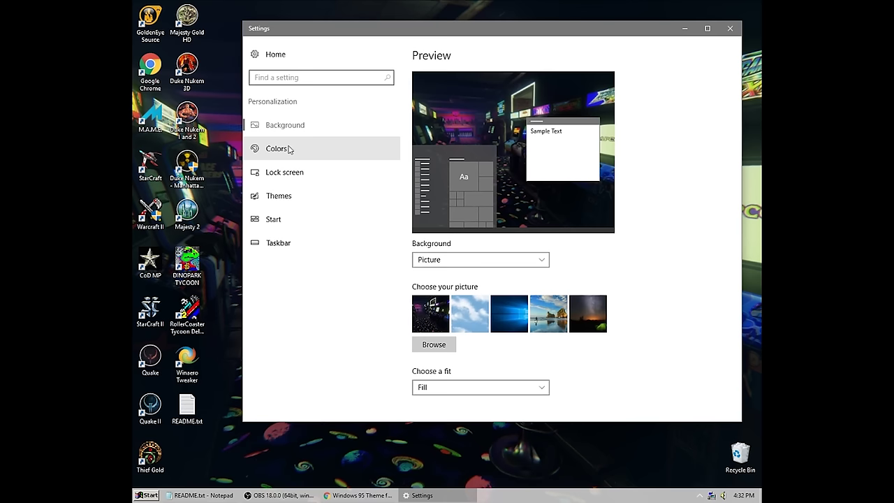
pyautogui.click(433, 346)
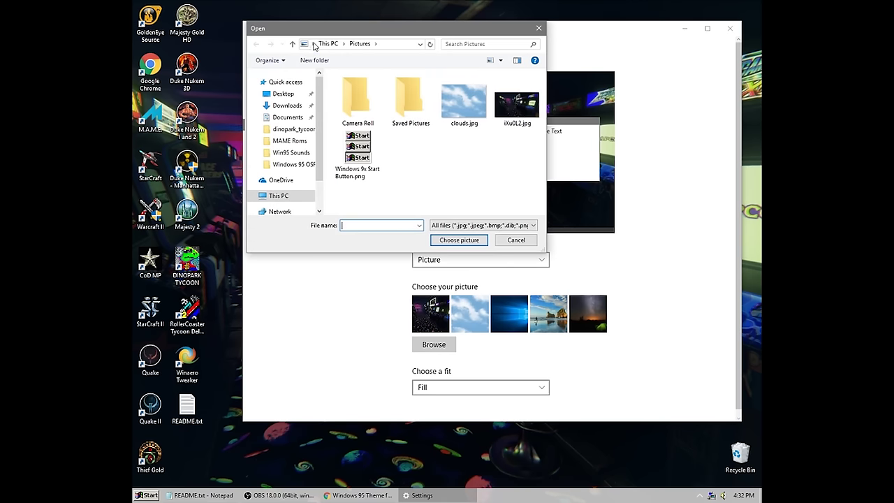
pyautogui.click(314, 44)
pyautogui.click(328, 90)
pyautogui.scroll(-3, 381, 197)
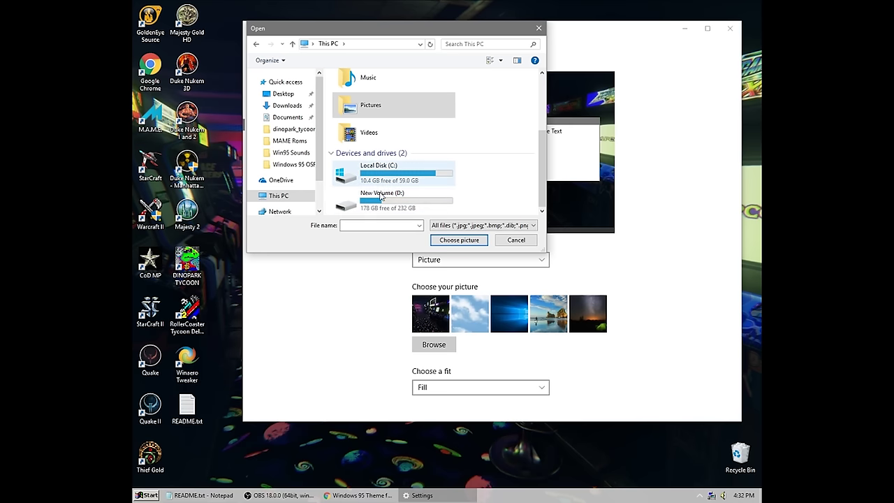
pyautogui.doubleClick(381, 197)
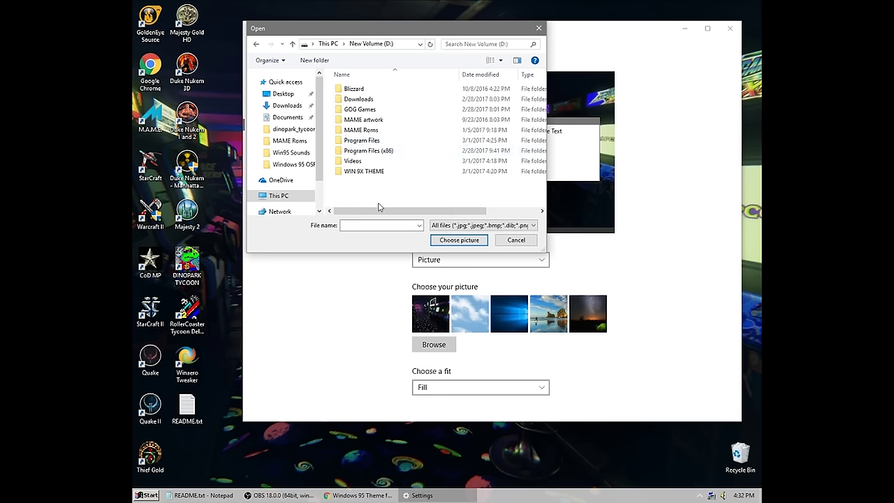
pyautogui.doubleClick(361, 172)
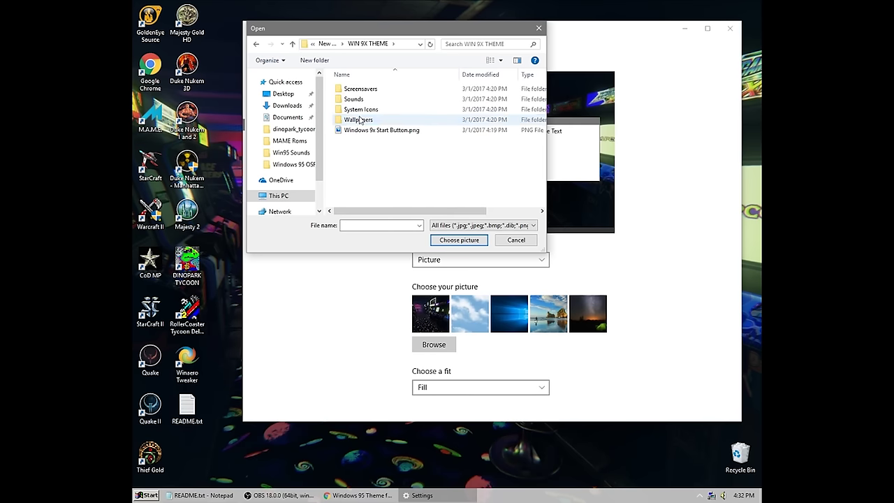
pyautogui.doubleClick(361, 120)
# Step: Enlarge the file selection window and set the solid teal image I4IF27V.png as the desktop background
pyautogui.moveTo(546, 253); pyautogui.dragTo(680, 395)
pyautogui.click(587, 106)
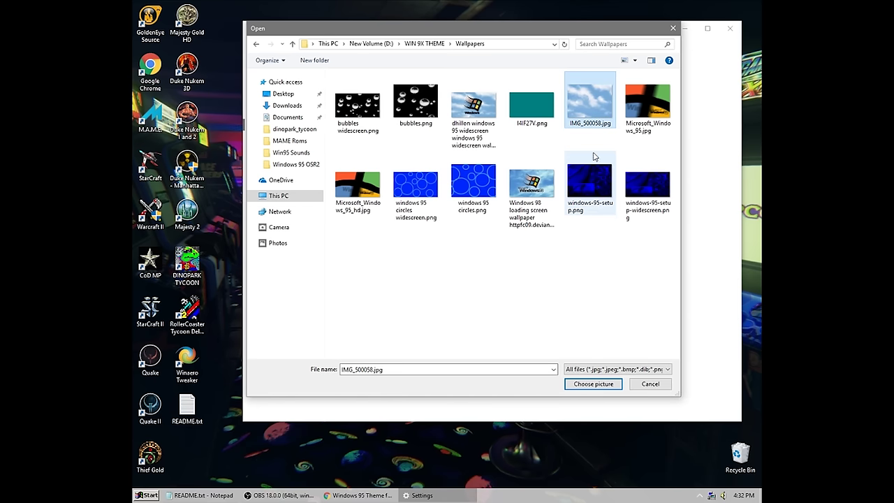
pyautogui.click(539, 106)
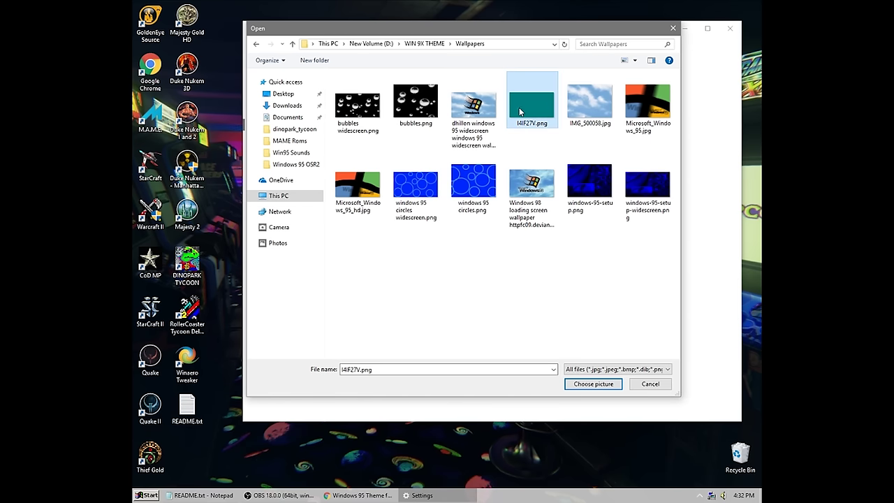
pyautogui.click(591, 385)
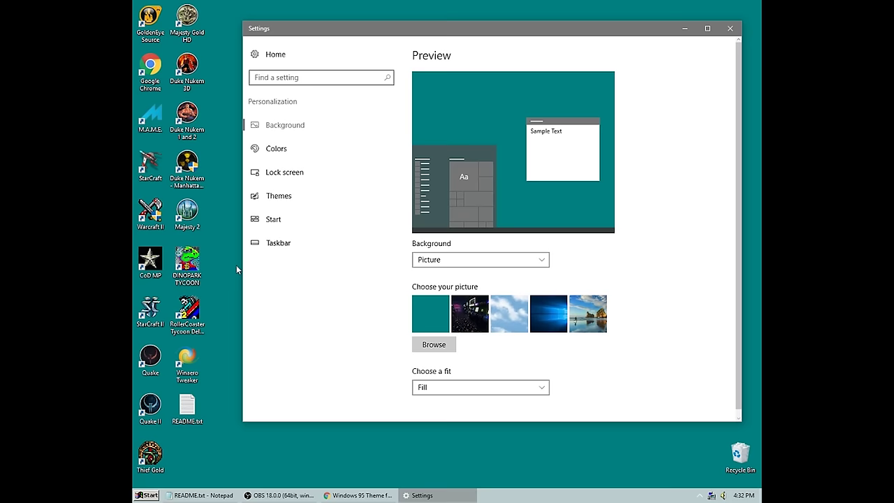
# Step: Open the desktop icon settings from Themes and enable the Computer, User's Files and Network desktop icons
pyautogui.rightClick(236, 265)
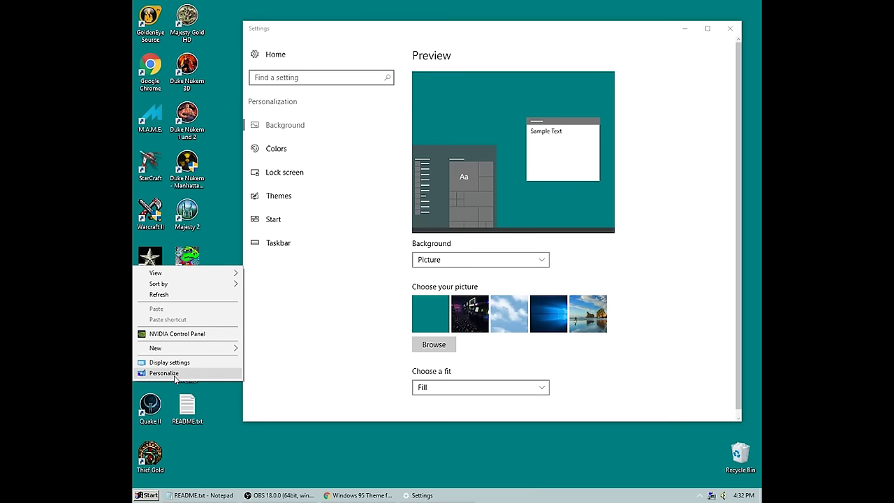
pyautogui.click(322, 310)
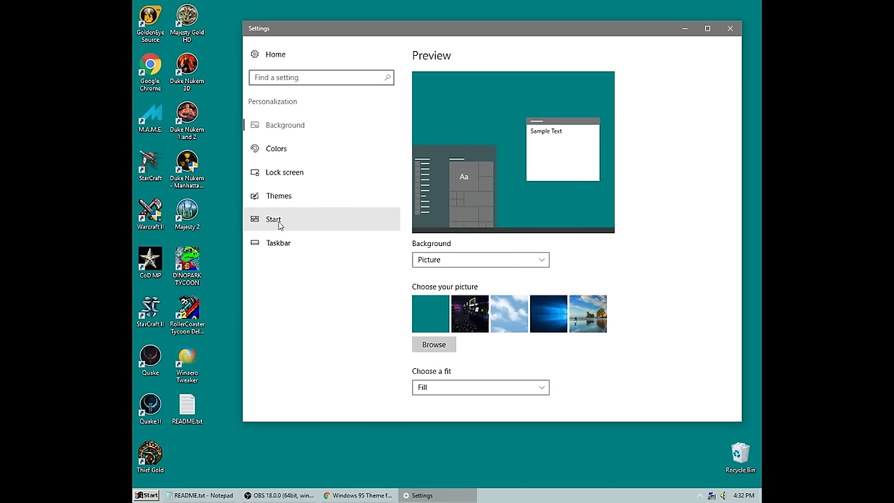
pyautogui.click(292, 195)
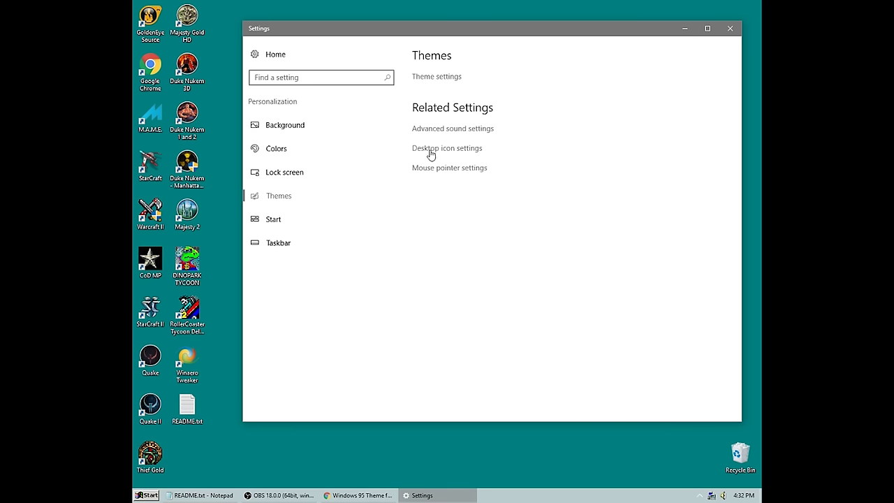
pyautogui.click(430, 151)
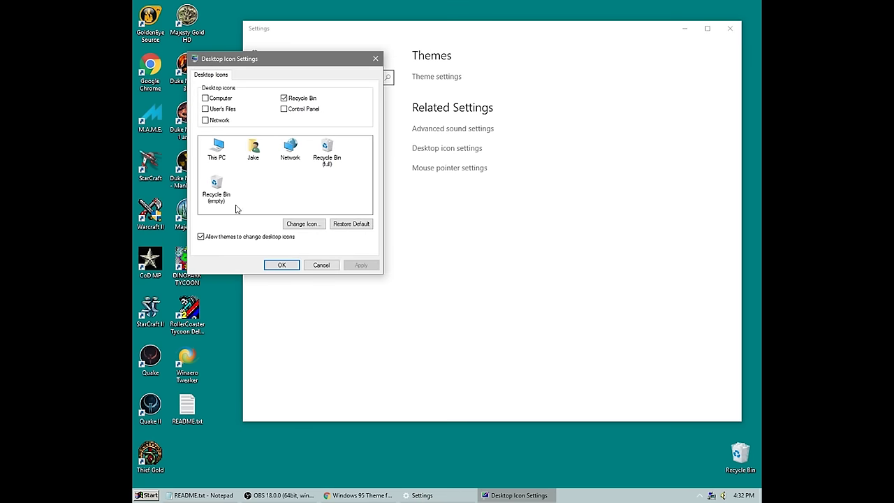
pyautogui.click(206, 99)
pyautogui.click(206, 109)
pyautogui.moveTo(275, 63); pyautogui.dragTo(413, 77)
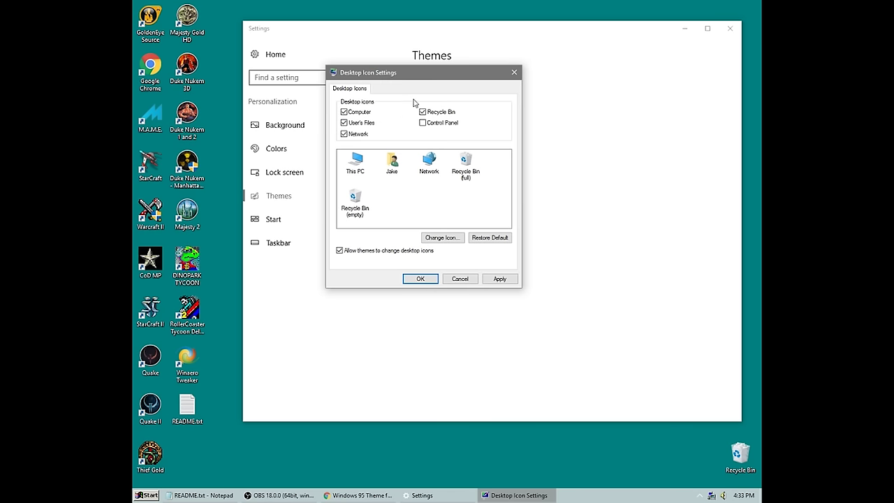
# Step: Start changing the This PC icon and browse to the System Icons folder inside WIN 9X THEME on drive D
pyautogui.click(356, 165)
pyautogui.click(433, 239)
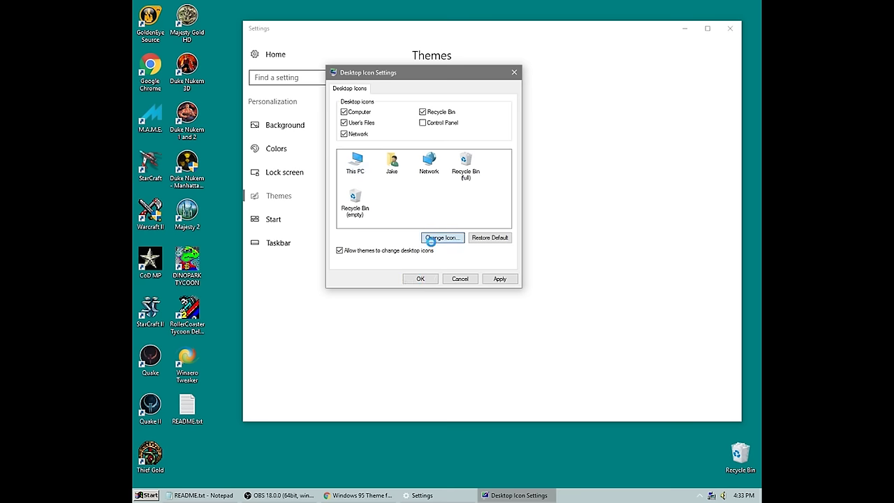
pyautogui.click(469, 147)
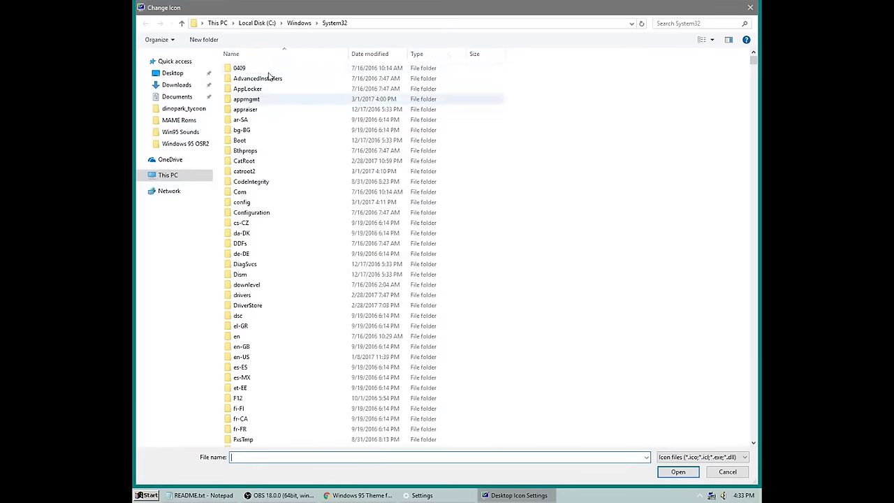
pyautogui.click(219, 23)
pyautogui.doubleClick(377, 148)
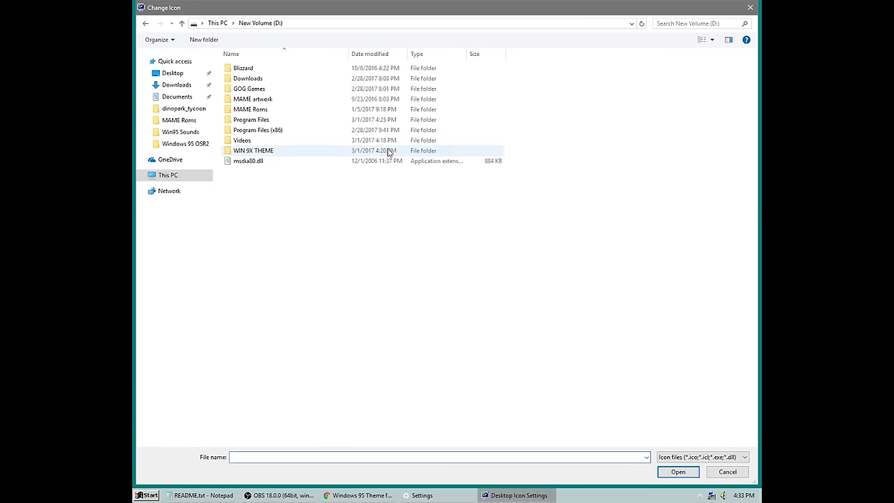
pyautogui.doubleClick(270, 155)
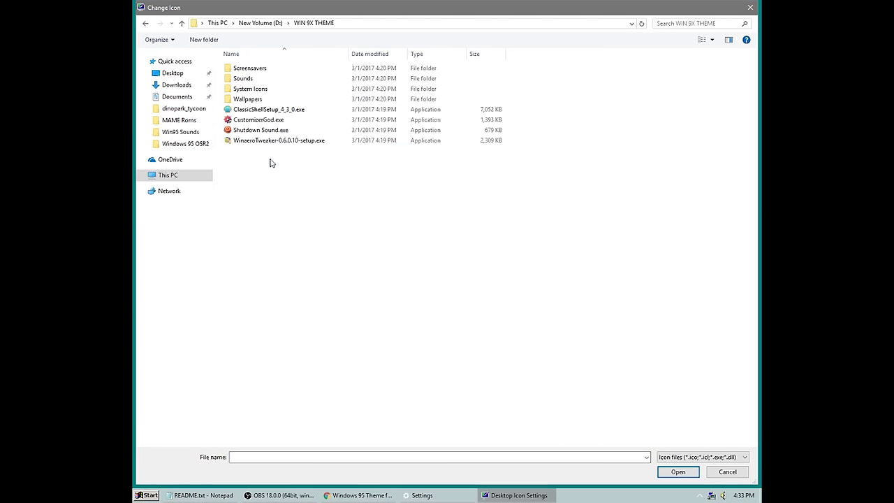
pyautogui.doubleClick(250, 91)
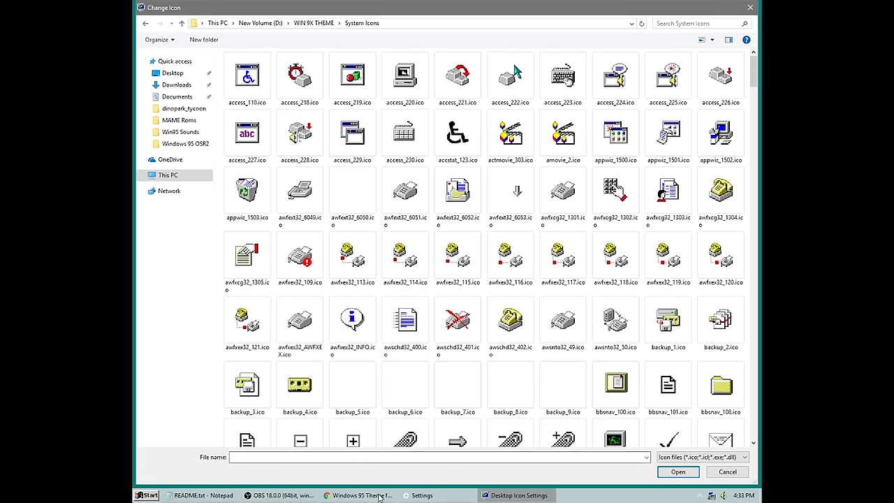
# Step: Look up the recommended desktop icon files in the desktop icons section of README.txt and return to the file selection
pyautogui.click(203, 495)
pyautogui.scroll(-2, 340, 261)
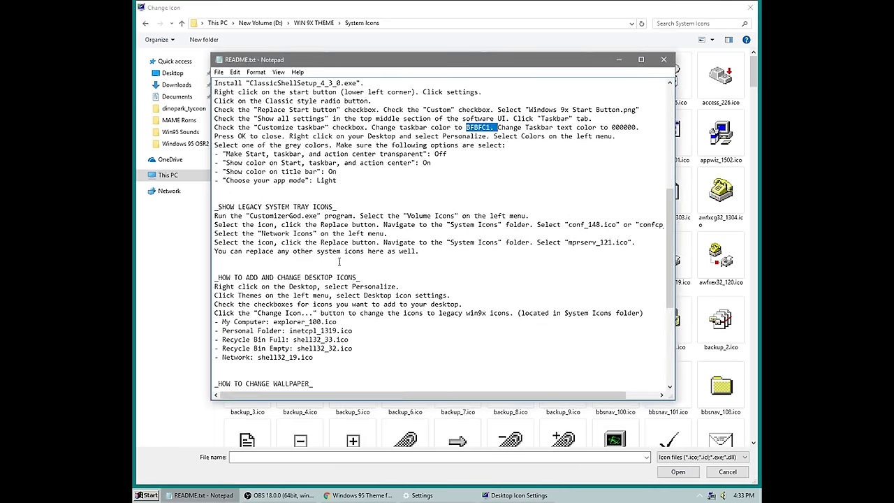
pyautogui.scroll(-2, 246, 175)
pyautogui.scroll(2, 284, 220)
pyautogui.scroll(-2, 248, 341)
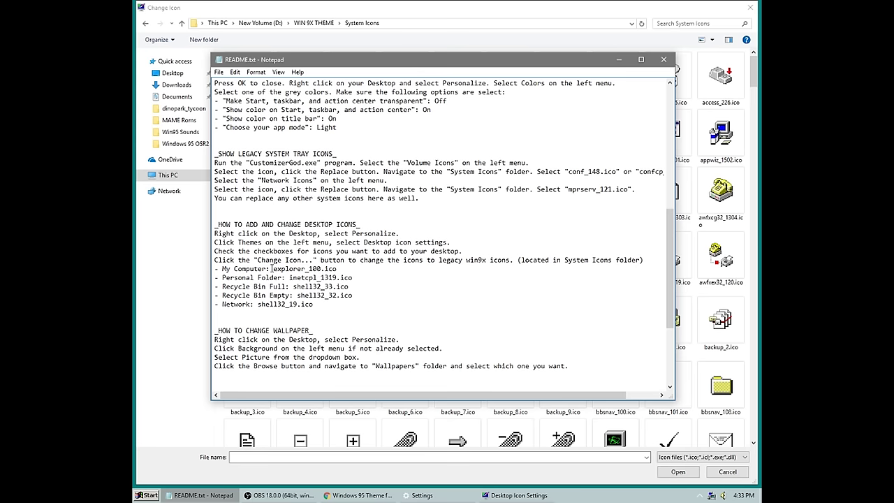
pyautogui.click(704, 308)
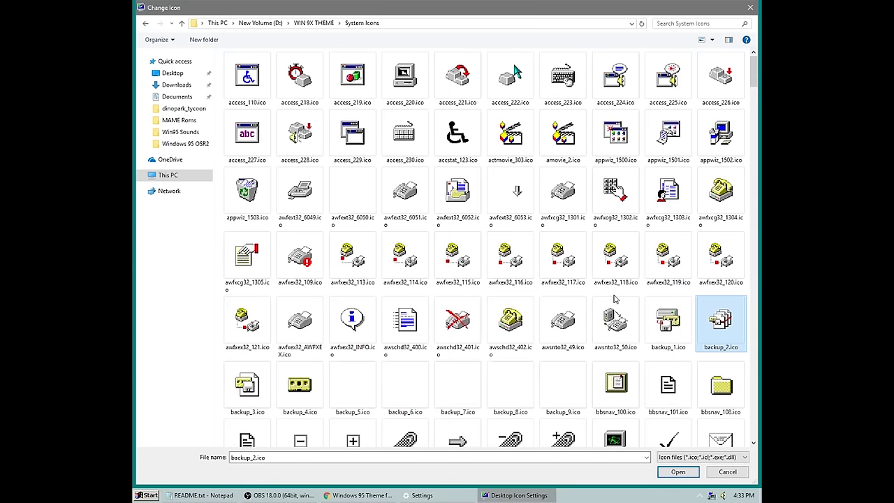
# Step: Use explorer_100.ico as the This PC icon and apply the desktop icon settings
pyautogui.scroll(-7, 614, 299)
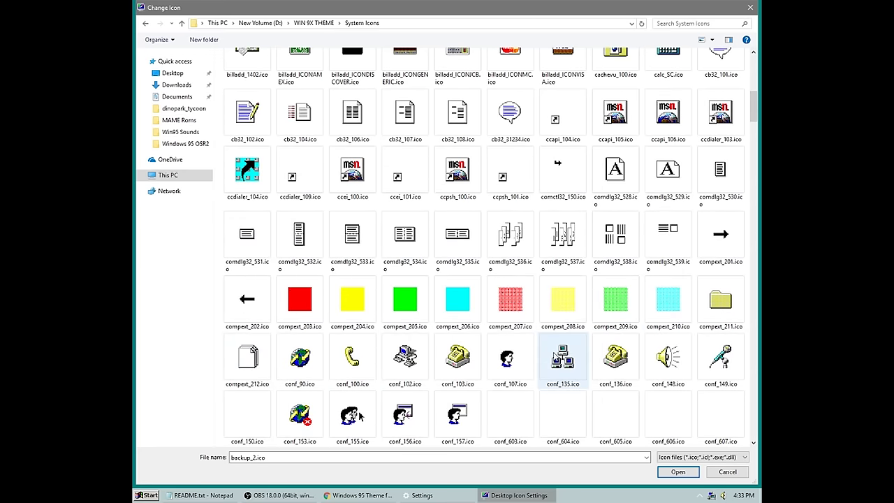
pyautogui.scroll(-8, 478, 337)
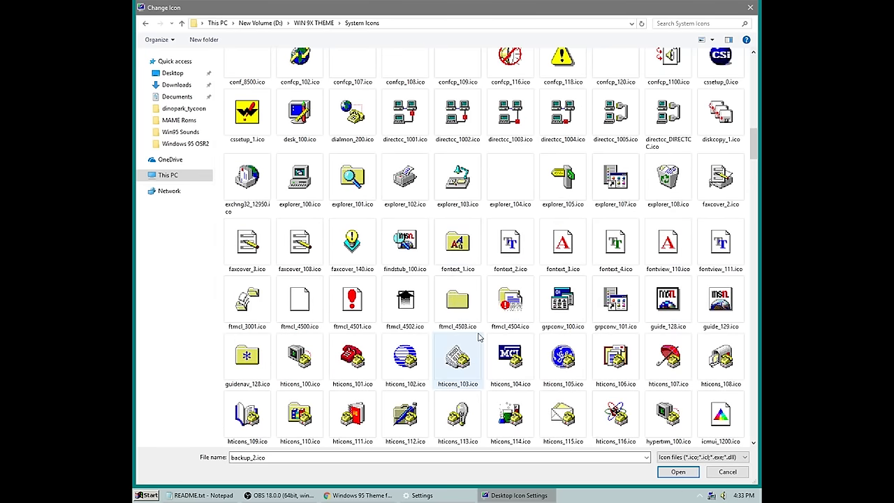
pyautogui.click(317, 186)
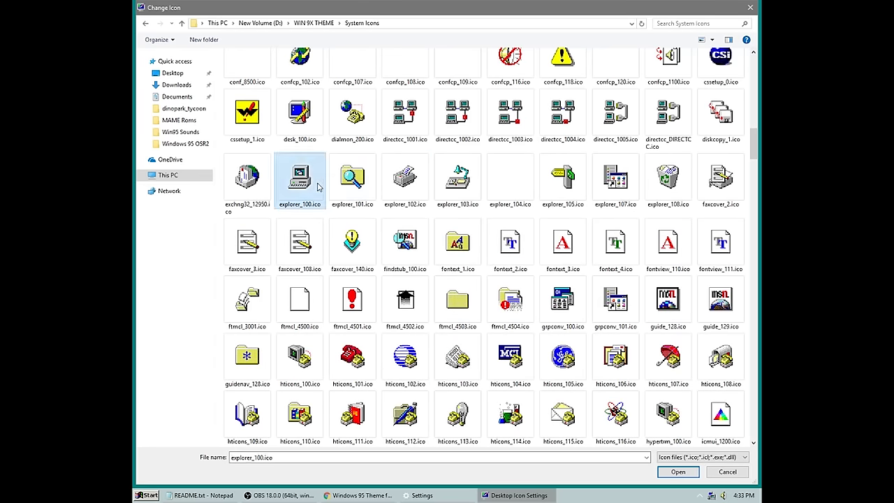
pyautogui.click(678, 471)
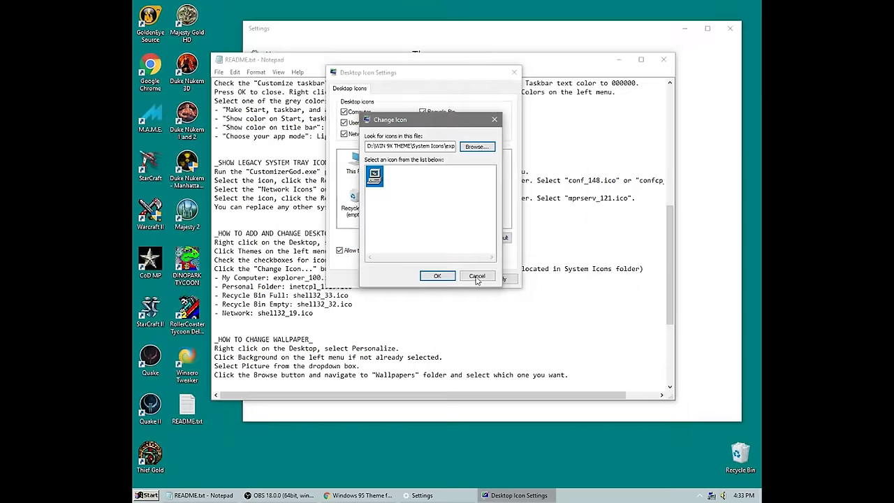
pyautogui.click(431, 279)
pyautogui.click(499, 279)
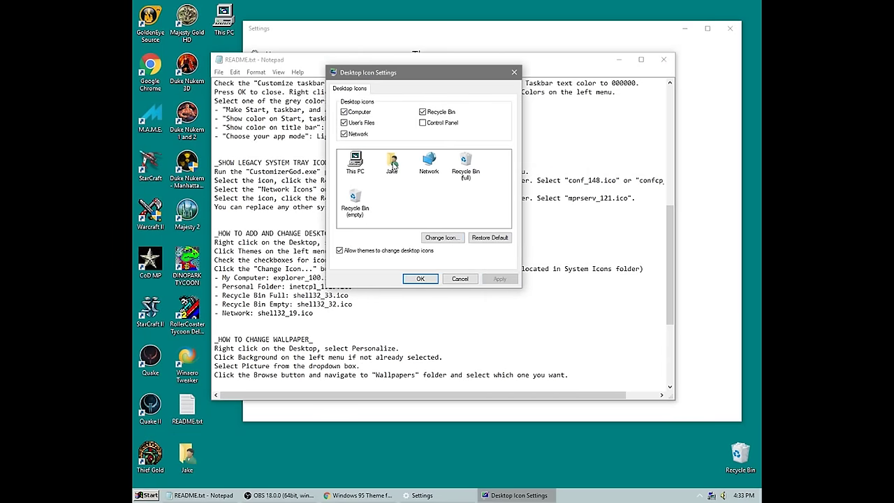
# Step: Start changing the user's personal folder icon and browse to the System Icons folder inside WIN 9X THEME on drive D
pyautogui.click(394, 166)
pyautogui.click(431, 238)
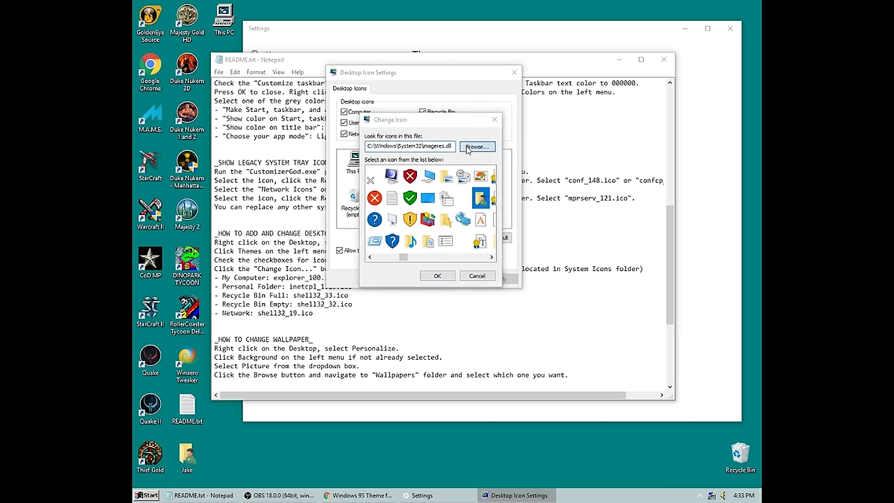
pyautogui.click(474, 147)
pyautogui.click(220, 25)
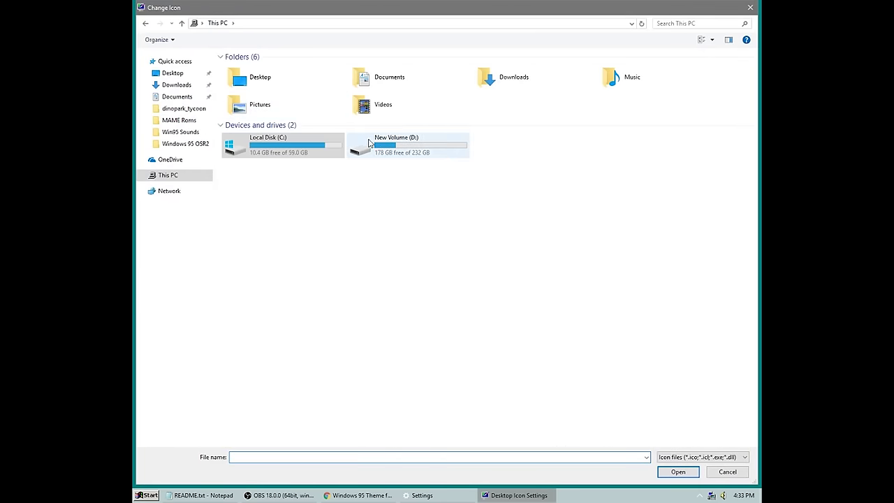
pyautogui.click(370, 143)
pyautogui.doubleClick(375, 148)
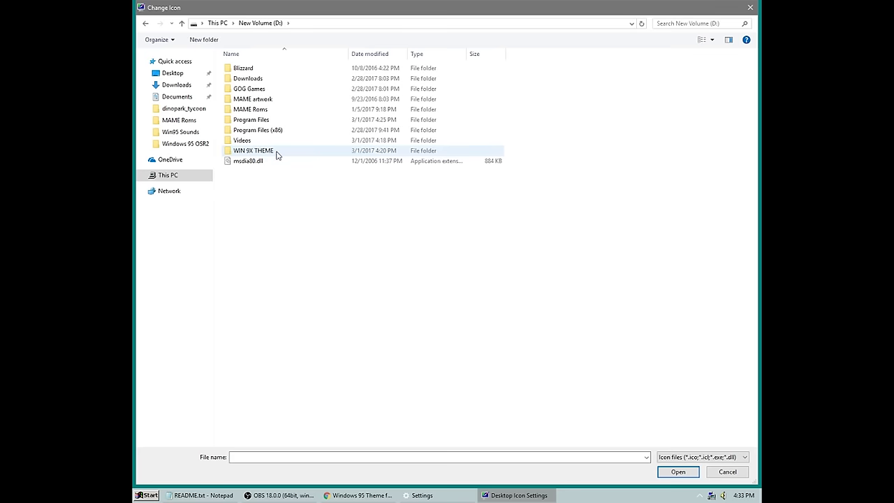
pyautogui.doubleClick(275, 149)
pyautogui.doubleClick(255, 89)
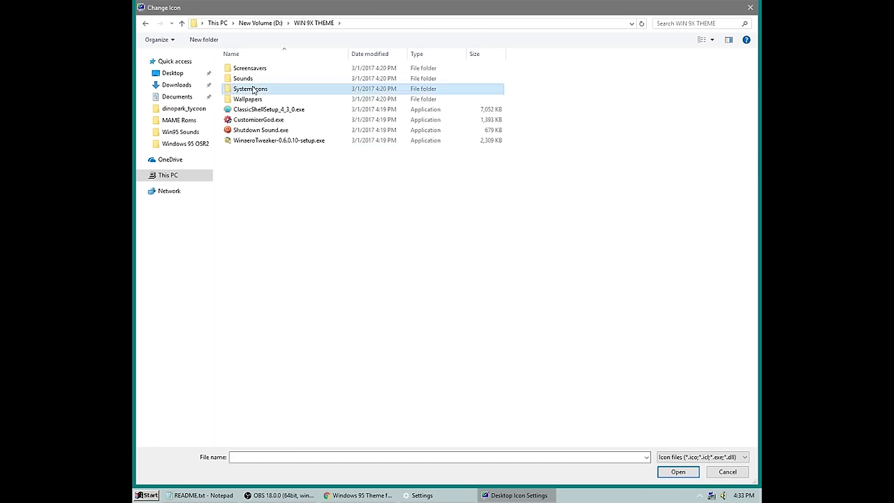
# Step: Check README.txt for the recommended personal folder icon, choose inetcpl_1319.ico and apply the change
pyautogui.scroll(-5, 443, 240)
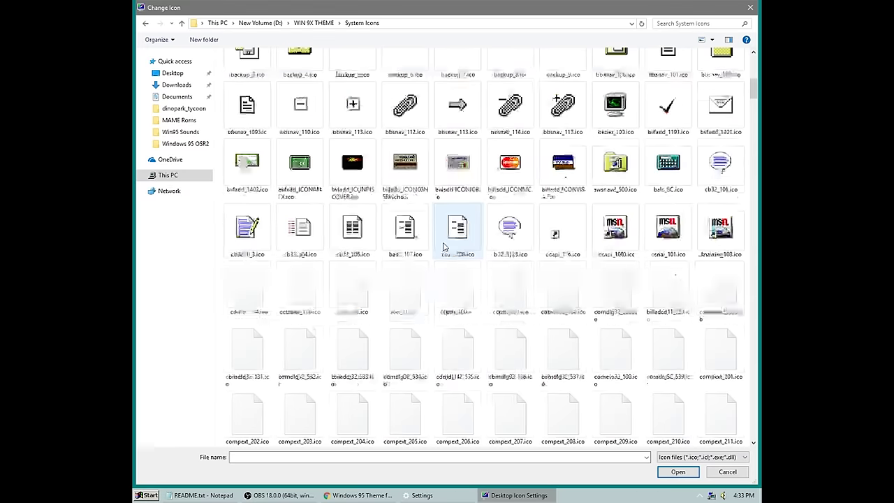
pyautogui.click(206, 497)
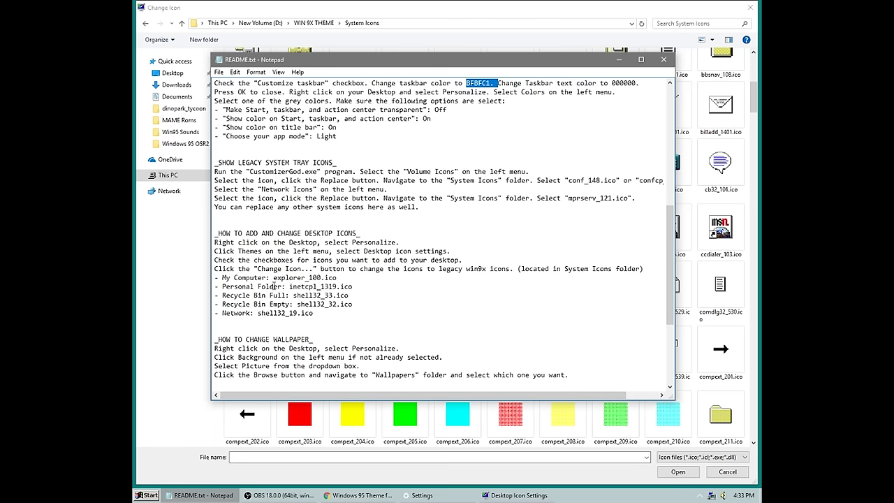
pyautogui.click(686, 254)
pyautogui.scroll(-10, 579, 269)
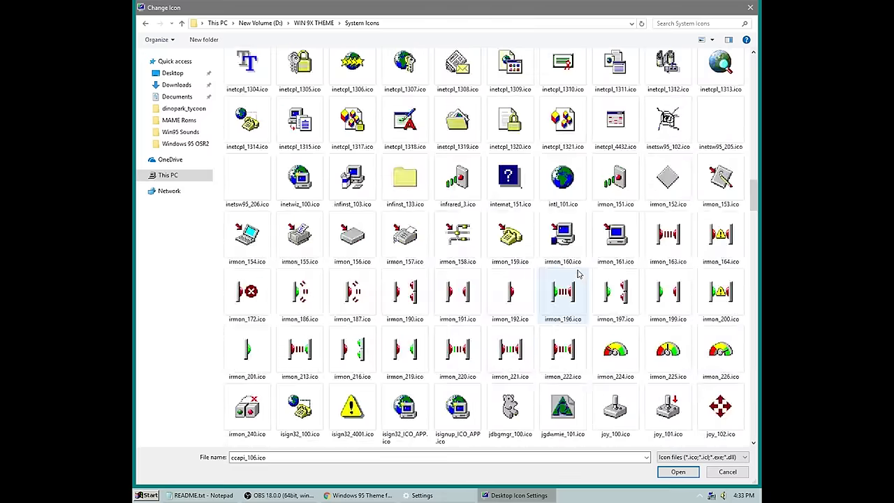
pyautogui.scroll(5, 578, 274)
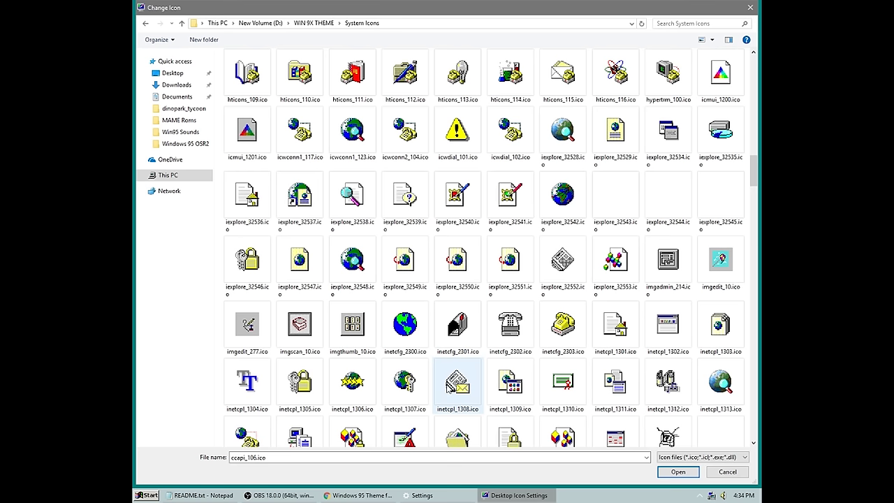
pyautogui.scroll(-2, 579, 380)
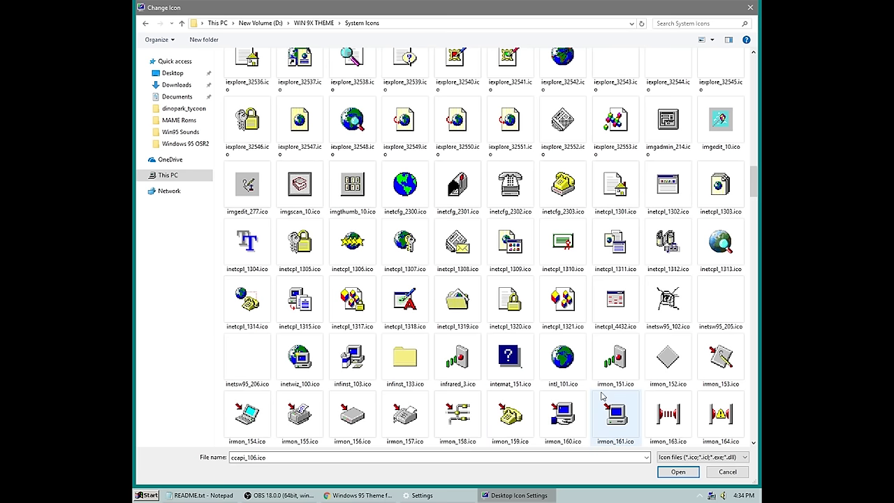
pyautogui.click(462, 308)
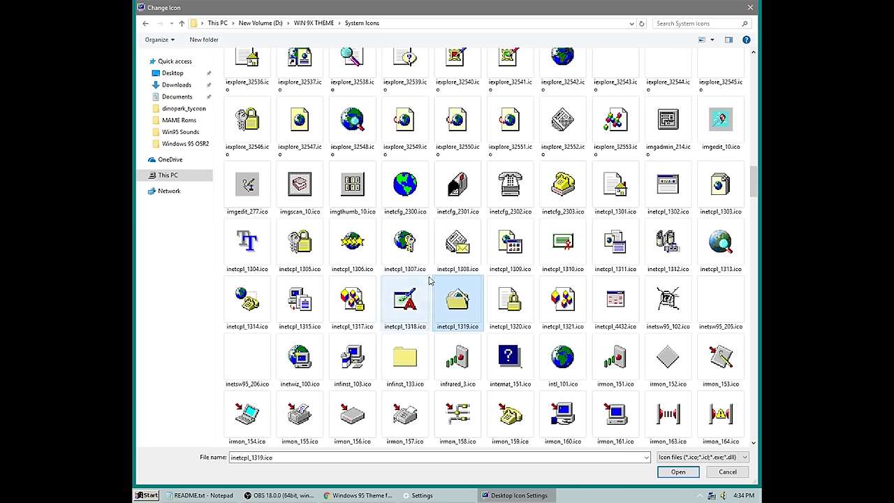
pyautogui.click(679, 471)
pyautogui.click(440, 277)
pyautogui.click(498, 278)
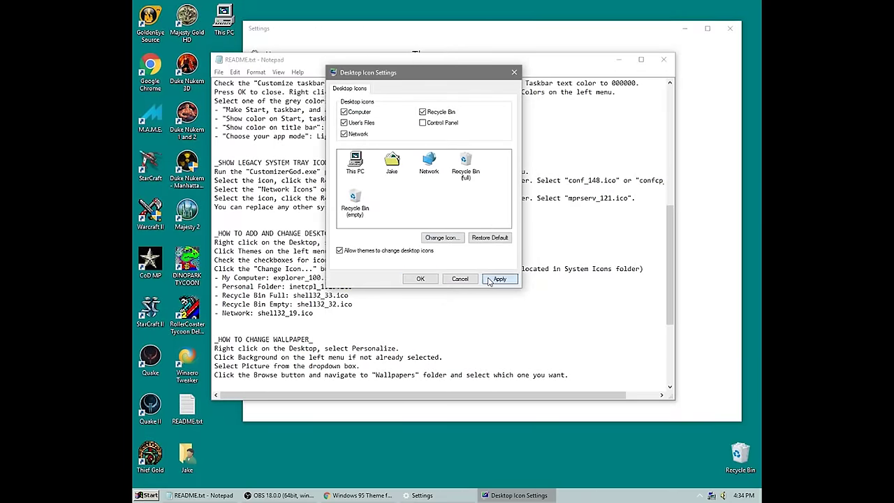
# Step: Start changing the Network desktop icon and browse to the System Icons folder inside WIN 9X THEME on drive D
pyautogui.click(429, 162)
pyautogui.click(442, 238)
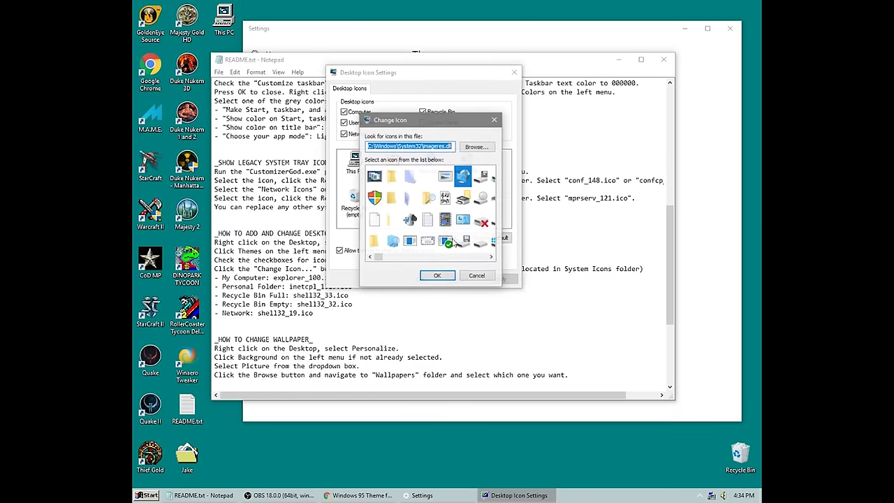
pyautogui.click(473, 146)
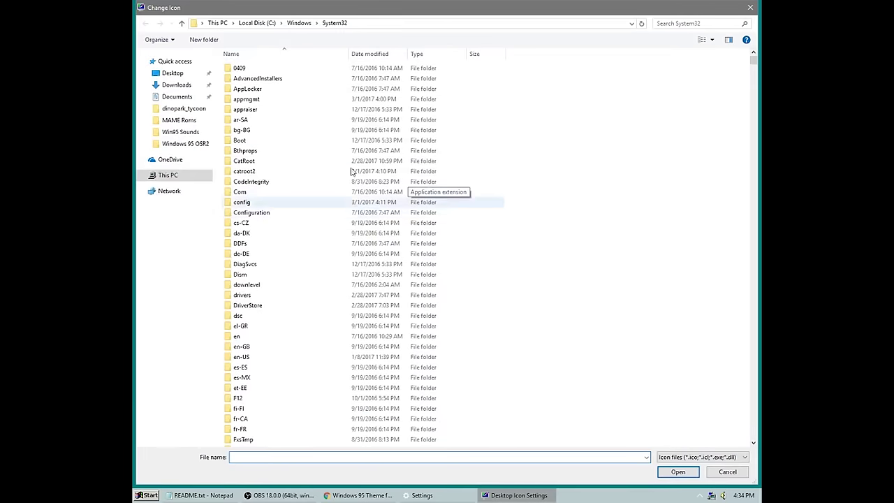
pyautogui.click(217, 23)
pyautogui.doubleClick(377, 143)
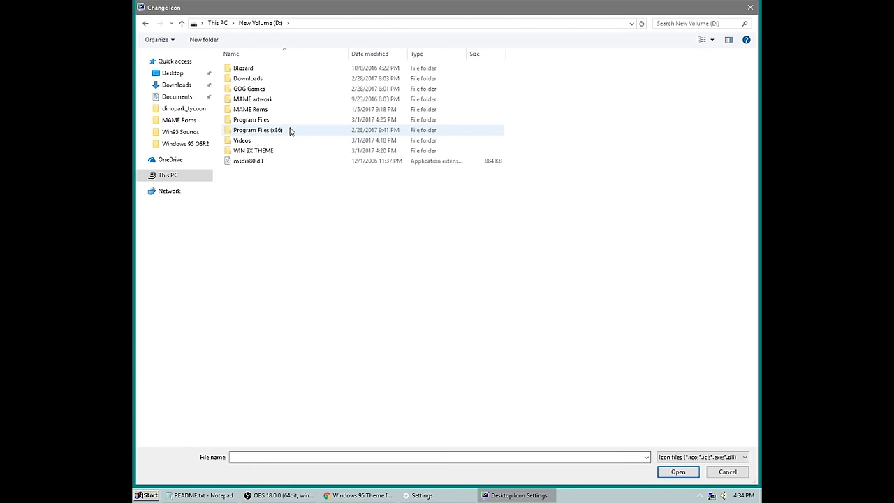
pyautogui.doubleClick(263, 150)
pyautogui.doubleClick(259, 89)
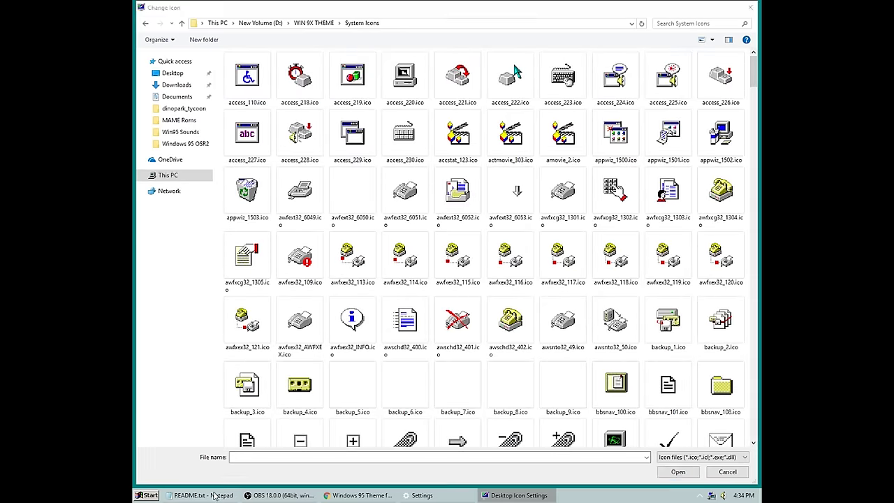
# Step: Check README.txt for the recommended Network icon, choose shell32_19.ico and apply the change
pyautogui.click(206, 495)
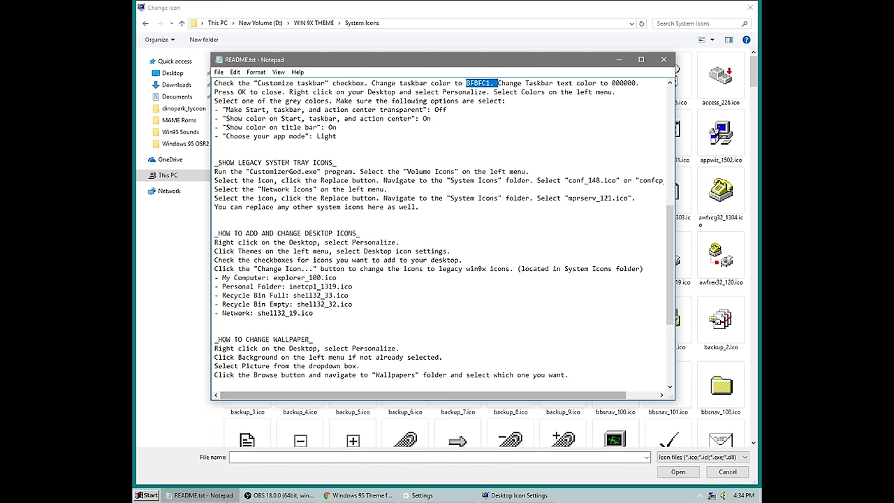
pyautogui.hotkey('alt', 'Tab')
pyautogui.scroll(-5, 358, 364)
pyautogui.scroll(-5, 414, 334)
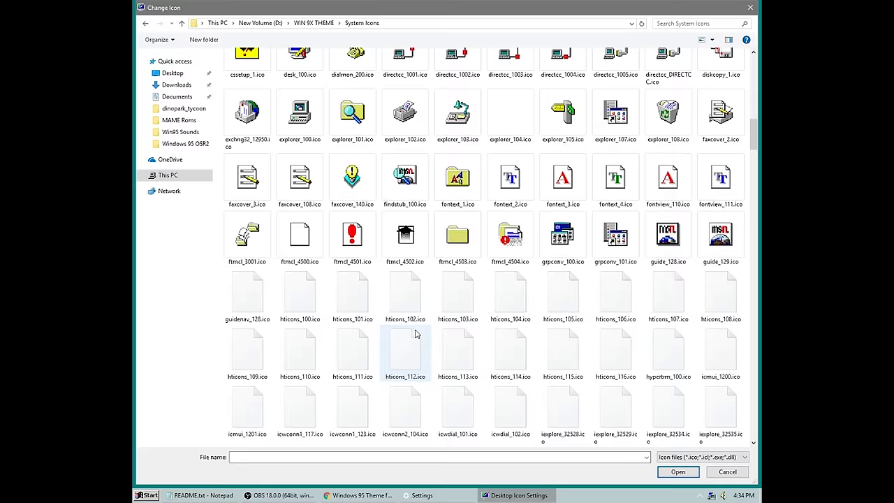
pyautogui.scroll(-20, 415, 334)
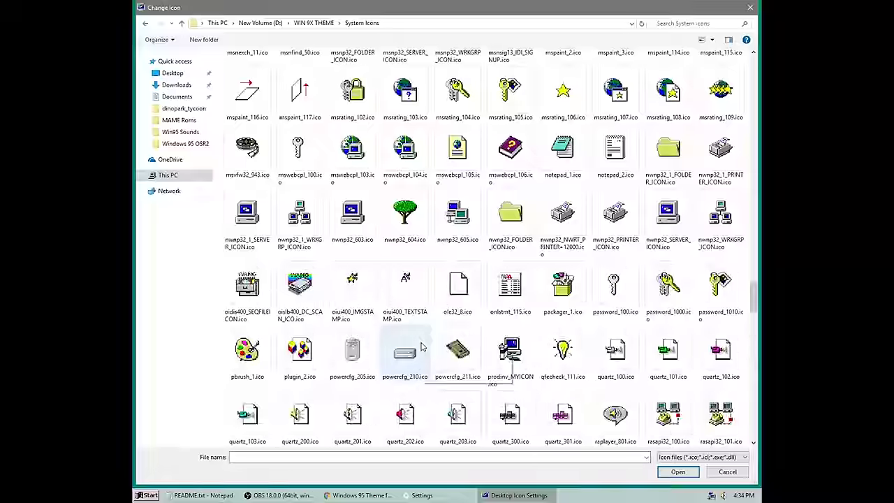
pyautogui.scroll(-3, 422, 346)
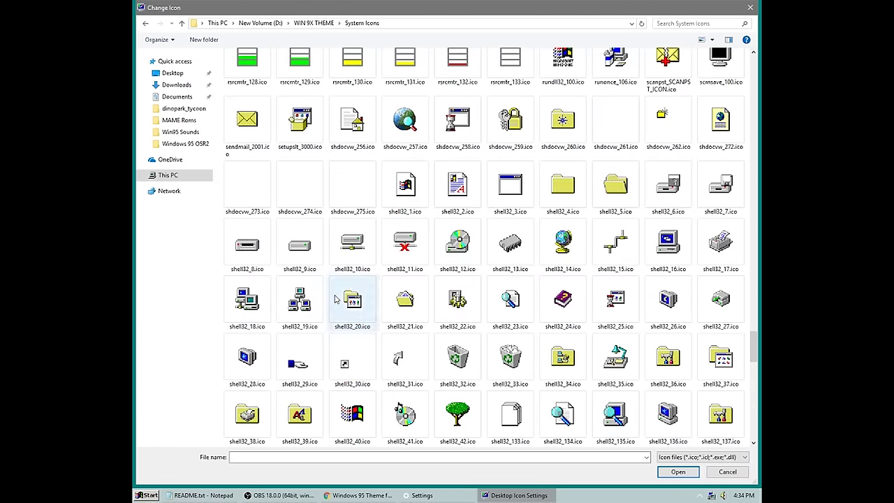
pyautogui.click(308, 301)
pyautogui.click(678, 472)
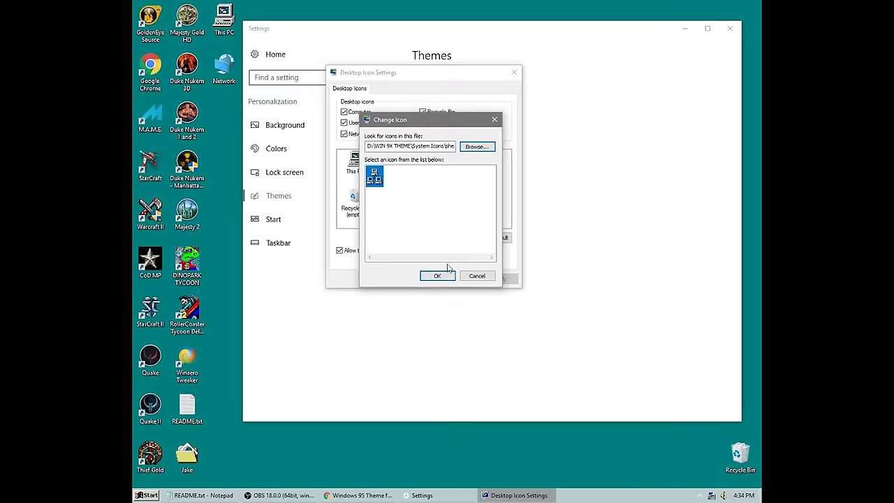
pyautogui.click(436, 275)
pyautogui.click(486, 281)
# Step: Start changing the Recycle Bin (full) icon, browse to WIN 9X THEME's System Icons folder on drive D and consult README.txt for the file name
pyautogui.click(472, 176)
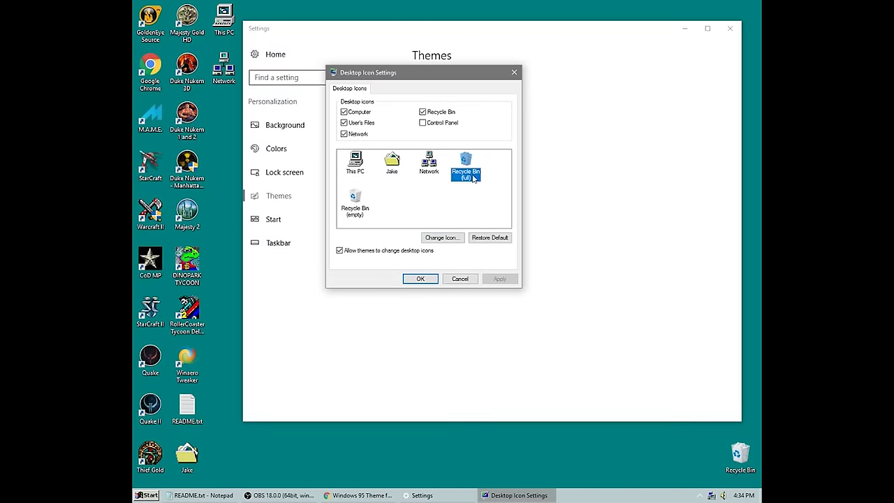
pyautogui.click(441, 238)
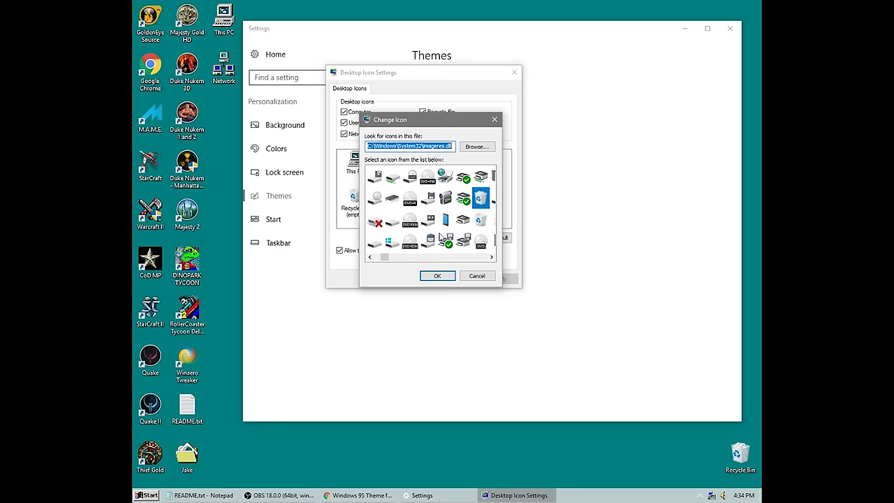
pyautogui.click(475, 147)
pyautogui.click(212, 23)
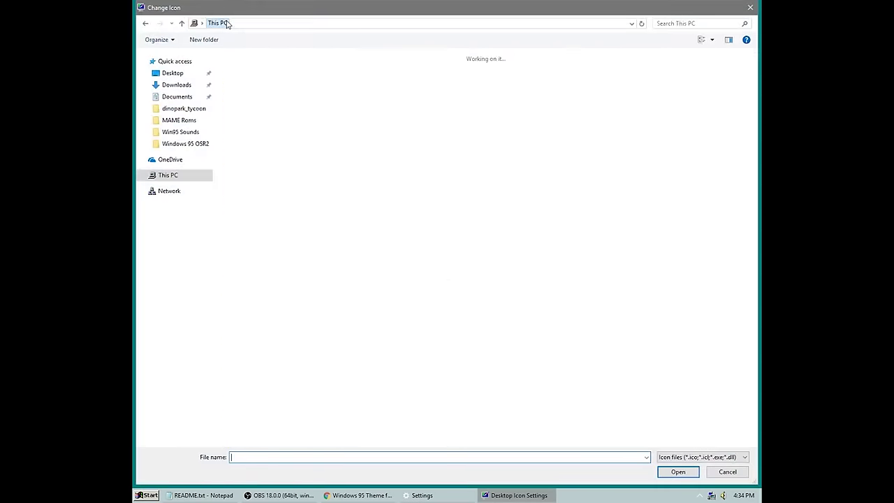
pyautogui.doubleClick(395, 143)
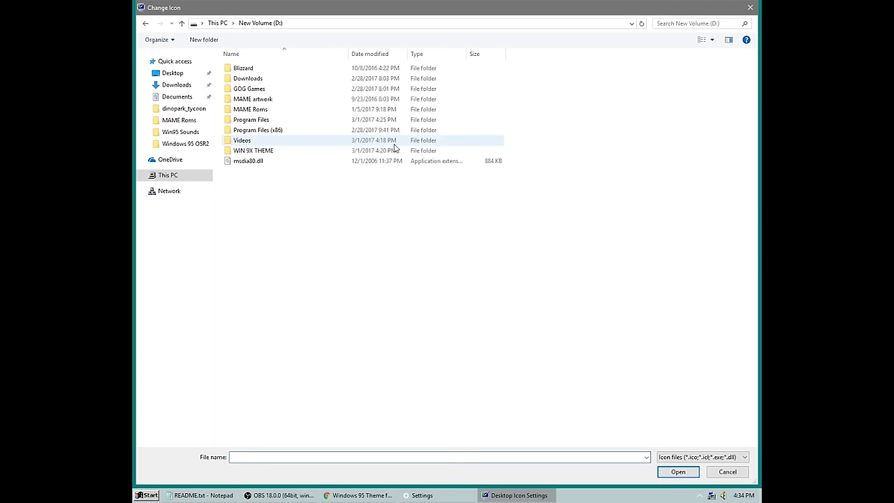
pyautogui.doubleClick(281, 151)
pyautogui.doubleClick(265, 89)
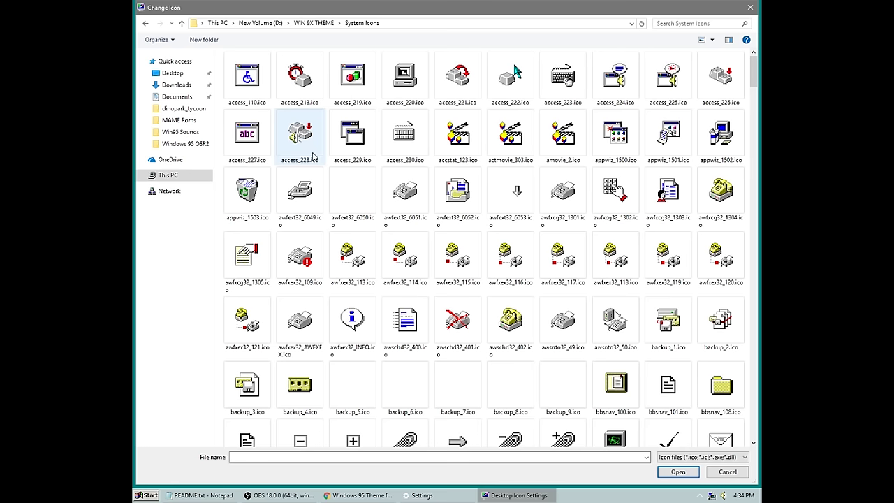
pyautogui.click(221, 495)
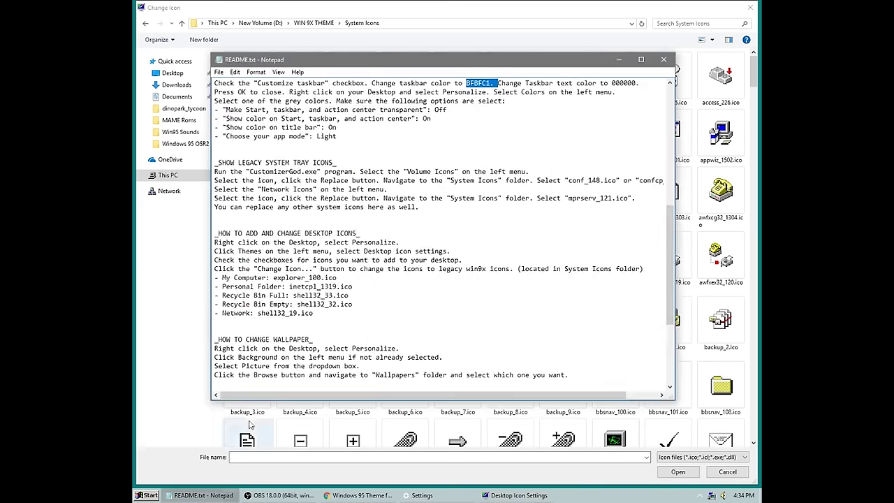
# Step: Set the taskbar look to Opaque in the Classic Start Menu settings and save the change
pyautogui.rightClick(586, 497)
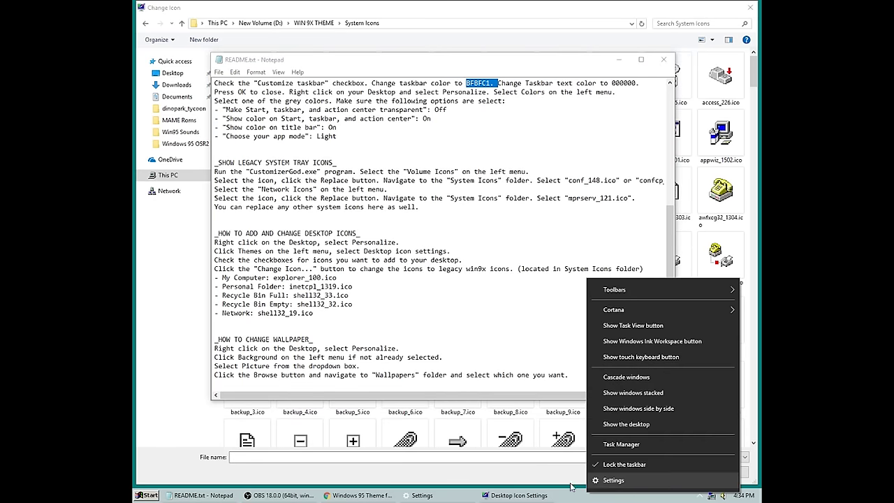
pyautogui.rightClick(142, 496)
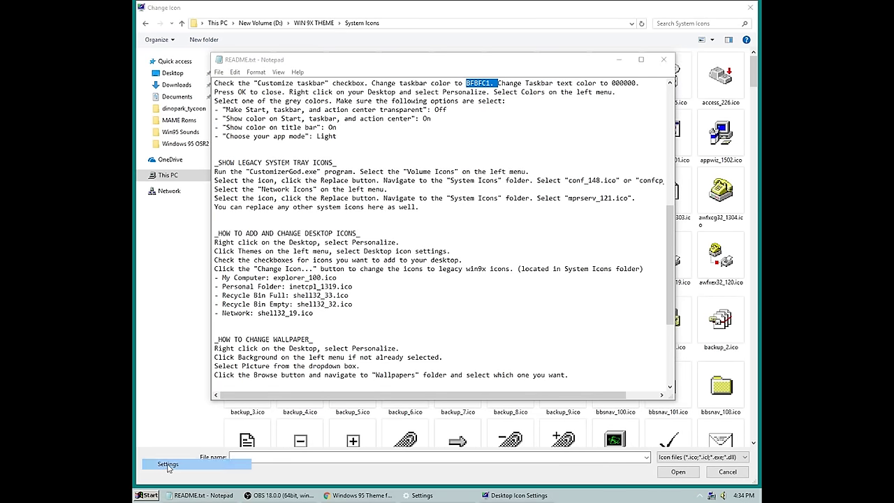
pyautogui.click(167, 463)
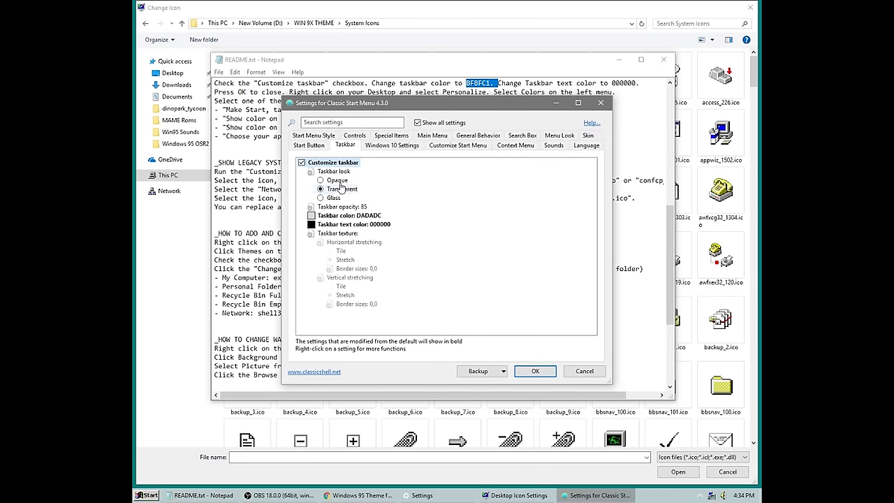
pyautogui.click(338, 181)
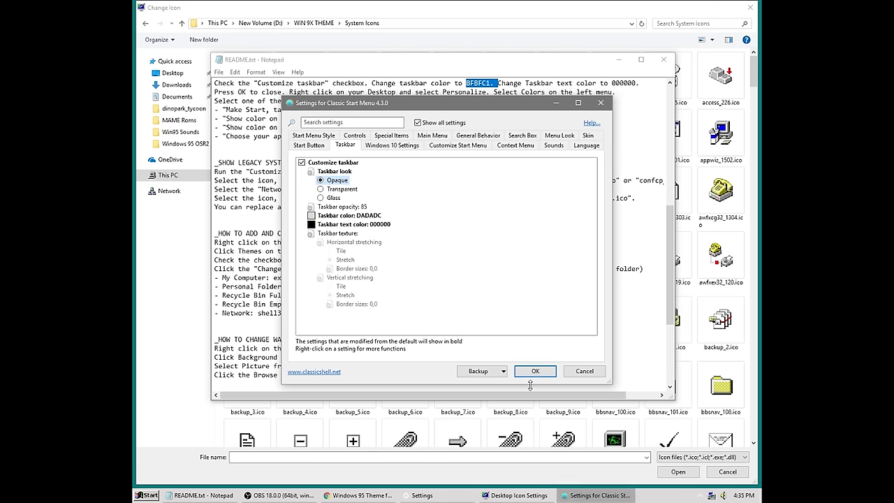
pyautogui.click(535, 371)
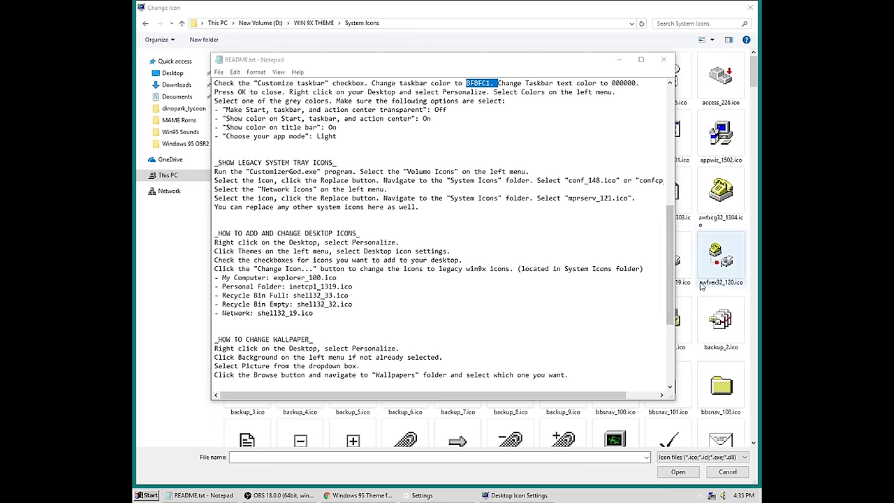
# Step: Choose shell32_33.ico from the System Icons folder as the Recycle Bin (full) icon and confirm the change
pyautogui.click(721, 259)
pyautogui.scroll(-8, 616, 341)
pyautogui.scroll(-15, 616, 341)
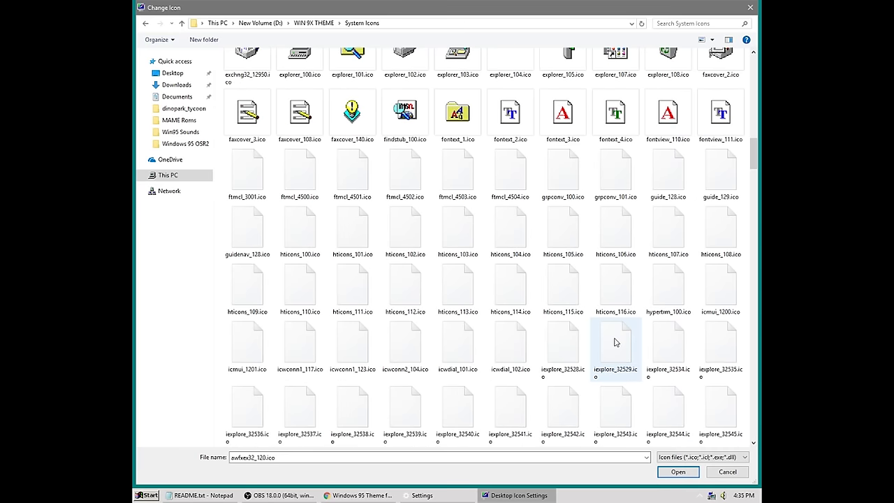
pyautogui.scroll(-15, 614, 344)
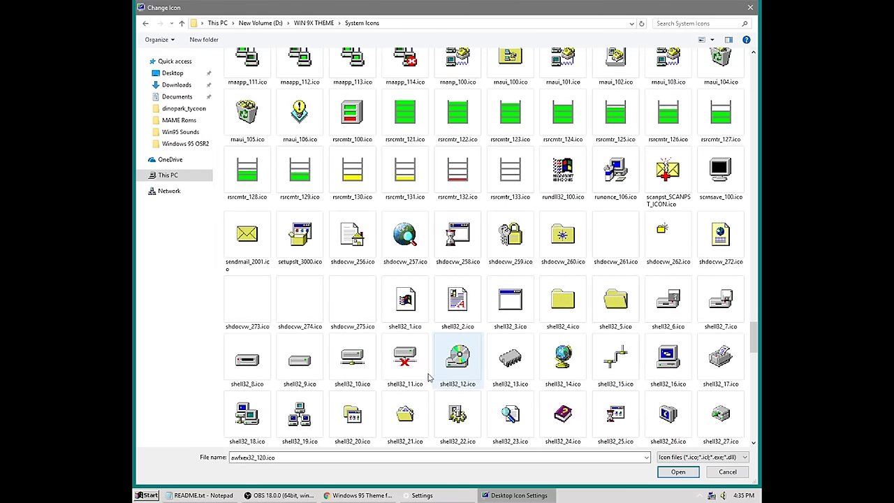
pyautogui.scroll(-3, 585, 375)
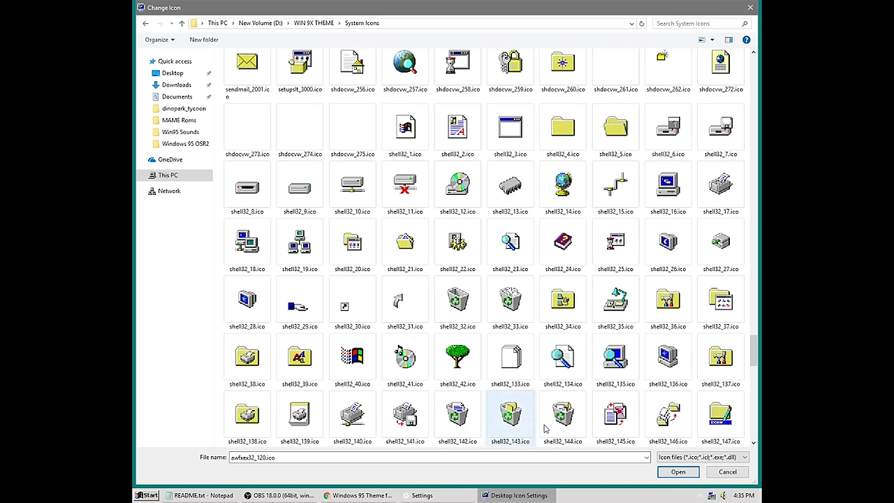
pyautogui.click(509, 312)
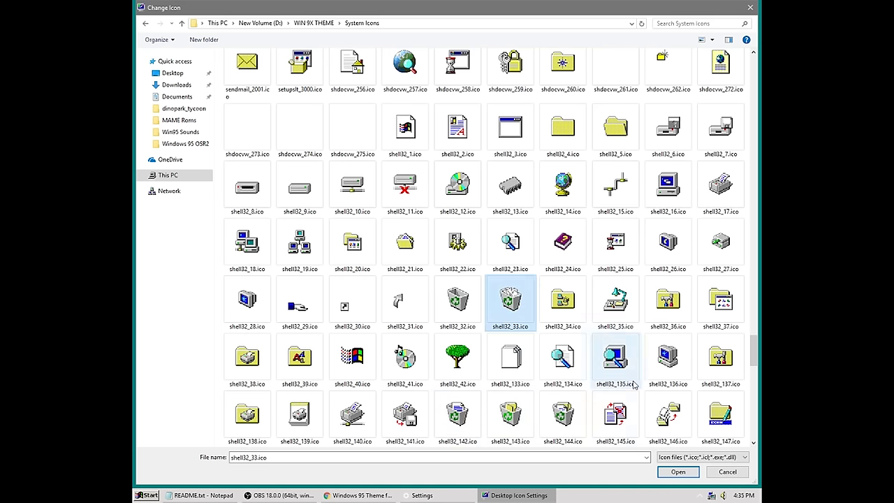
pyautogui.click(679, 471)
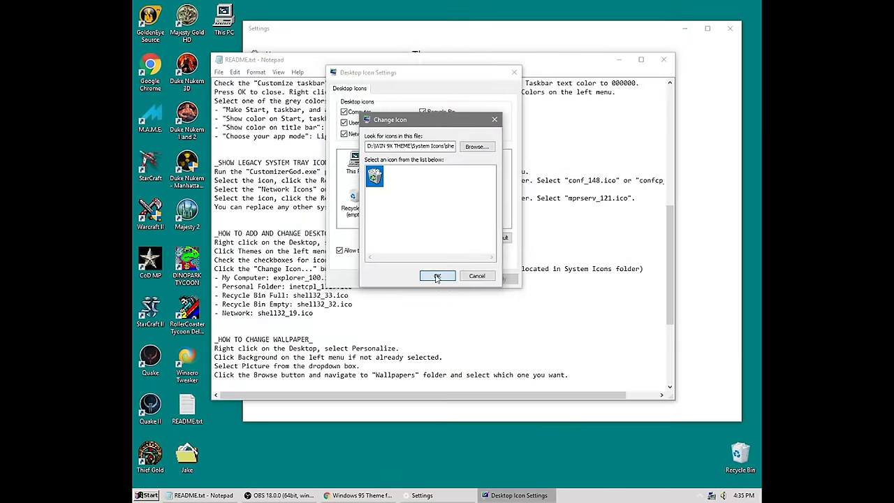
pyautogui.click(437, 276)
# Step: Start changing the Recycle Bin (empty) icon and browse to the System Icons folder inside WIN 9X THEME on drive D
pyautogui.click(352, 206)
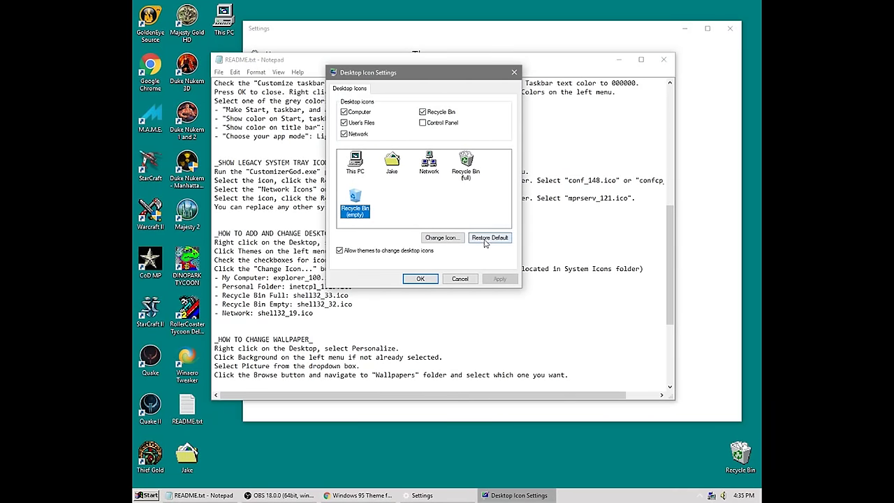
pyautogui.click(442, 237)
pyautogui.click(475, 147)
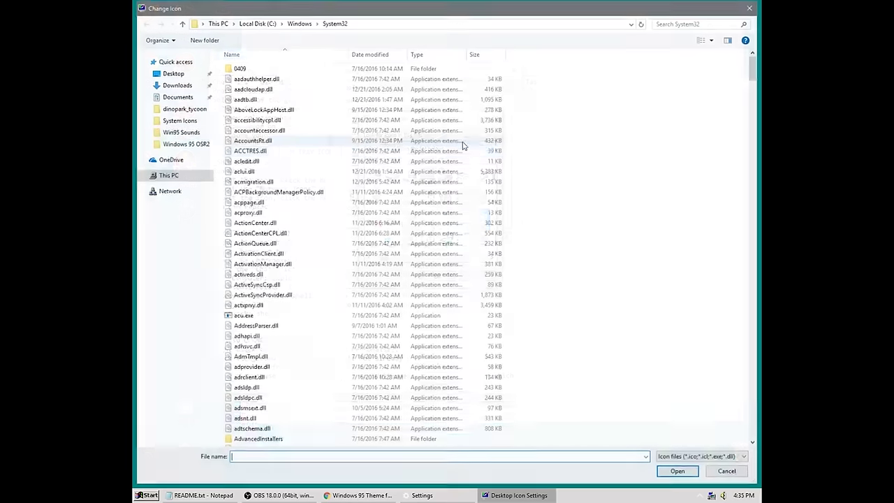
pyautogui.click(217, 24)
pyautogui.doubleClick(392, 145)
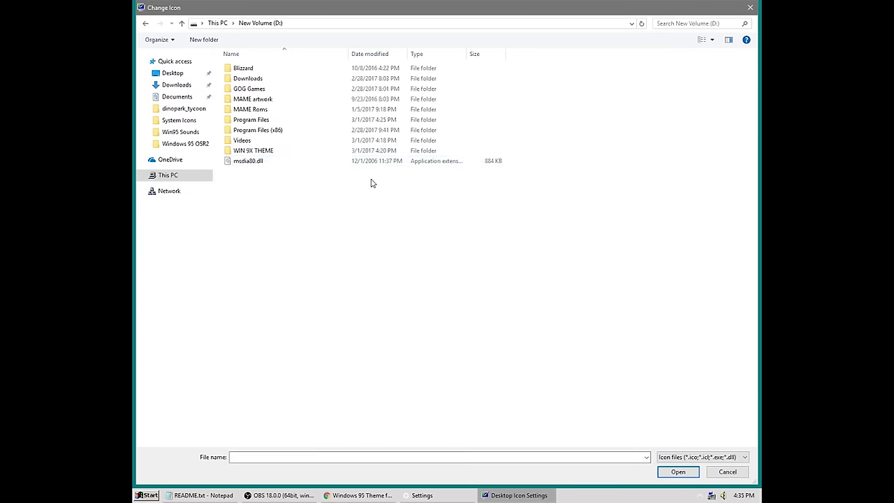
pyautogui.doubleClick(282, 151)
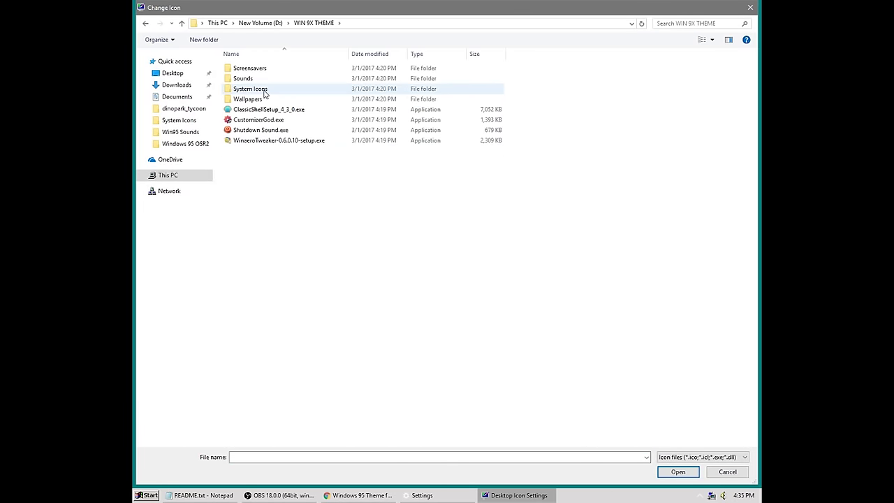
pyautogui.doubleClick(264, 93)
# Step: Choose shell32_32.ico as the Recycle Bin (empty) icon and accept the desktop icon settings
pyautogui.scroll(-3, 629, 210)
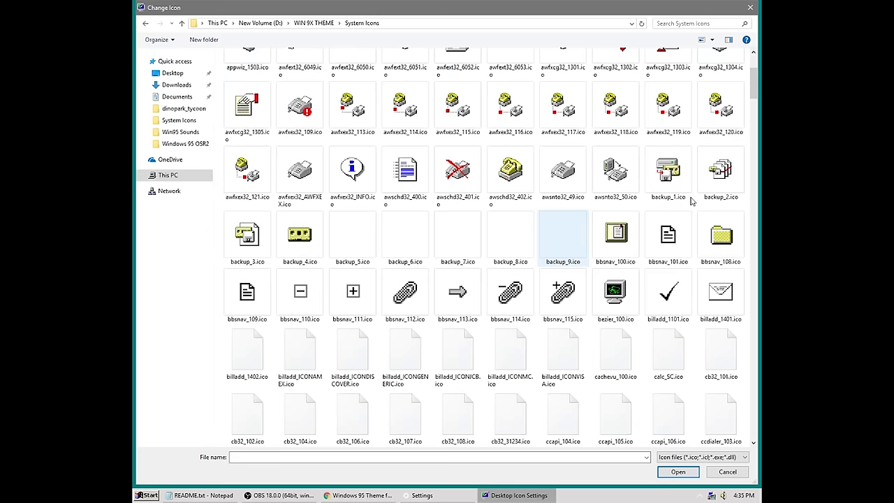
pyautogui.scroll(-20, 692, 201)
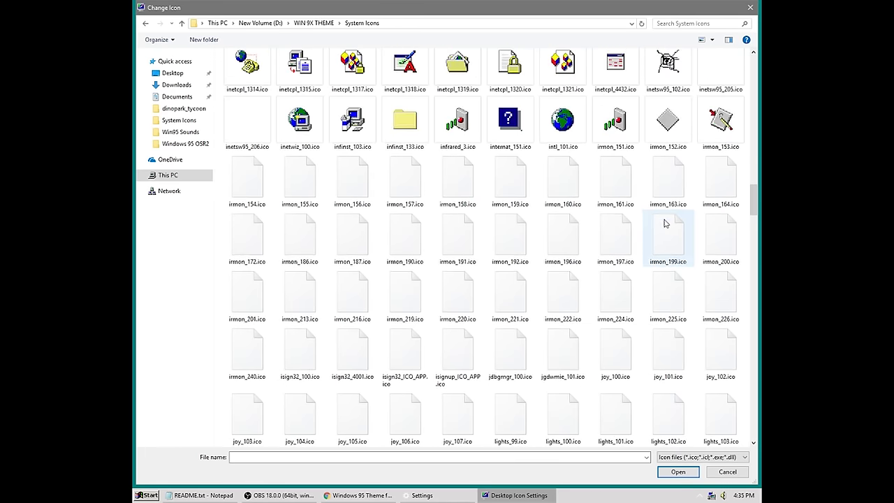
pyautogui.scroll(-15, 665, 224)
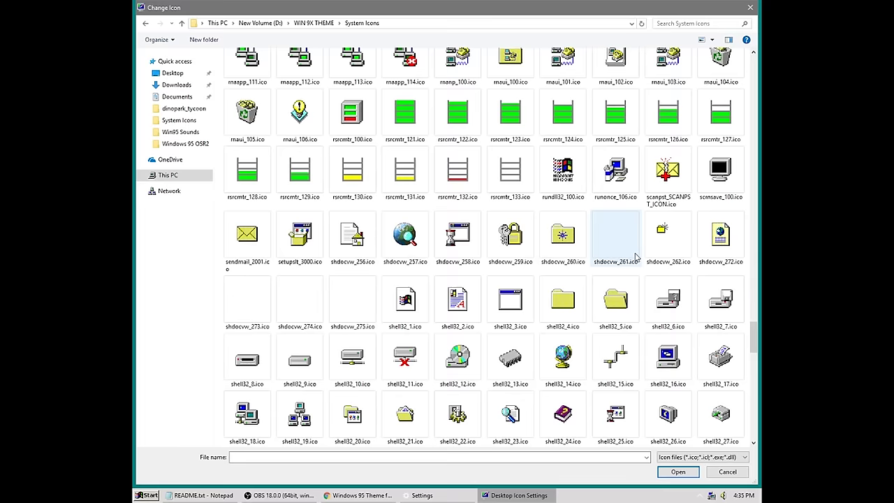
pyautogui.scroll(-3, 634, 257)
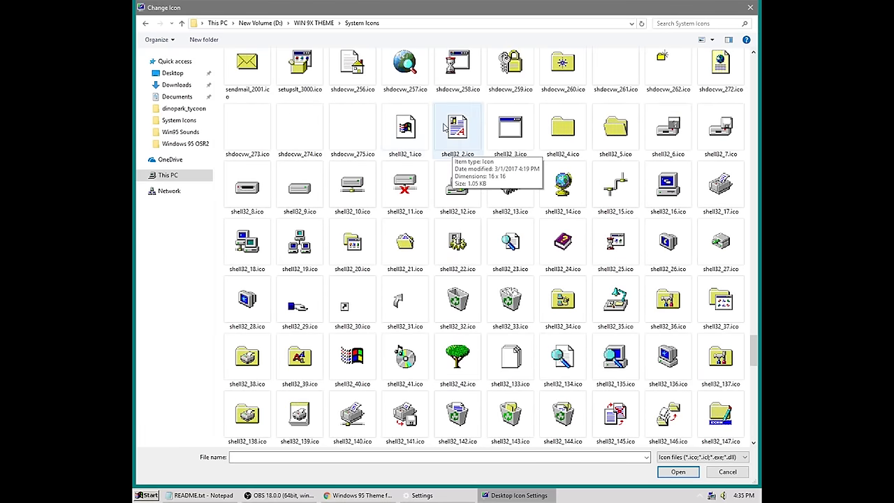
pyautogui.click(441, 264)
pyautogui.click(676, 471)
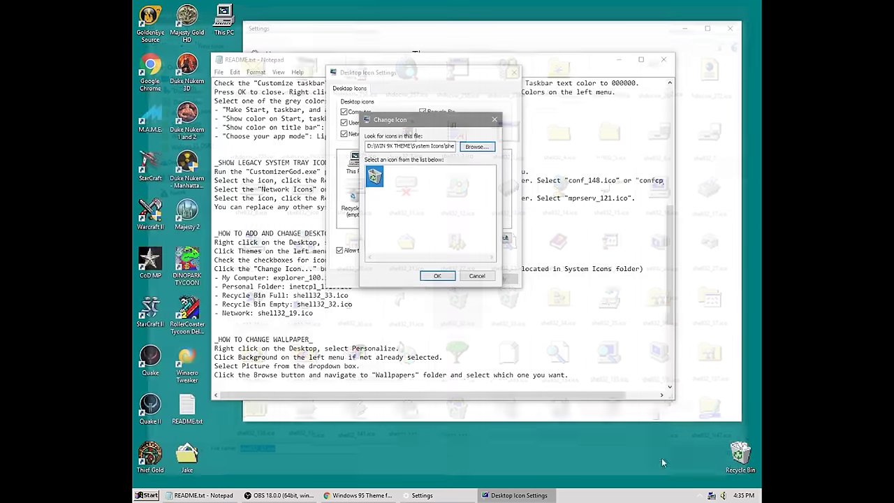
pyautogui.click(437, 277)
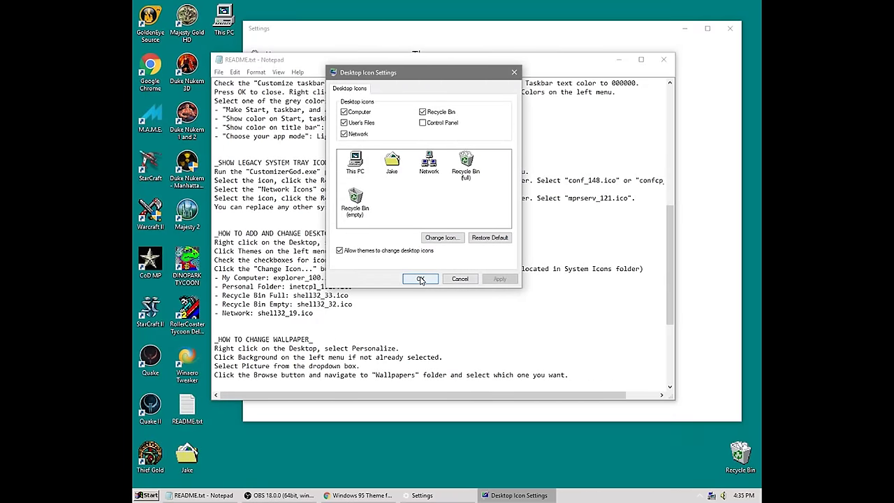
pyautogui.click(421, 279)
# Step: Clear the README and Settings windows off the desktop and group This PC, Network and the personal folder apart from the game shortcuts
pyautogui.click(618, 59)
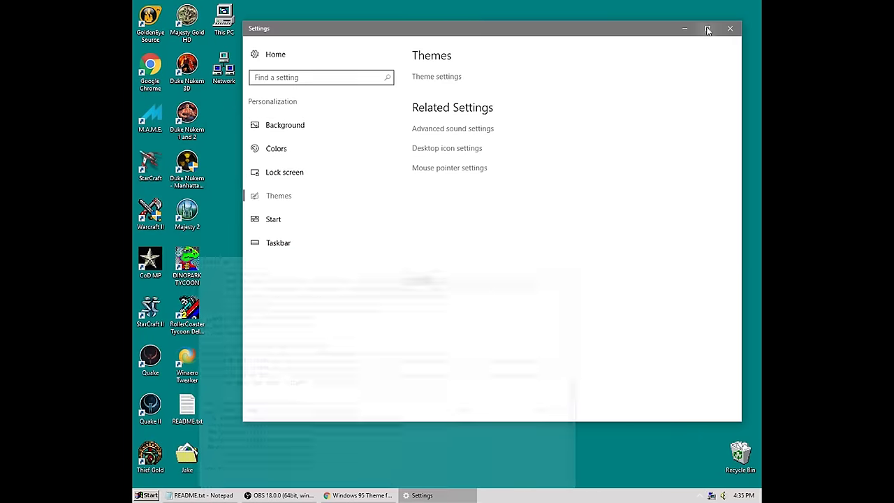
pyautogui.click(685, 28)
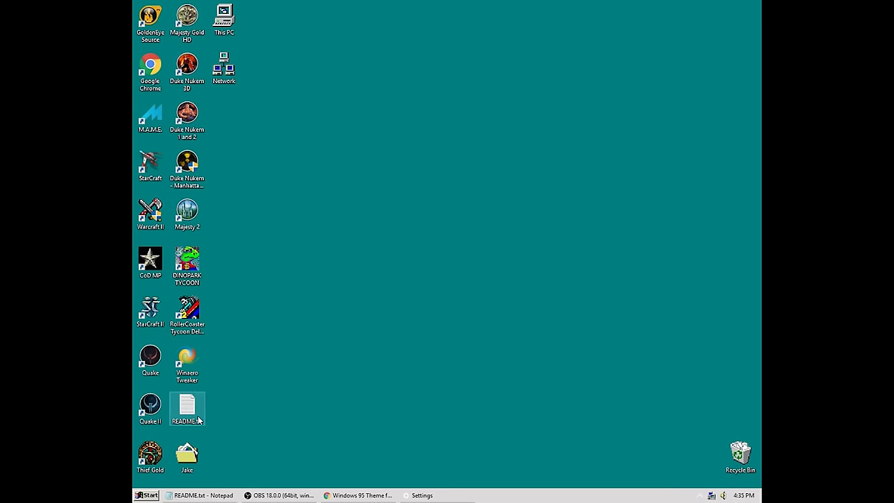
pyautogui.moveTo(187, 455); pyautogui.dragTo(349, 150)
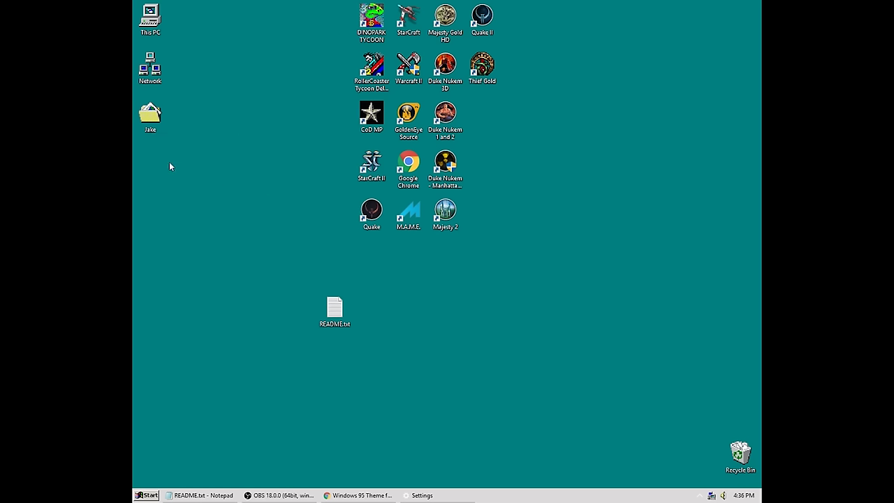
pyautogui.click(202, 495)
pyautogui.hotkey('alt', 'F4')
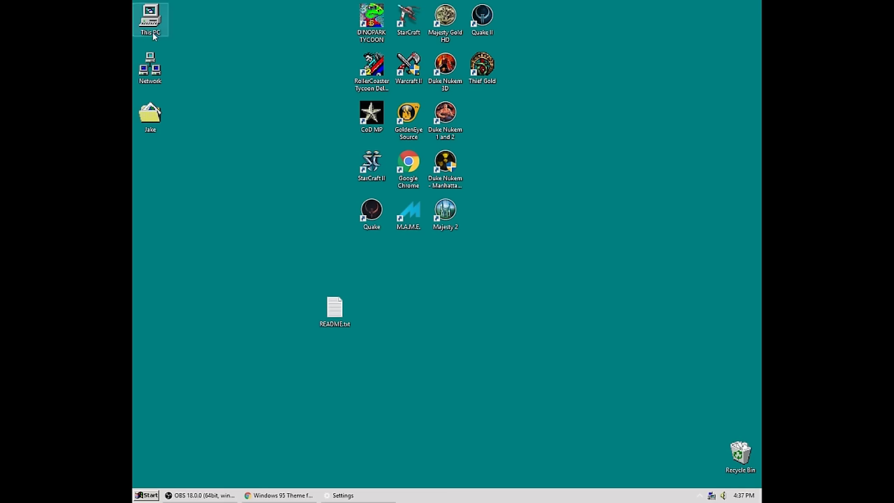
# Step: Inspect the Start menu and look through the Classic Start Menu settings for the menu caption option under Menu Look
pyautogui.click(144, 496)
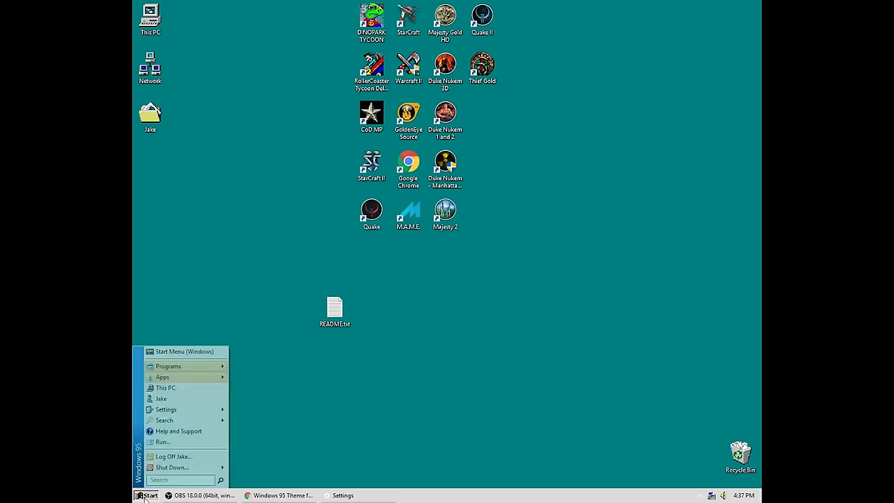
pyautogui.click(177, 367)
pyautogui.rightClick(138, 497)
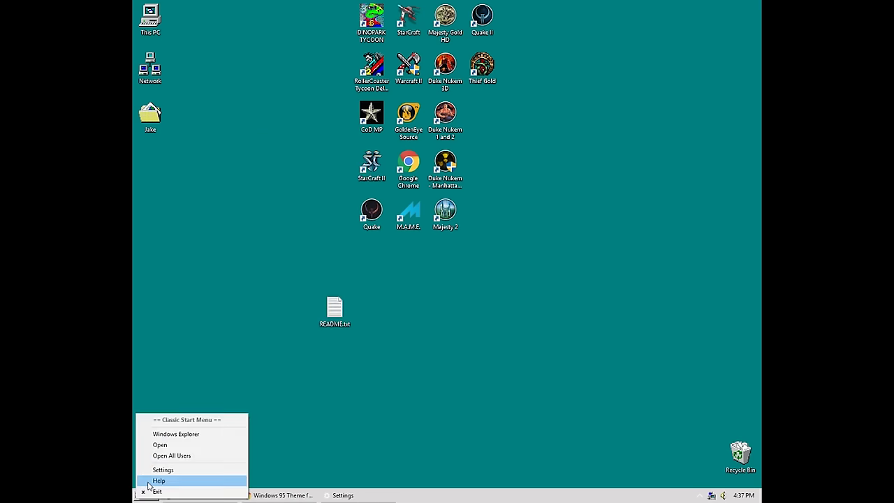
pyautogui.click(156, 473)
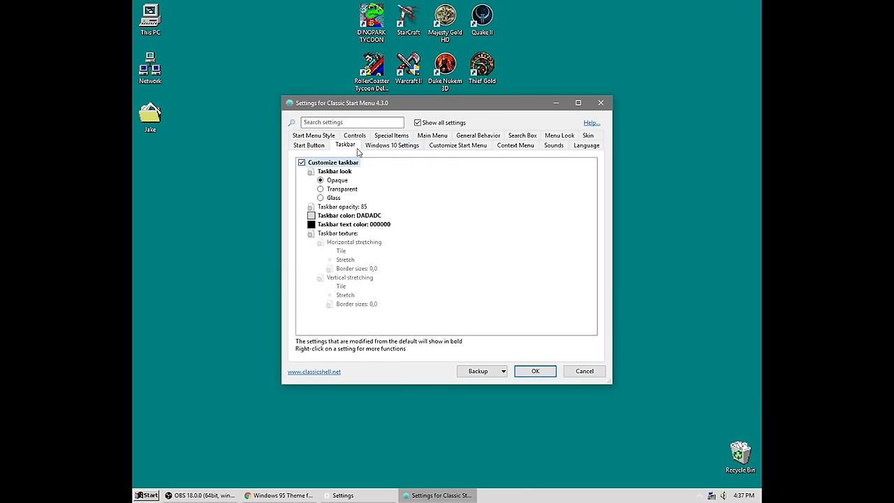
pyautogui.press('super')
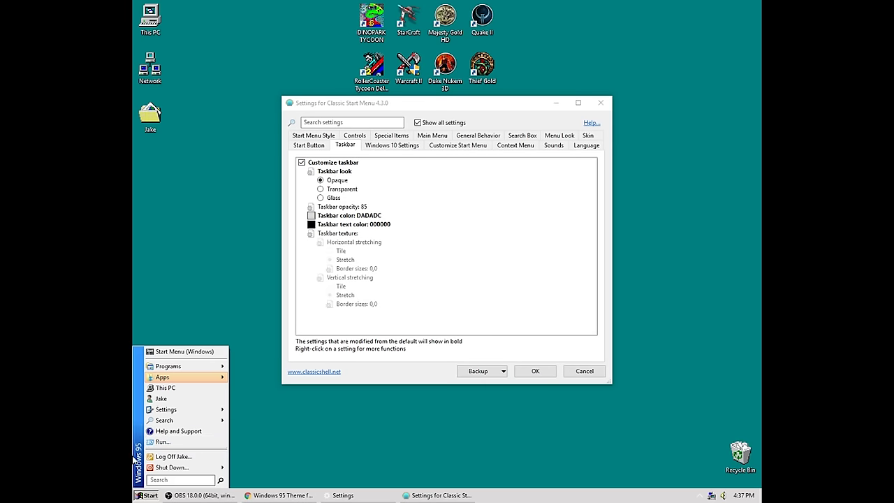
pyautogui.click(390, 147)
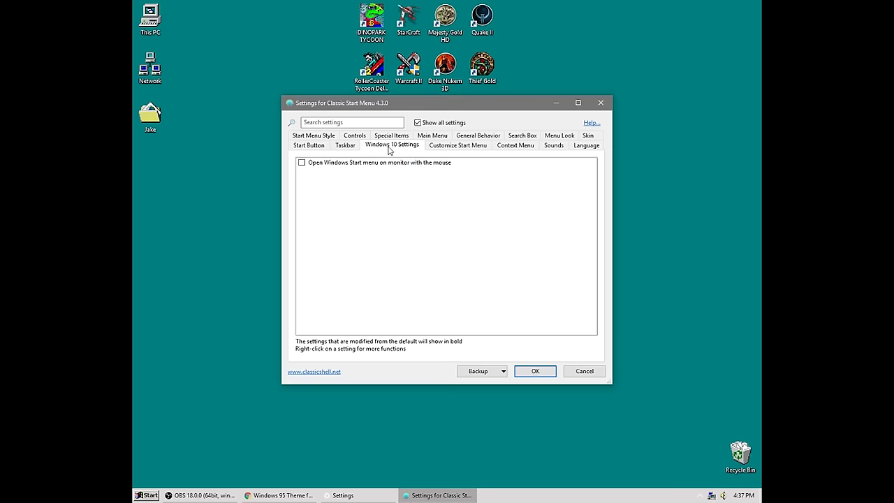
pyautogui.click(444, 145)
pyautogui.click(559, 135)
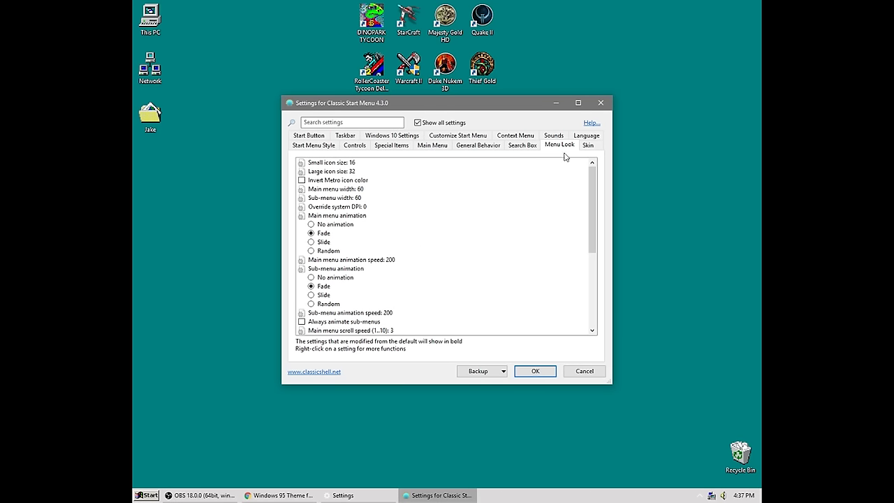
pyautogui.scroll(-3, 343, 182)
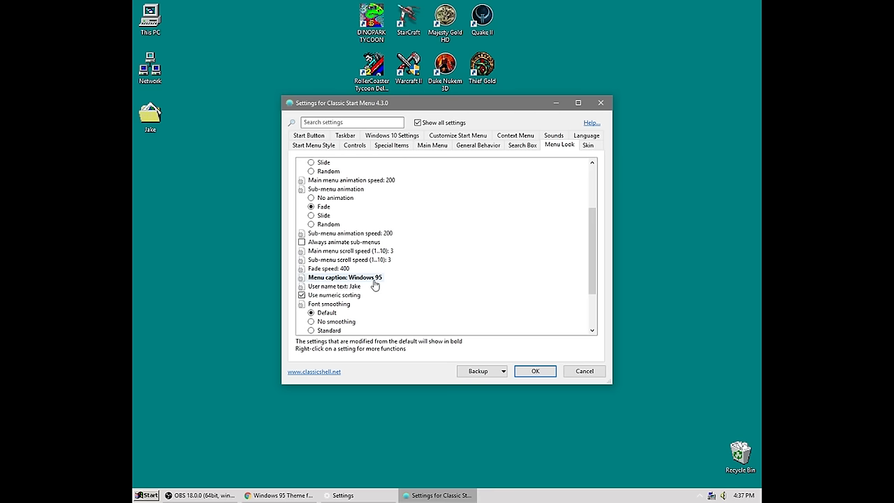
# Step: Compare the remaining Menu Look options with the Start menu and its Programs submenus, closing the Classic Start Menu settings
pyautogui.click(148, 495)
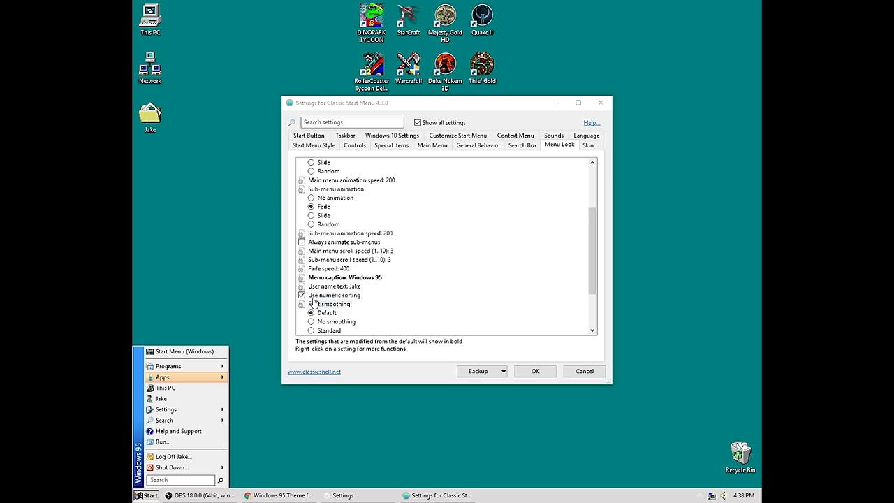
pyautogui.moveTo(587, 286); pyautogui.dragTo(589, 315)
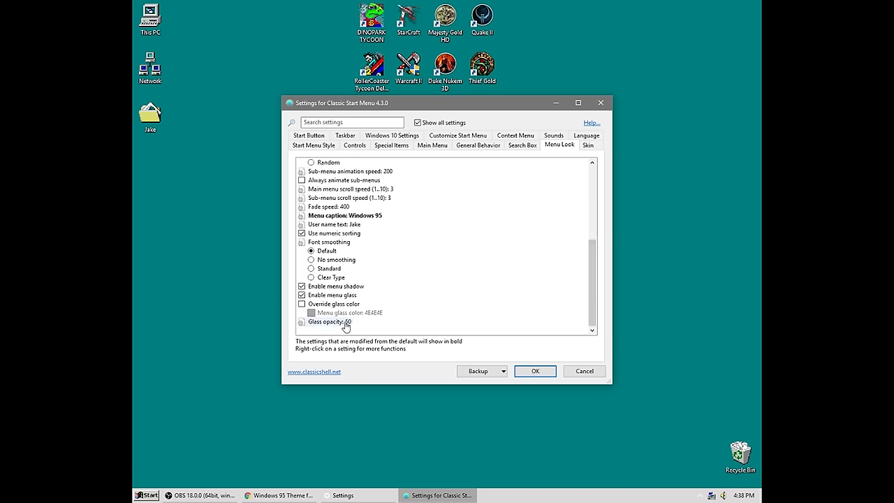
pyautogui.click(140, 495)
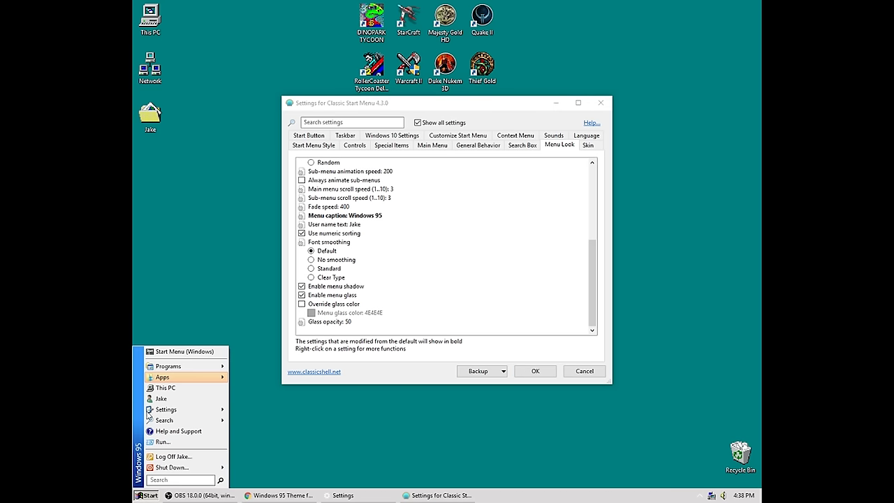
pyautogui.moveTo(193, 368)
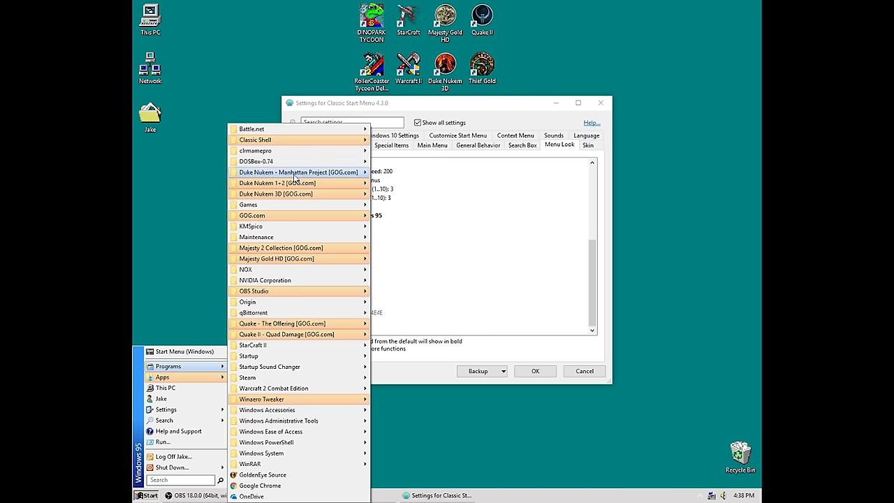
pyautogui.moveTo(292, 144)
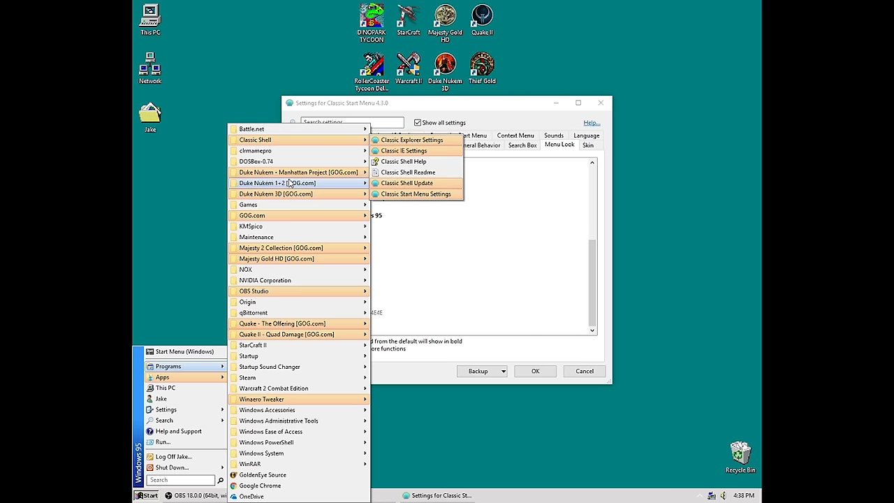
pyautogui.moveTo(291, 173)
pyautogui.click(451, 106)
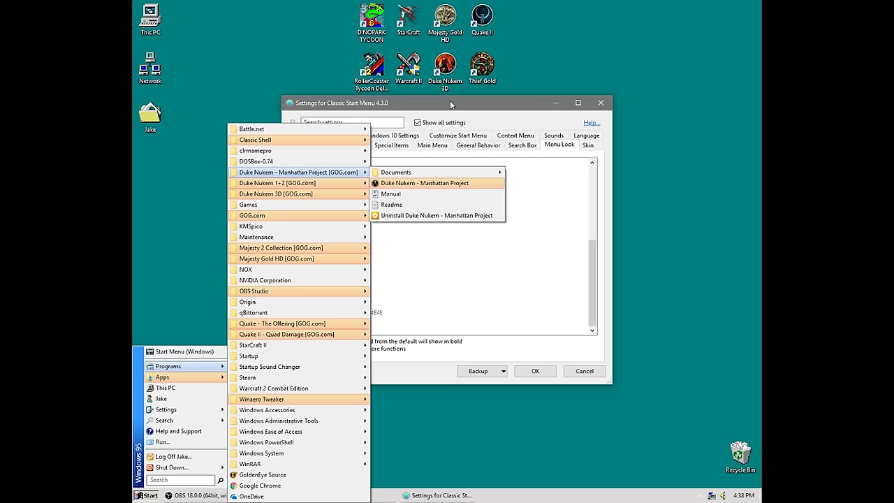
pyautogui.click(600, 104)
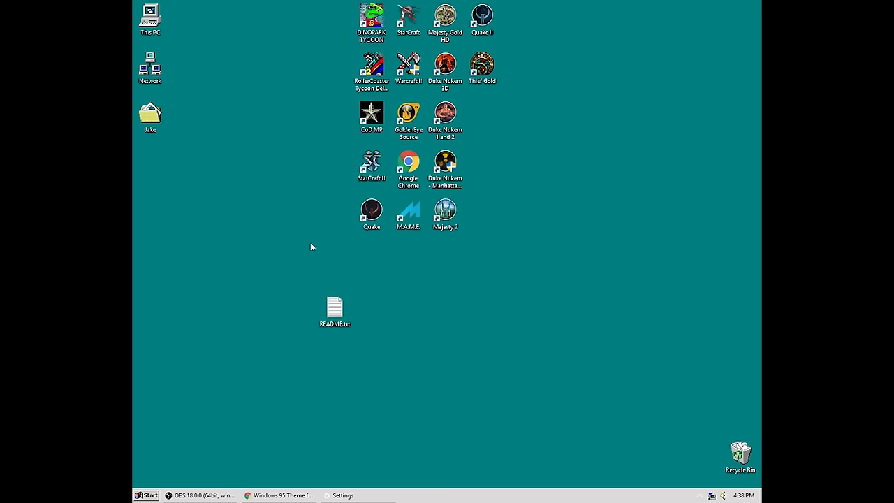
# Step: Switch to Chrome, search for nglide in a new tab and open the Zeus Software nGlide download page
pyautogui.click(264, 495)
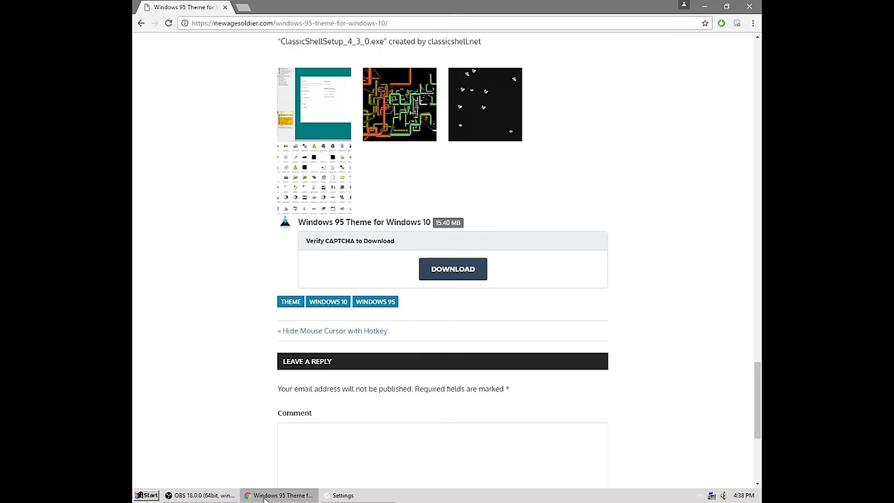
pyautogui.click(241, 25)
pyautogui.click(242, 7)
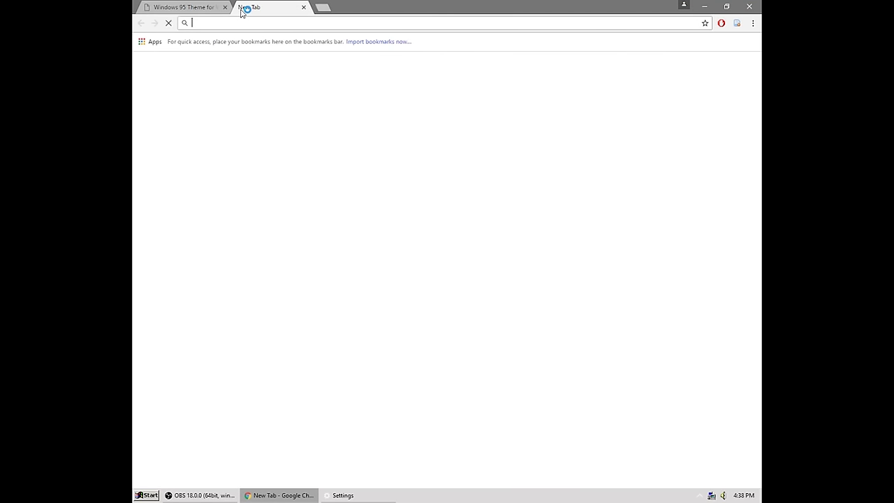
pyautogui.write('nglide')
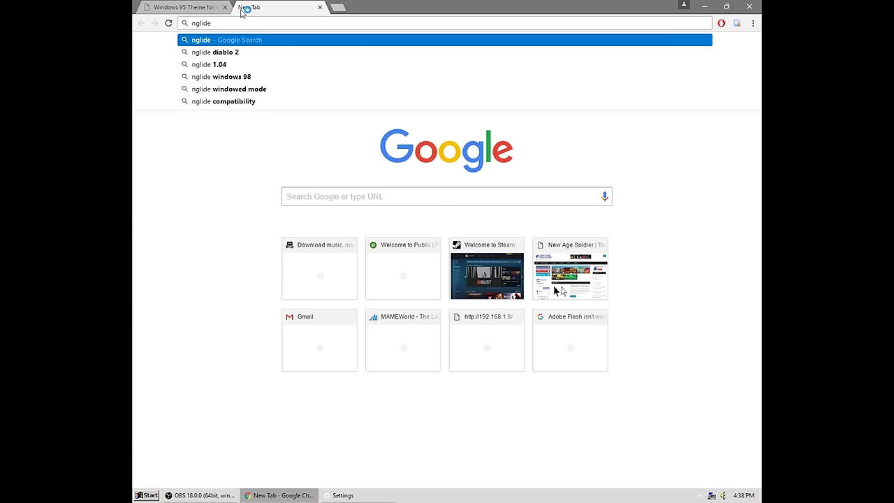
pyautogui.press('Return')
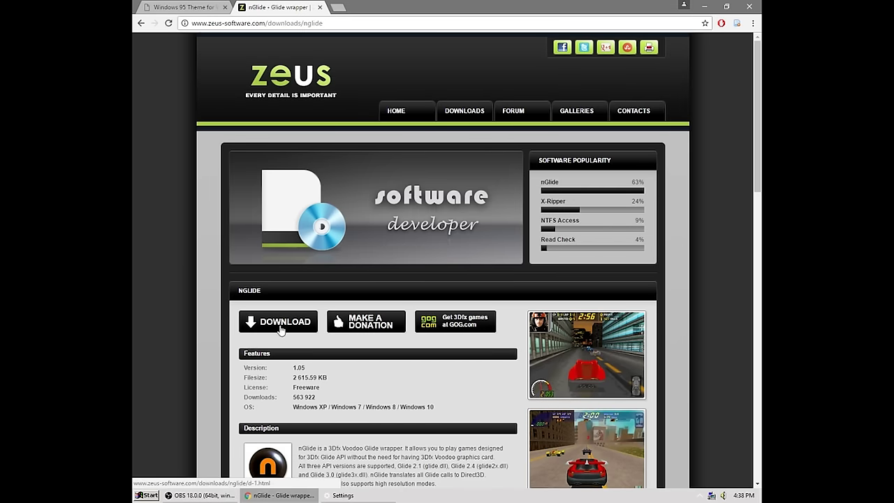
pyautogui.click(258, 495)
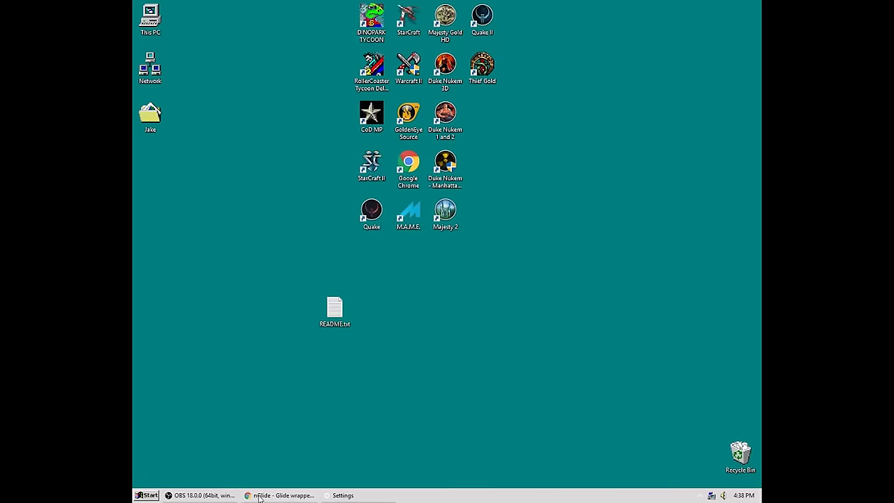
pyautogui.click(258, 496)
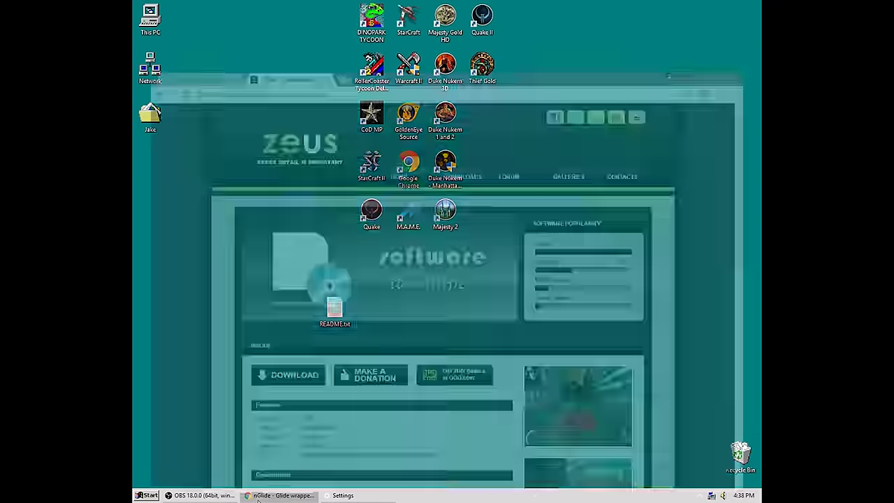
pyautogui.click(253, 497)
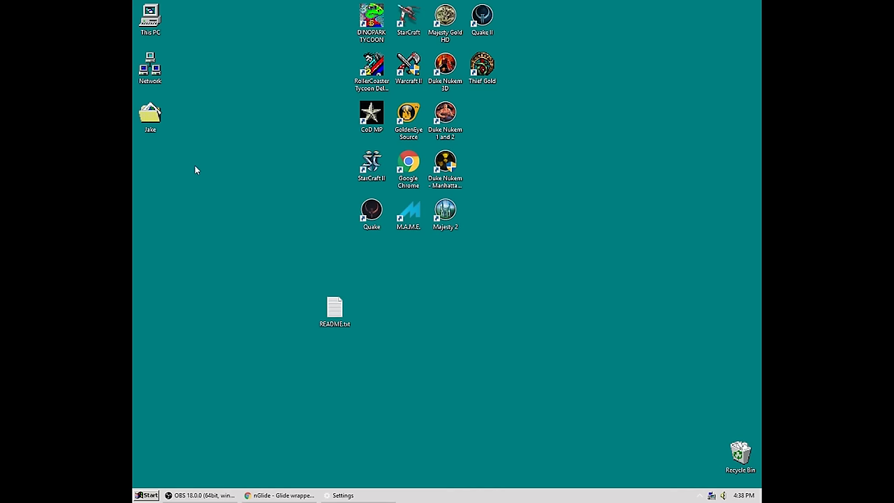
# Step: Read through the nGlide page, covering its features, requirements, frequently asked questions, older versions and game screenshots
pyautogui.click(259, 497)
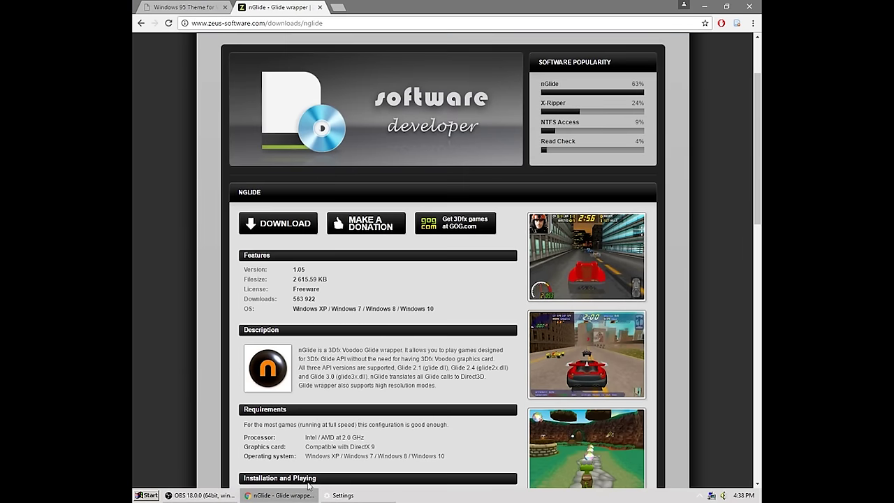
pyautogui.click(295, 497)
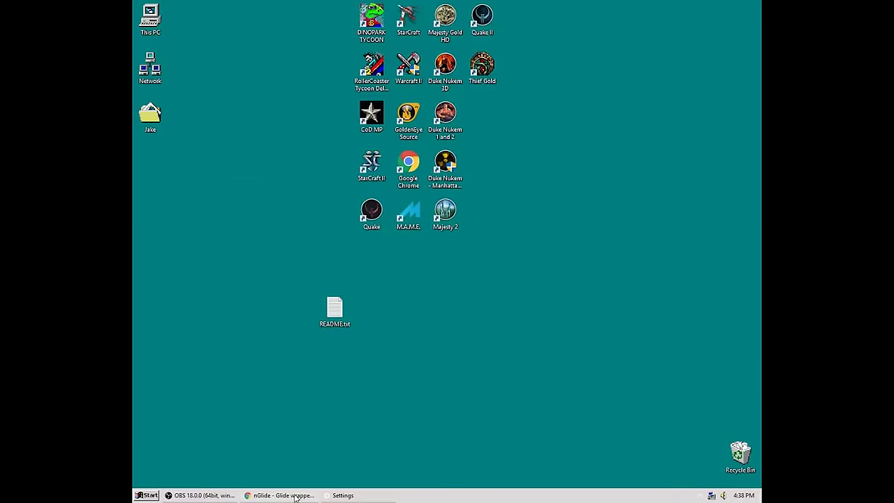
pyautogui.click(283, 496)
pyautogui.scroll(-2, 441, 426)
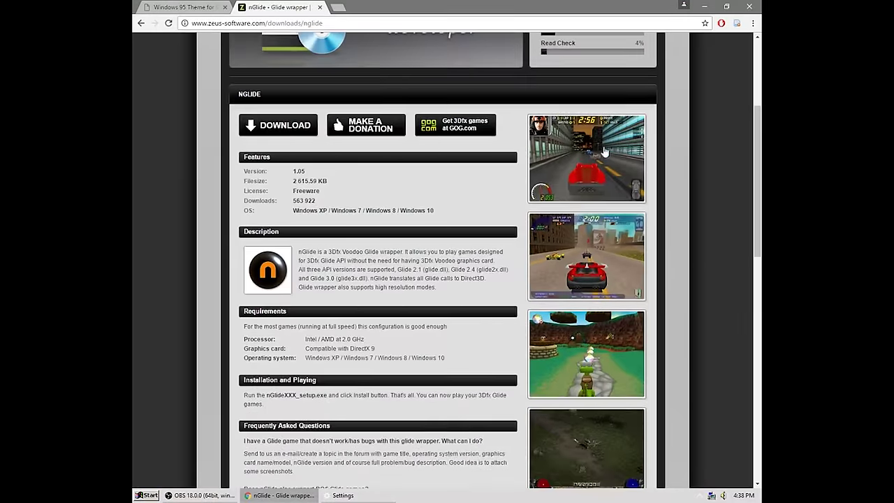
pyautogui.scroll(-4, 604, 152)
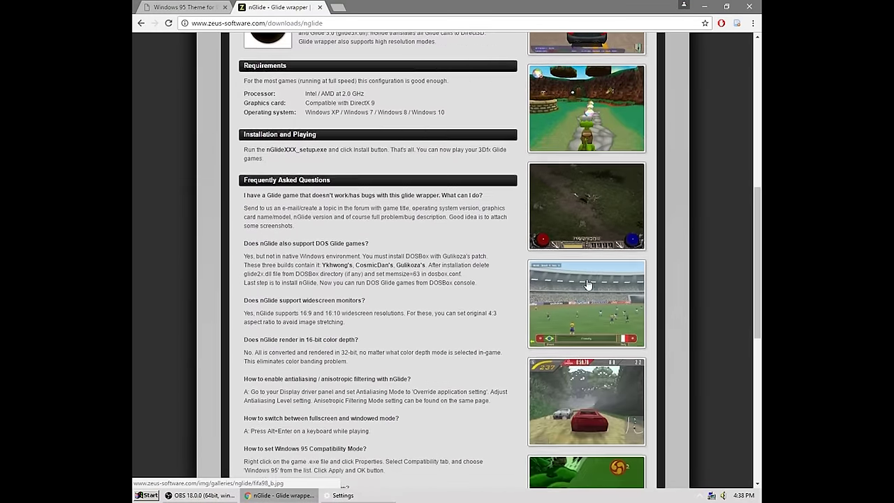
pyautogui.scroll(-6, 588, 284)
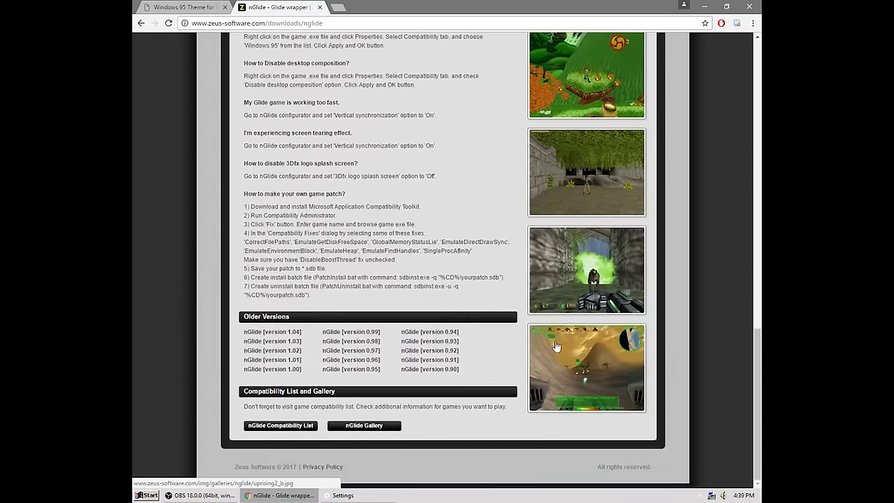
pyautogui.scroll(2, 557, 346)
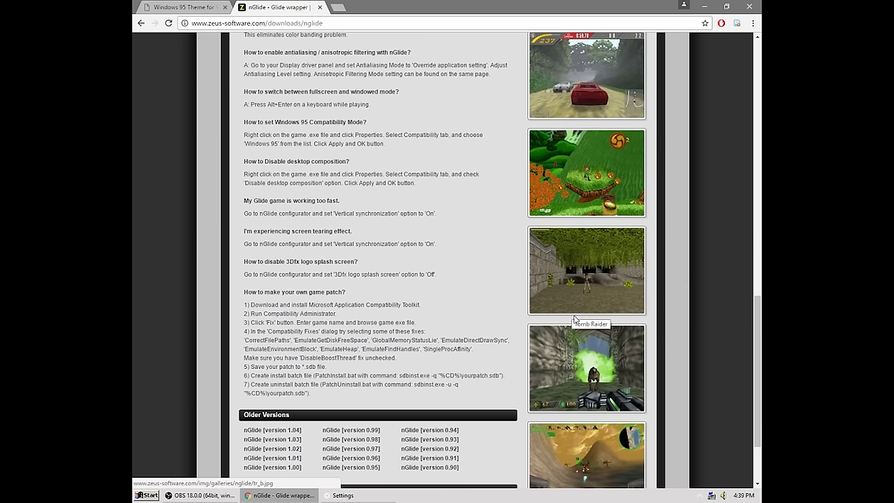
# Step: Close the nGlide page's tab and minimize the browser to return to the desktop
pyautogui.click(290, 496)
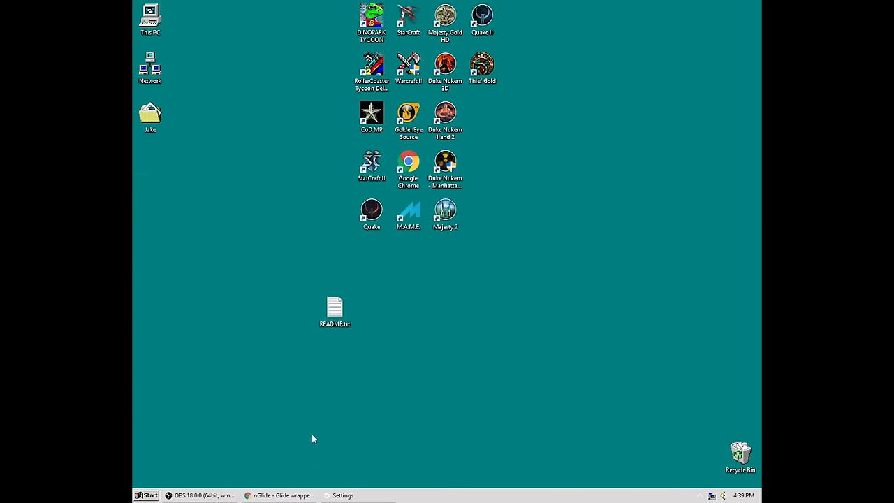
pyautogui.click(278, 496)
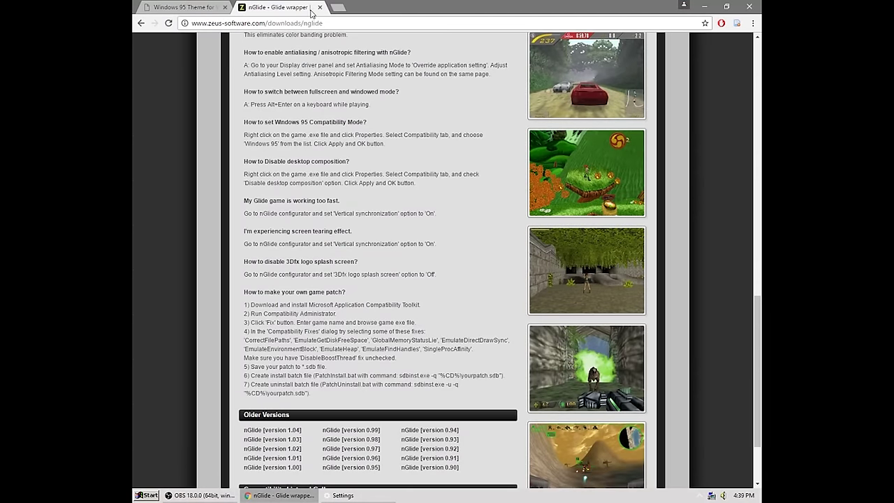
pyautogui.click(319, 7)
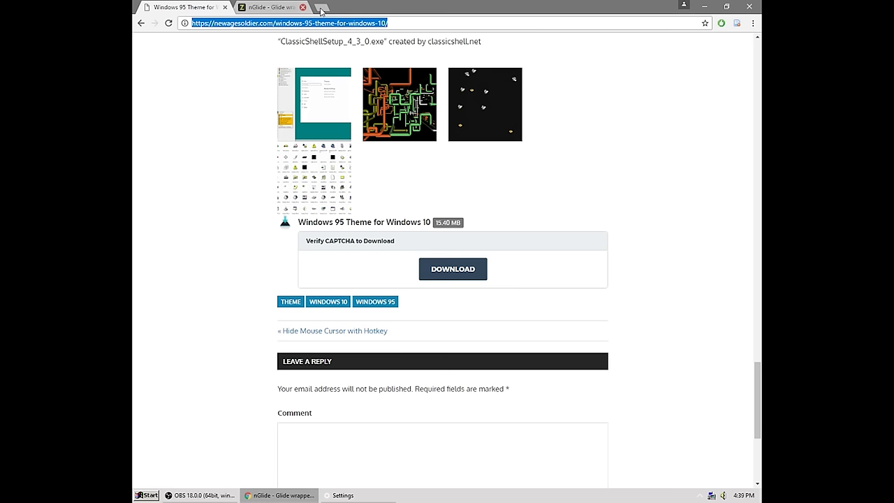
pyautogui.click(285, 497)
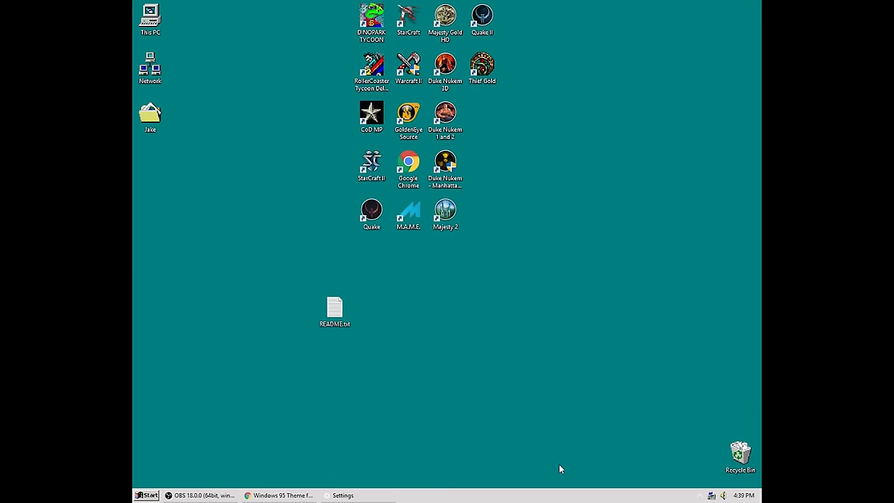
# Step: Inspect the hidden tray icons in the taskbar's overflow area
pyautogui.click(697, 494)
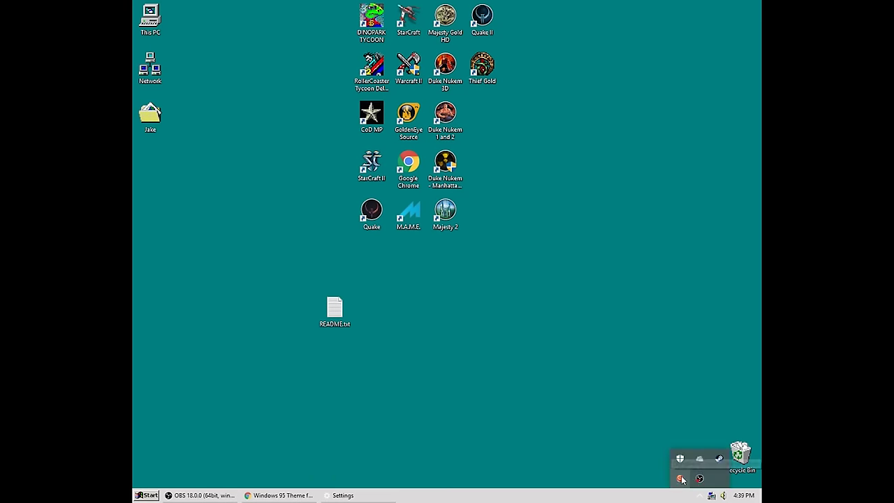
pyautogui.click(620, 471)
pyautogui.click(699, 493)
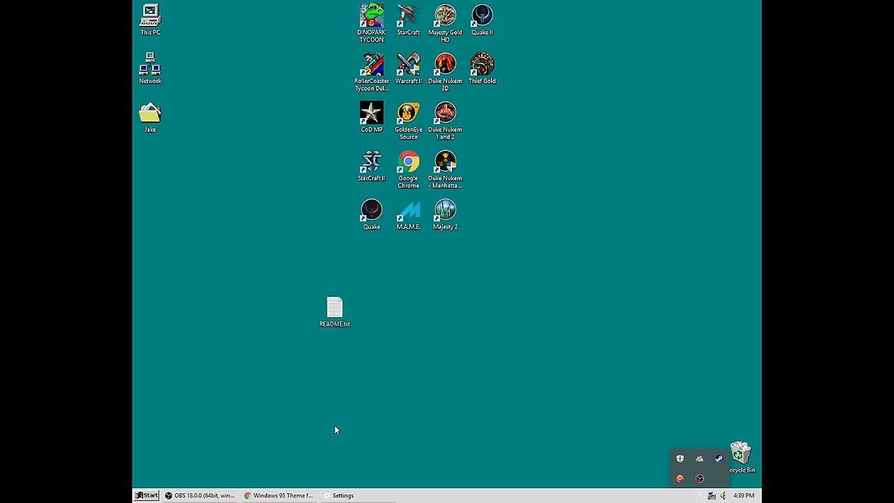